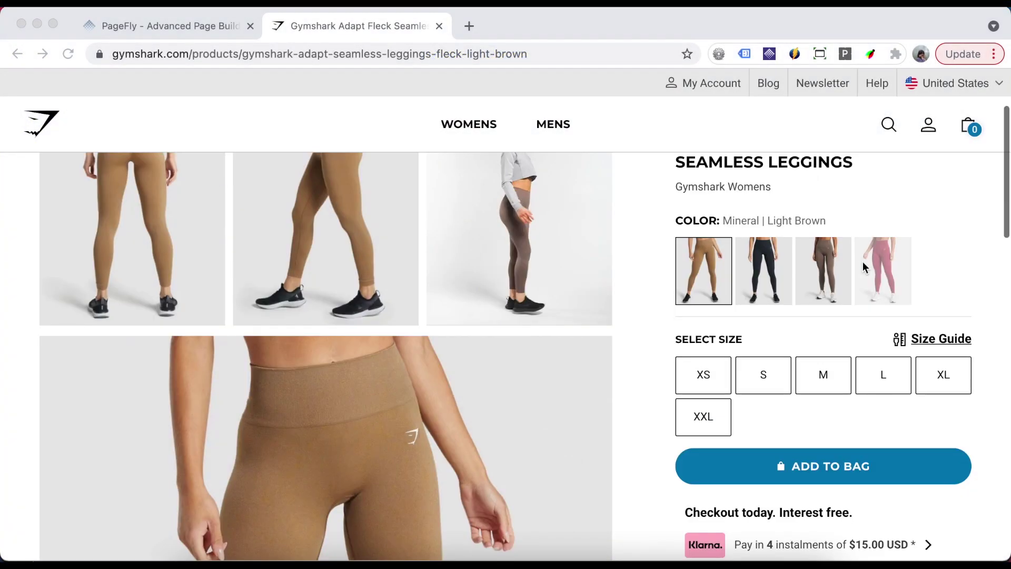
Scroll through the PageFly dashboard and start a live chat with the PageFly team
scroll(862, 261, down, 1)
scroll(862, 262, down, 8)
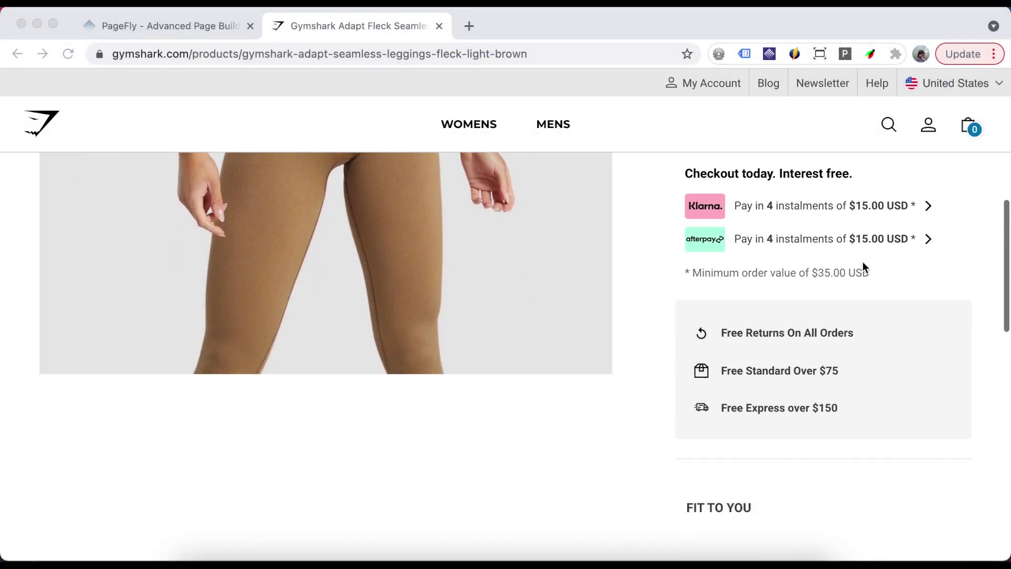
scroll(862, 266, down, 1)
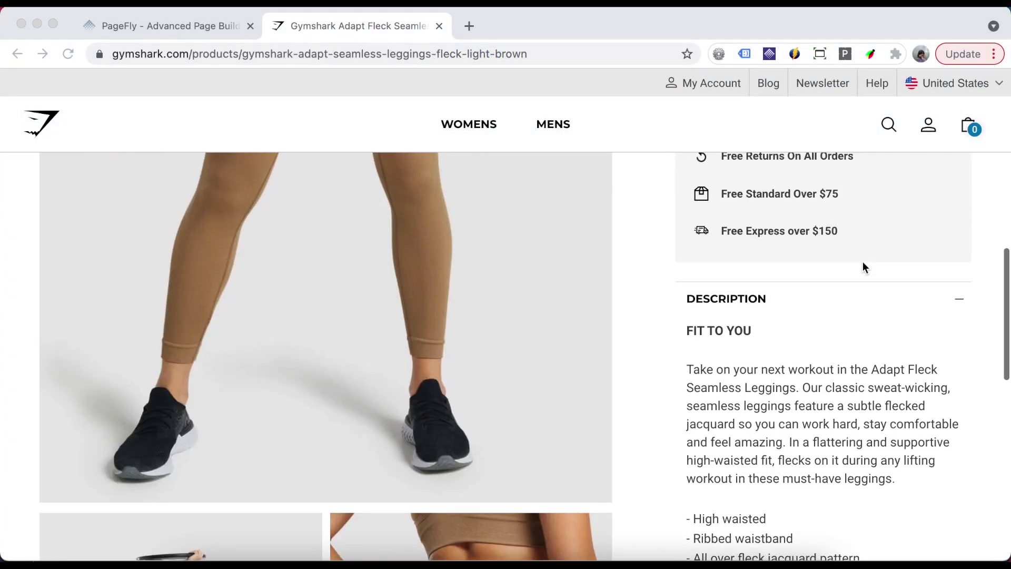
scroll(862, 265, down, 2)
scroll(862, 261, down, 8)
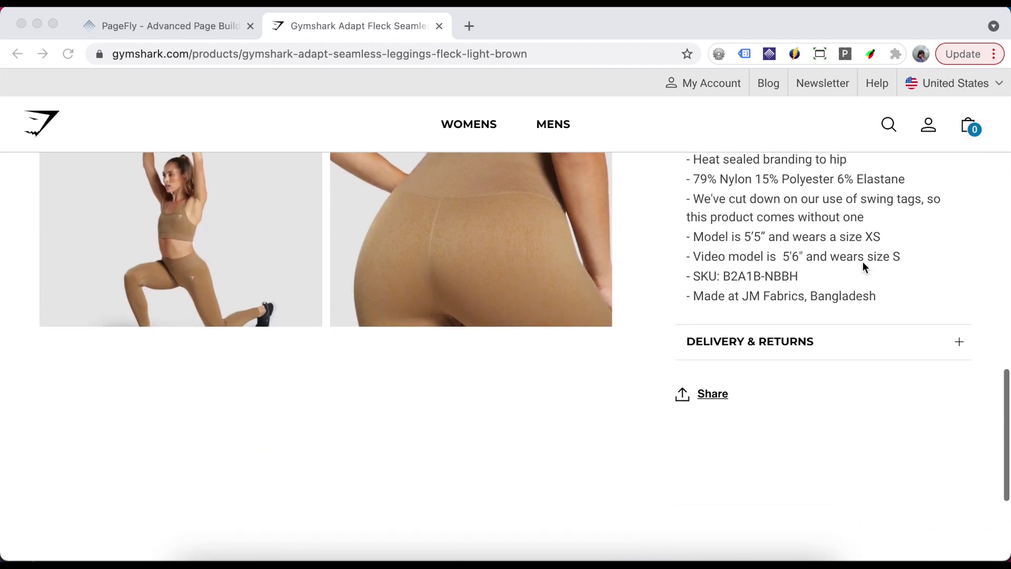
scroll(863, 261, down, 2)
scroll(863, 261, up, 5)
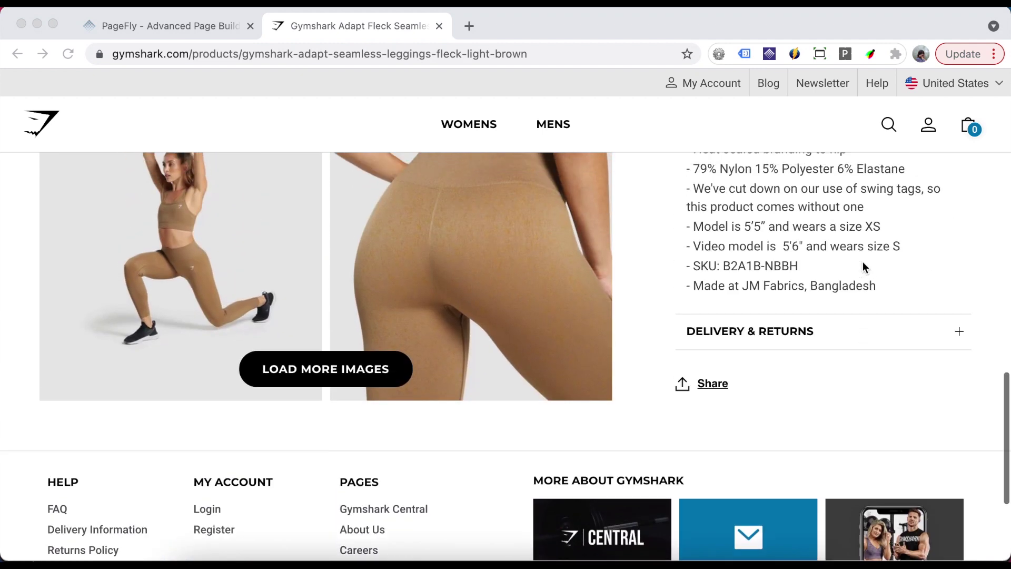
scroll(863, 263, up, 10)
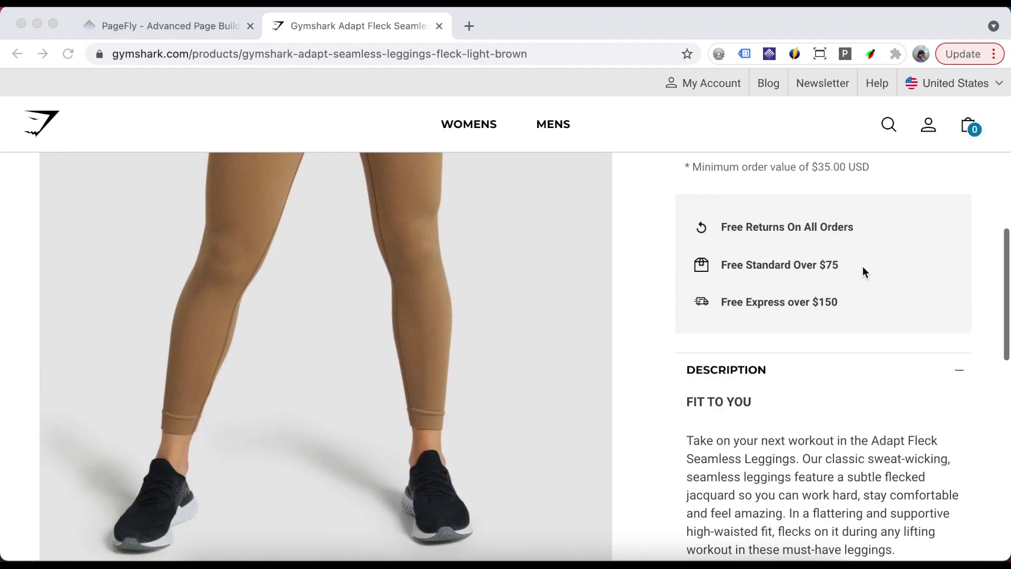
scroll(863, 269, up, 8)
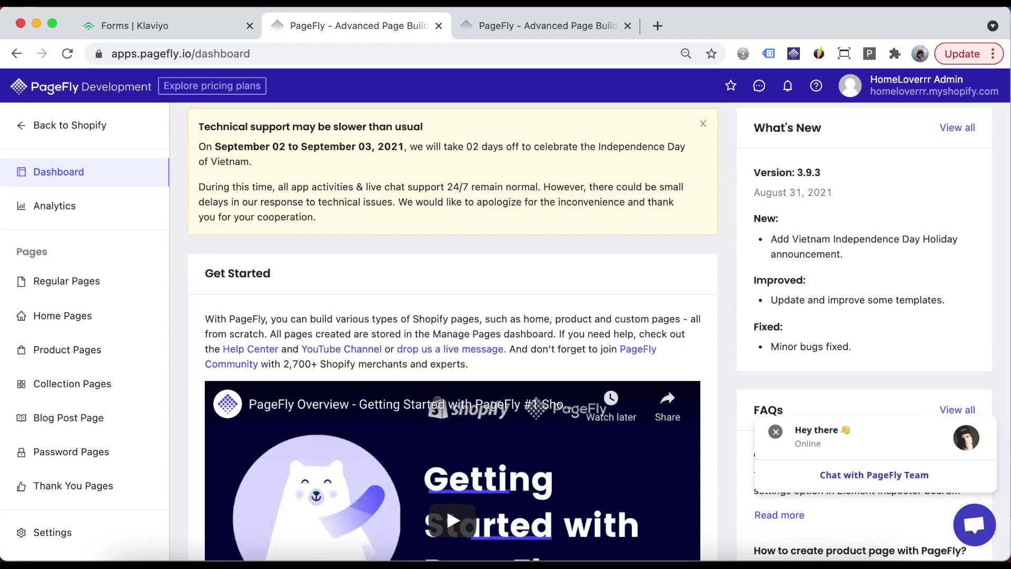
click(896, 480)
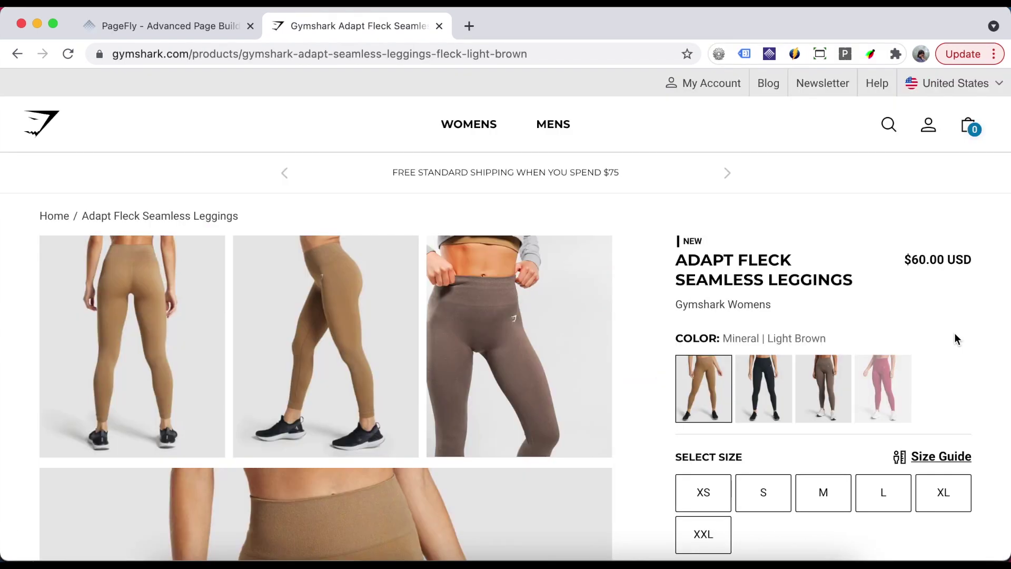
scroll(957, 339, down, 7)
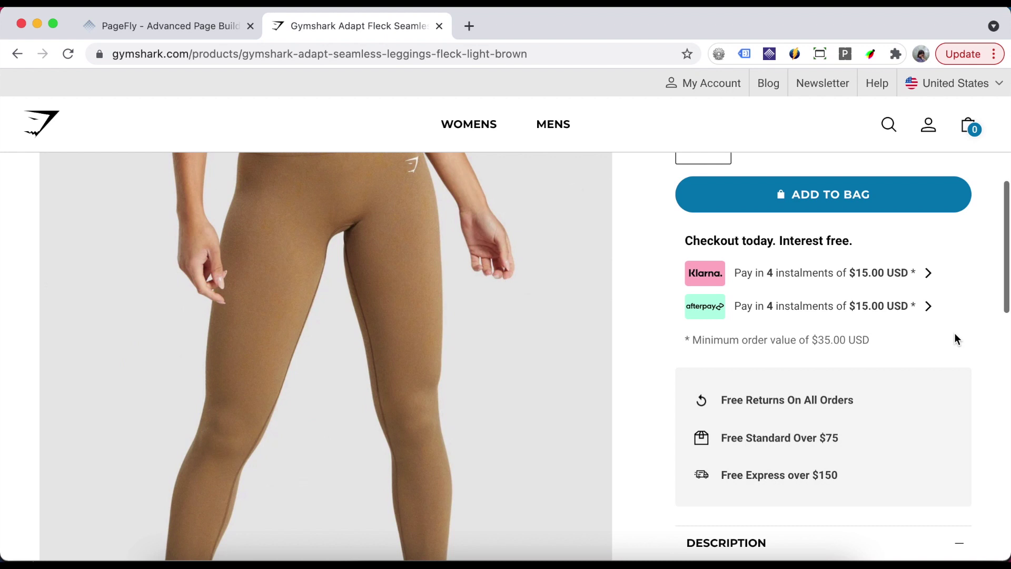
Choose the Mineral Black swatch on the Adapt Fleck leggings page and preview the other colours
scroll(953, 333, up, 7)
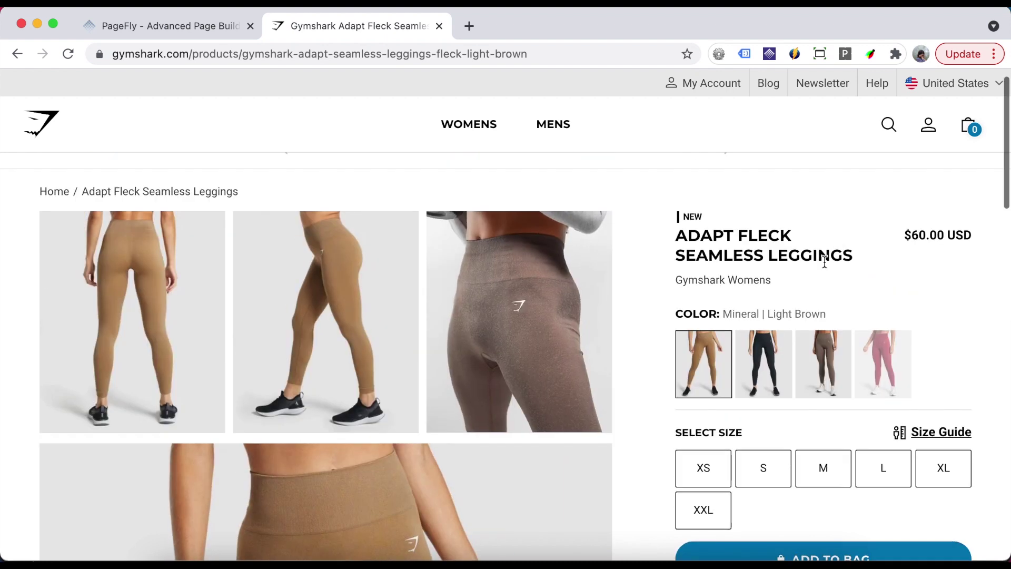
scroll(822, 285, down, 1)
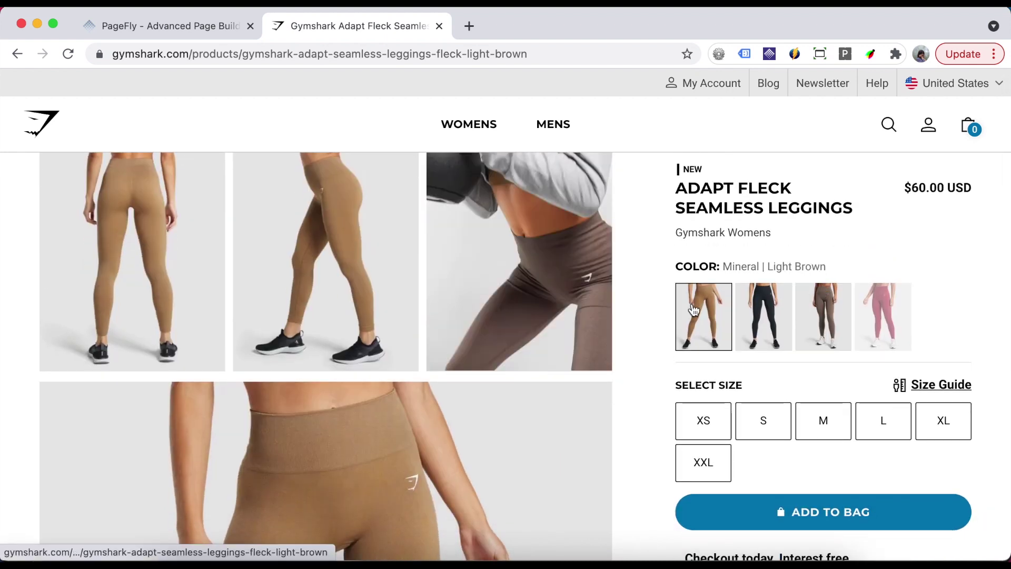
click(760, 315)
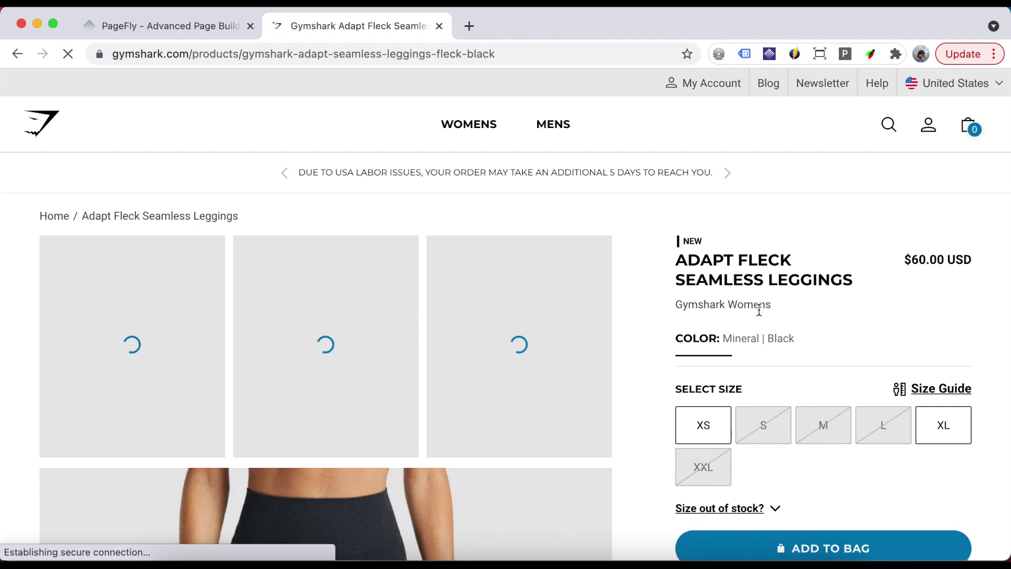
scroll(453, 449, down, 3)
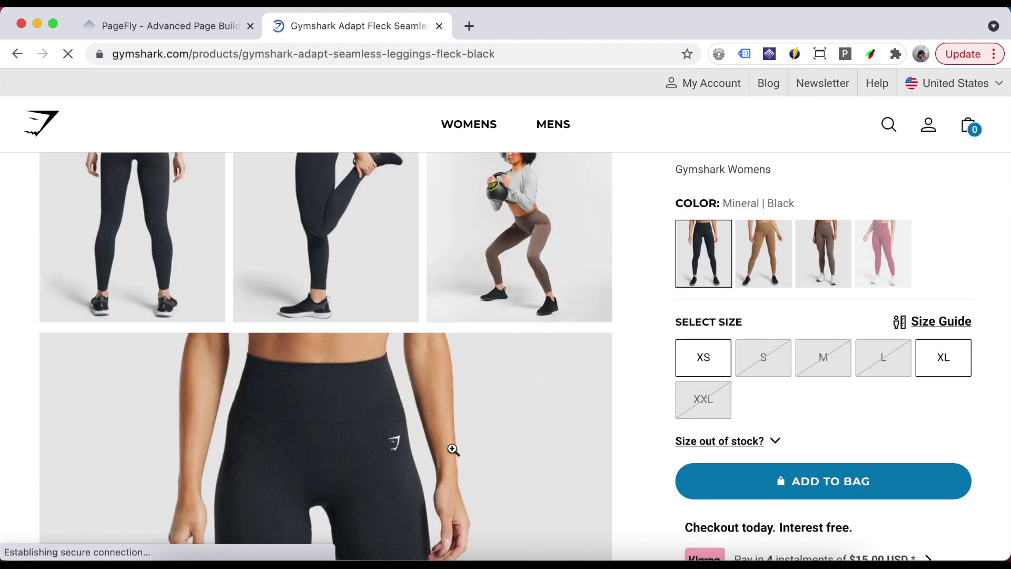
scroll(508, 386, up, 1)
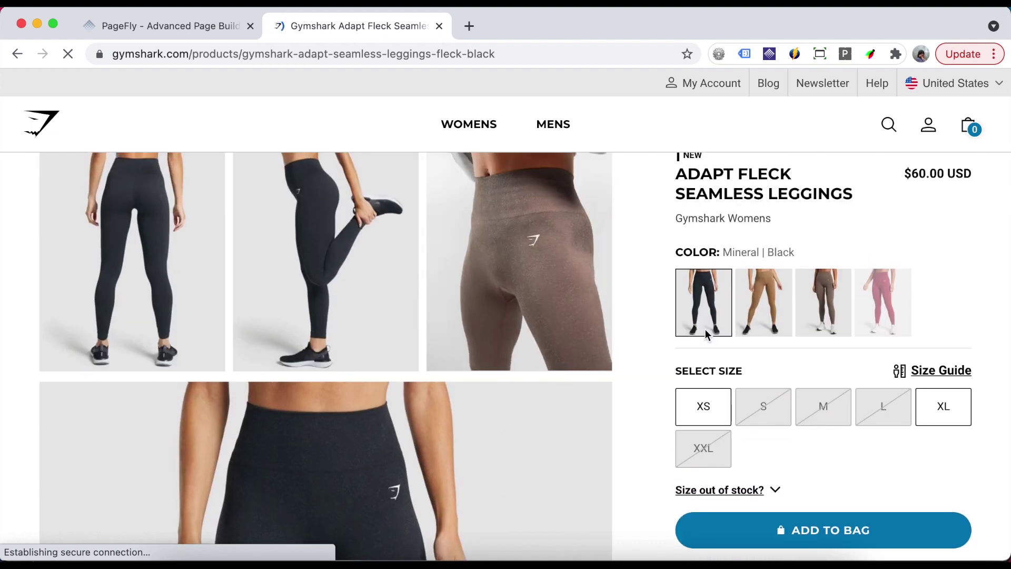
click(882, 303)
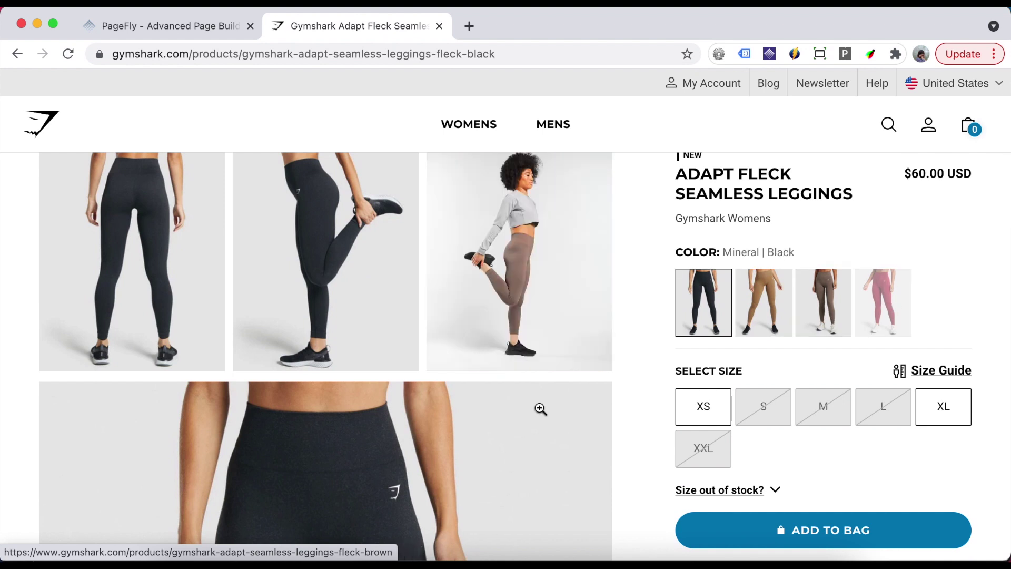
scroll(540, 409, up, 1)
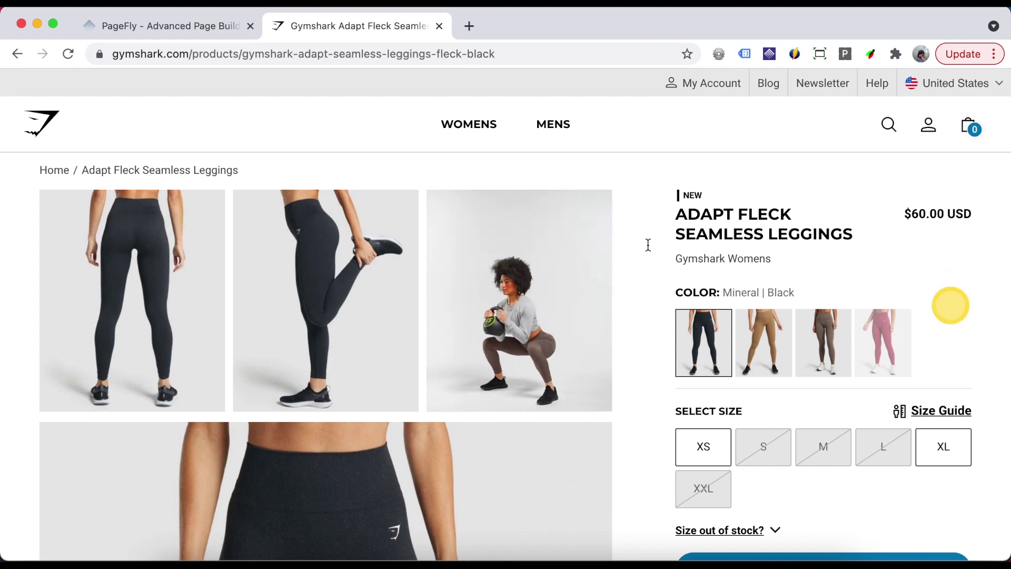
Confirm in Page Settings that the untitled product page is assigned to the Adapt Fleck Seamless Leggings
click(213, 27)
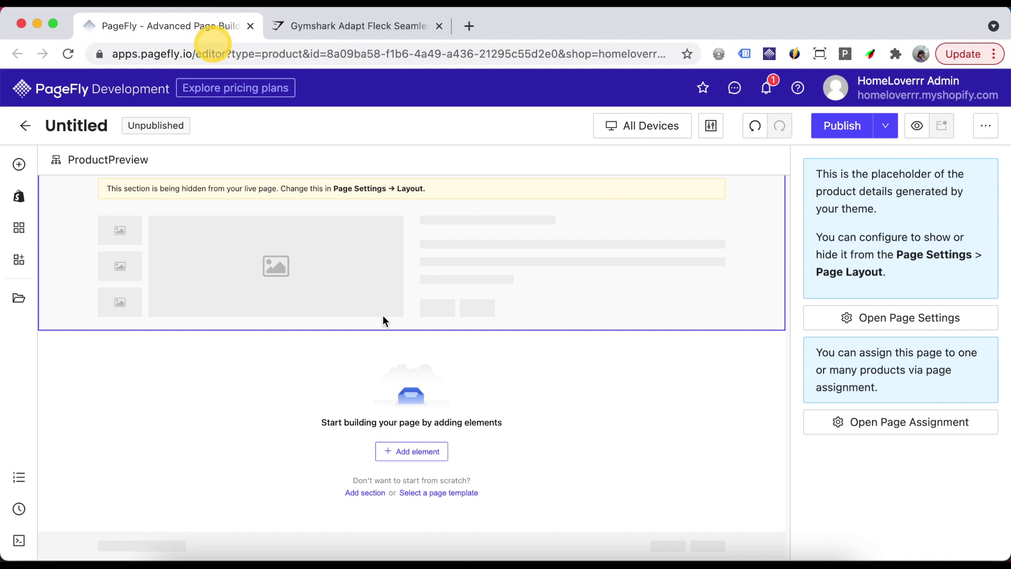
click(991, 126)
click(948, 186)
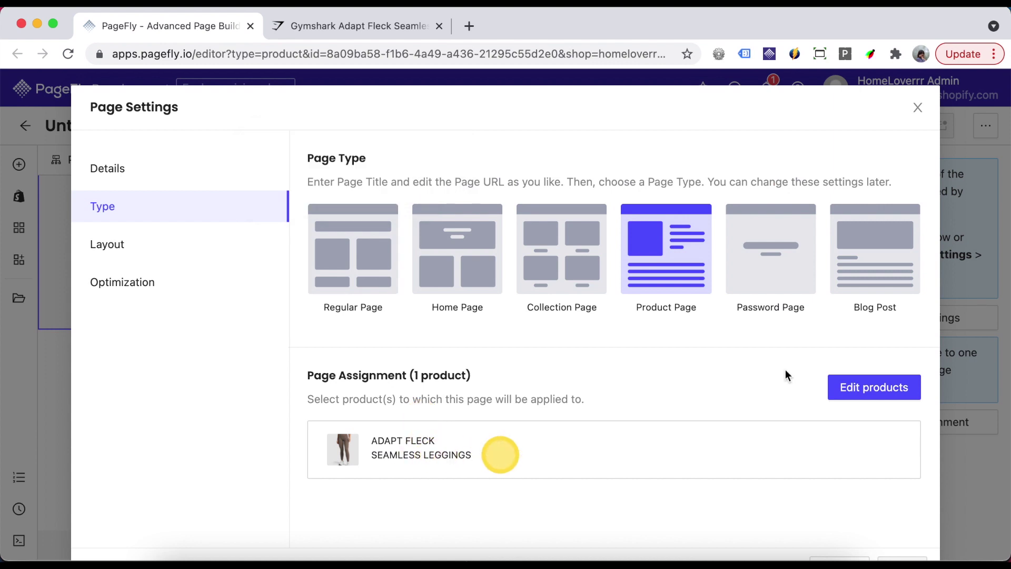
click(919, 108)
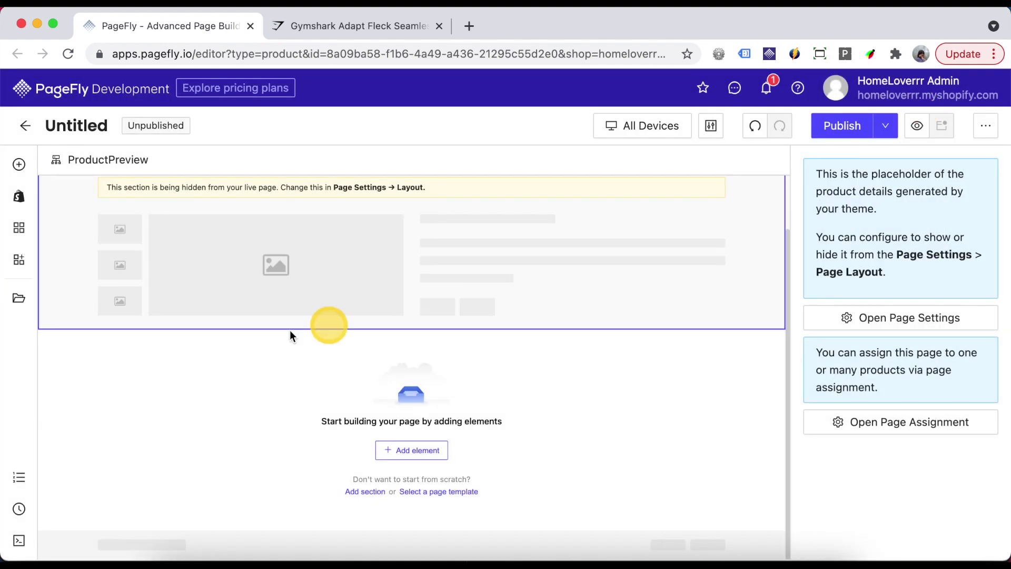
Drop a Product Details layout below the placeholder and drag its divider to widen the image column
click(19, 199)
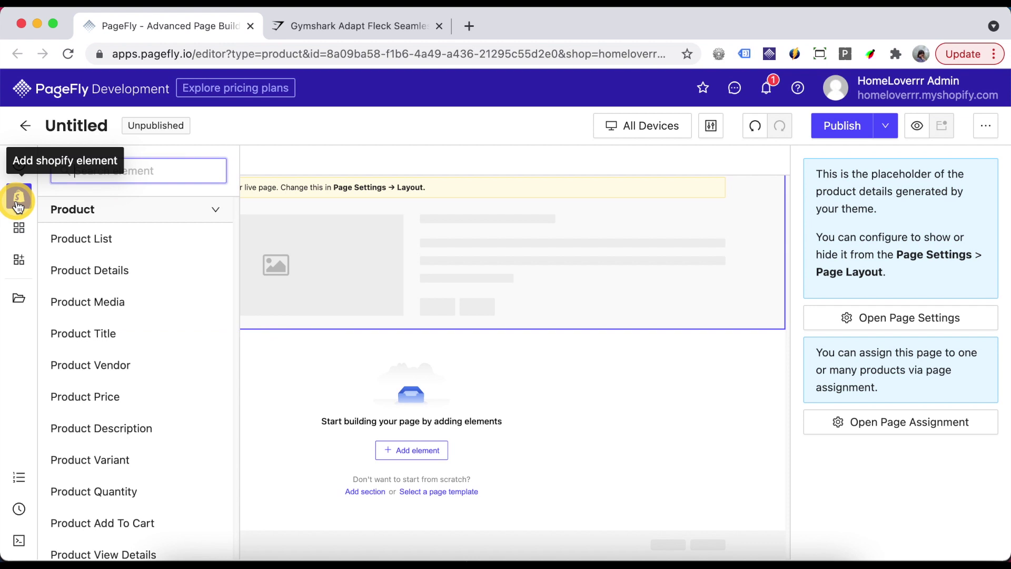
mouse_move(102, 280)
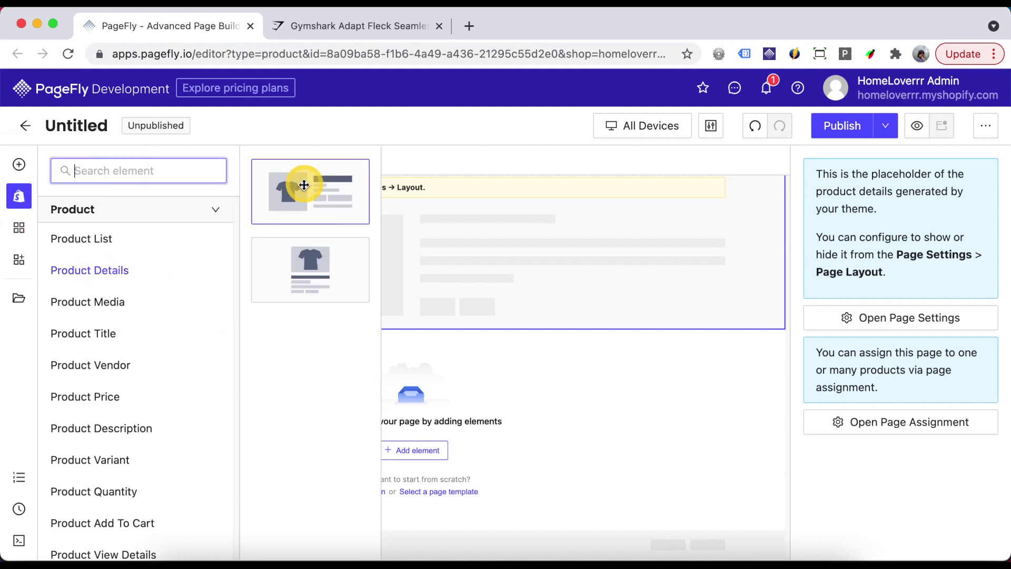
drag(476, 323, 474, 398)
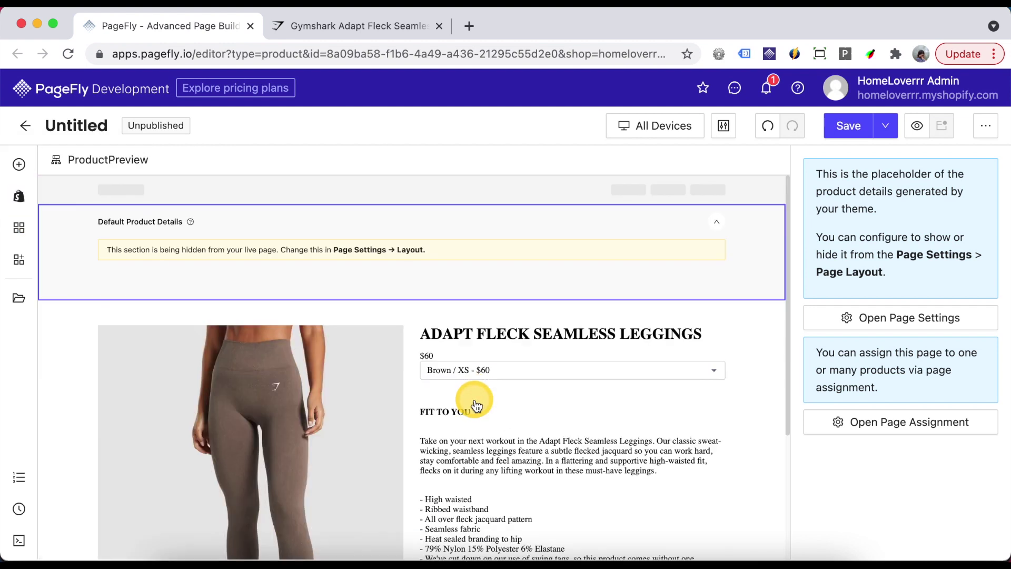
scroll(475, 404, down, 5)
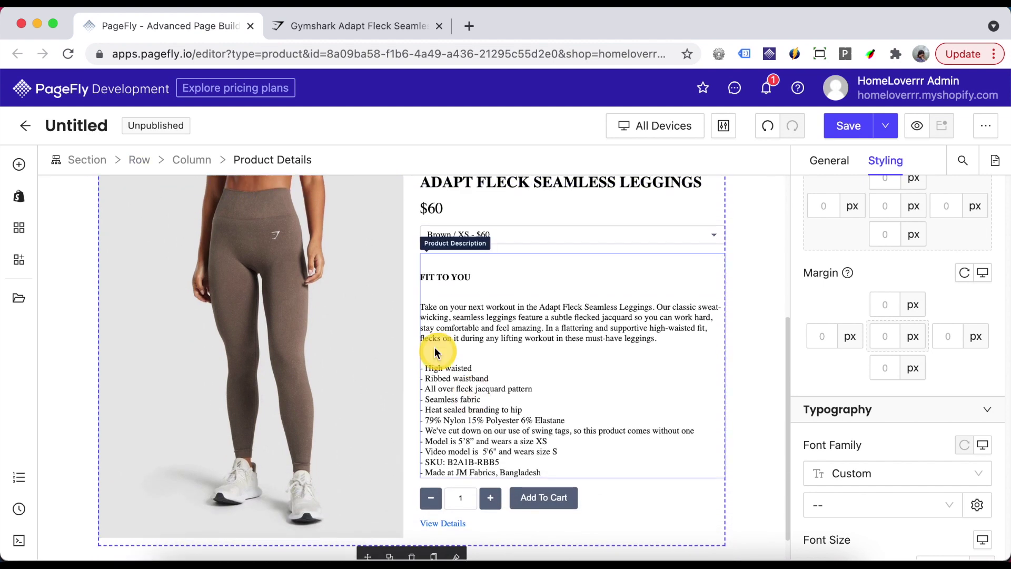
drag(410, 338, 511, 342)
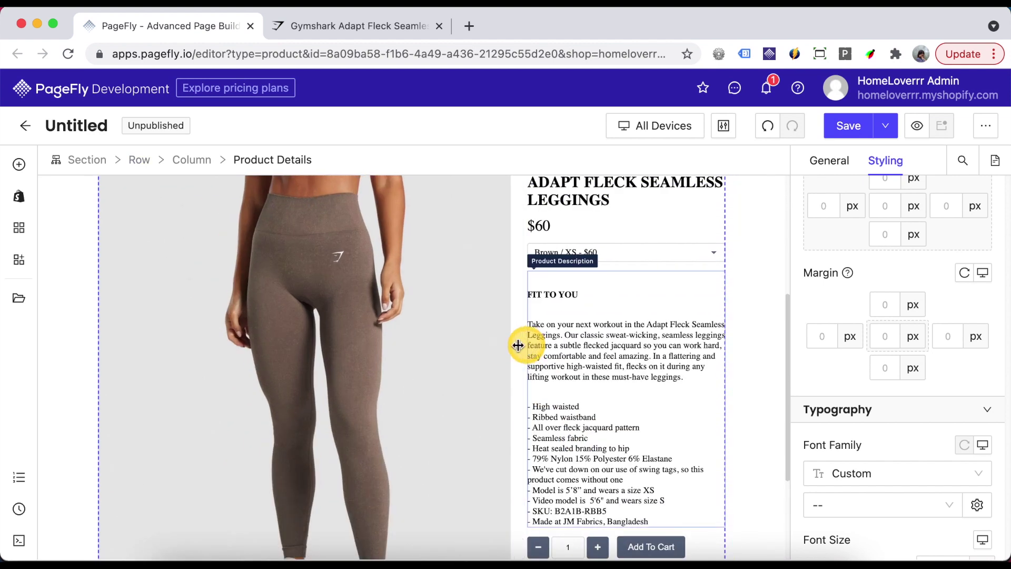
Set Product Media's thumbnail list to Show, positioned Top, with 3 items per slide
click(287, 284)
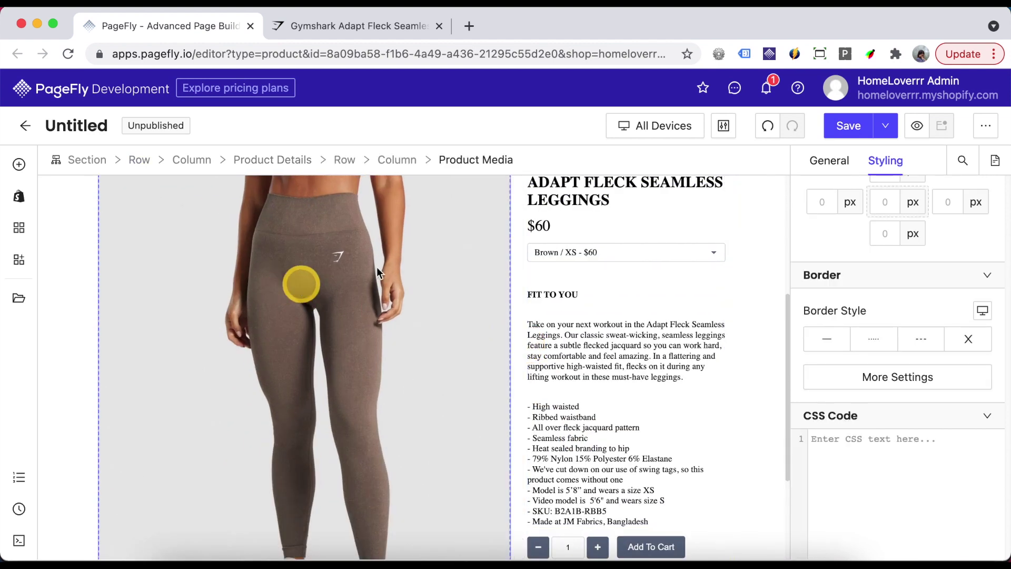
click(835, 163)
scroll(905, 377, down, 5)
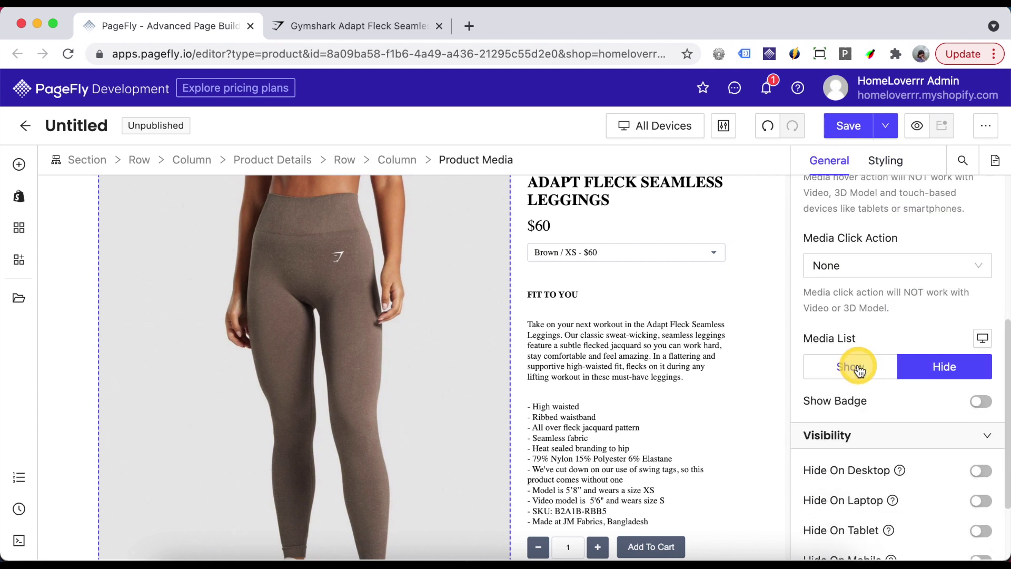
click(851, 365)
scroll(463, 345, up, 3)
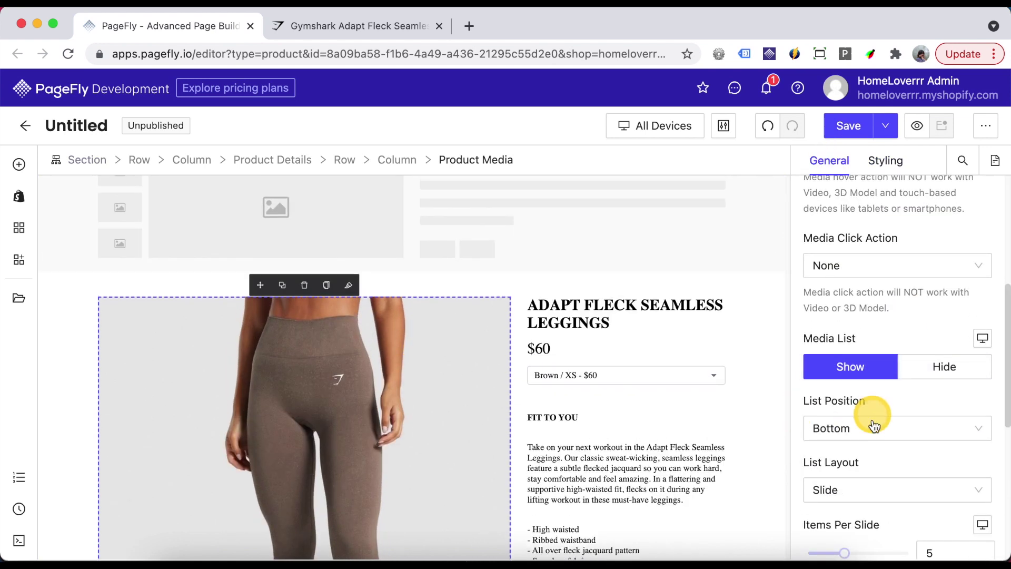
click(874, 427)
click(850, 462)
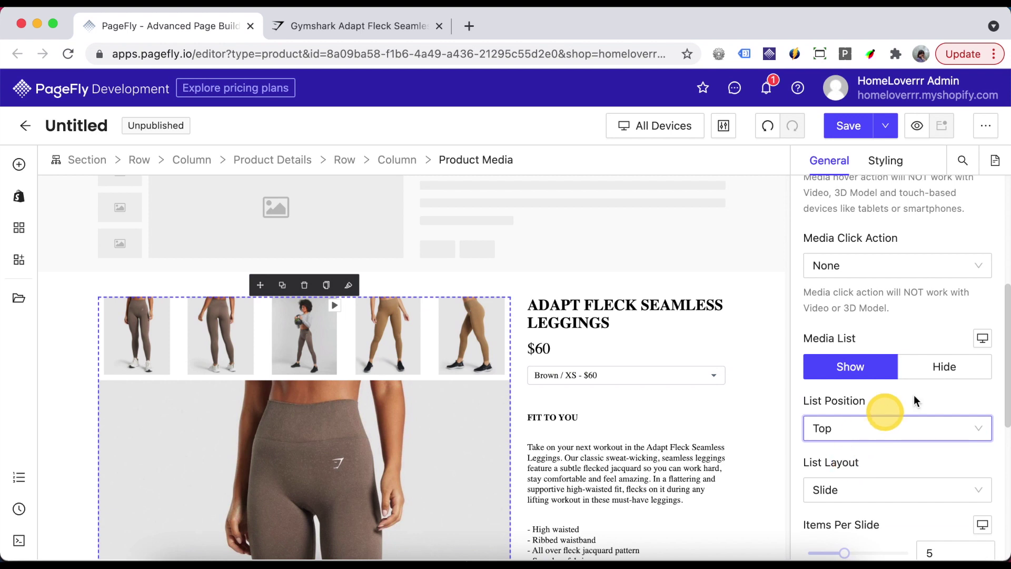
scroll(914, 399, down, 2)
double_click(930, 475)
text(3)
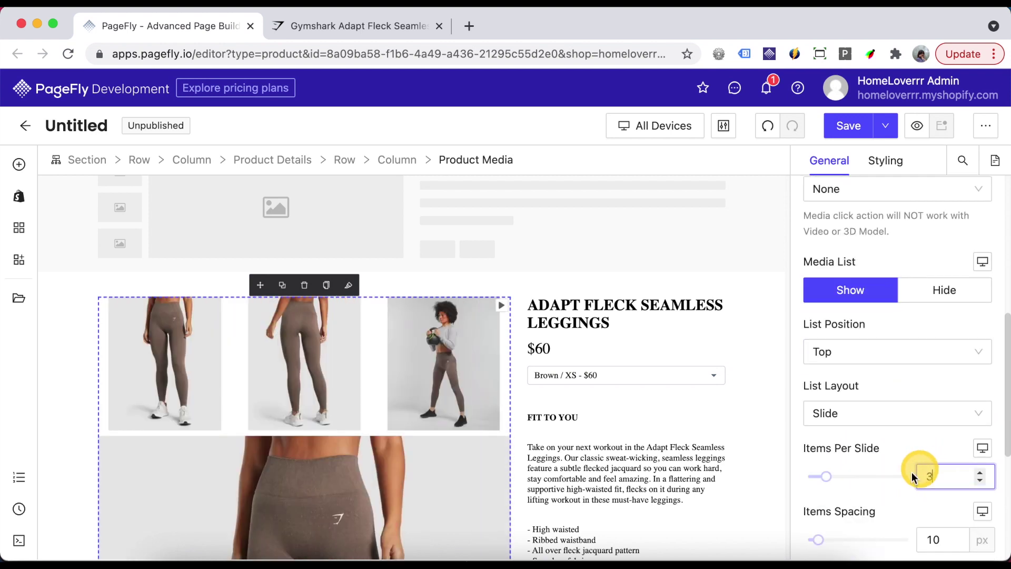
scroll(911, 472, down, 1)
click(393, 26)
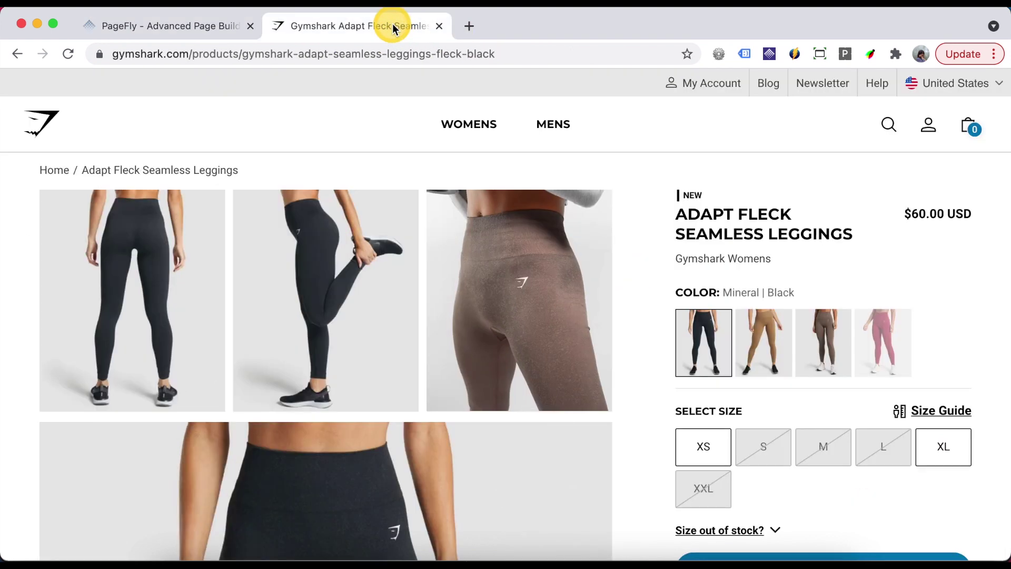
Add a paragraph above the product title and replace its placeholder text with 'New'
click(170, 27)
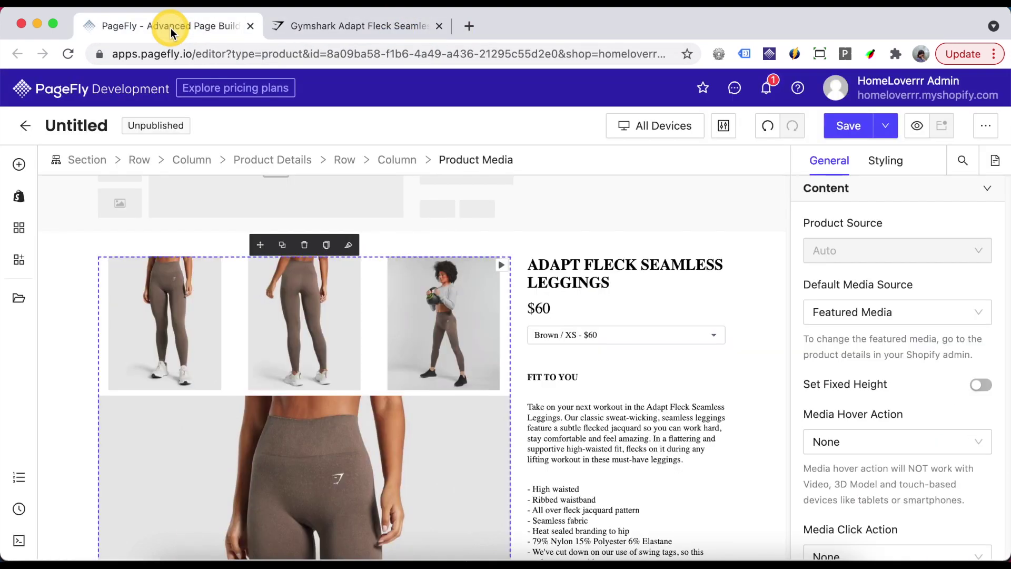
click(19, 165)
mouse_move(117, 432)
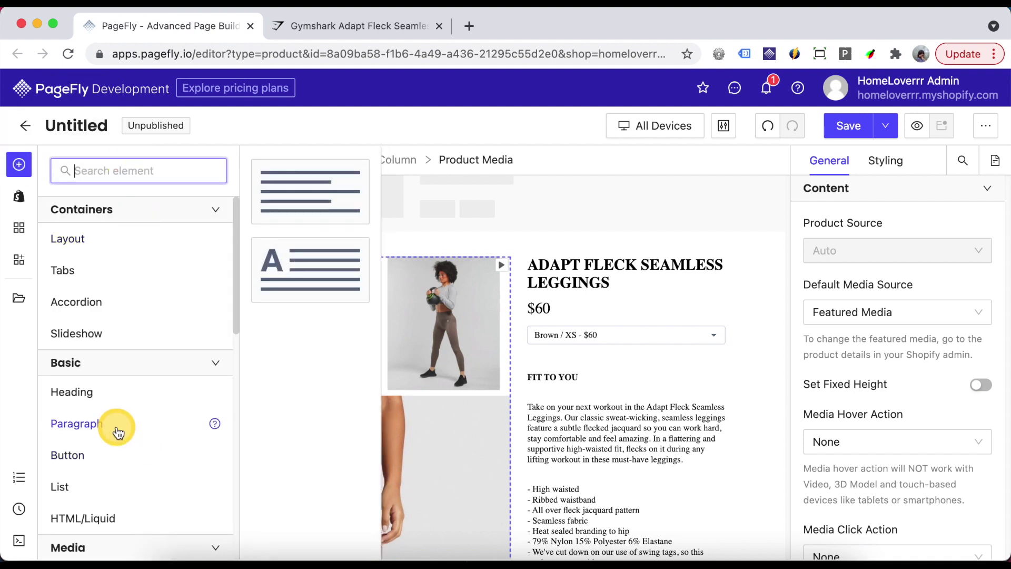
drag(346, 201, 545, 256)
click(594, 293)
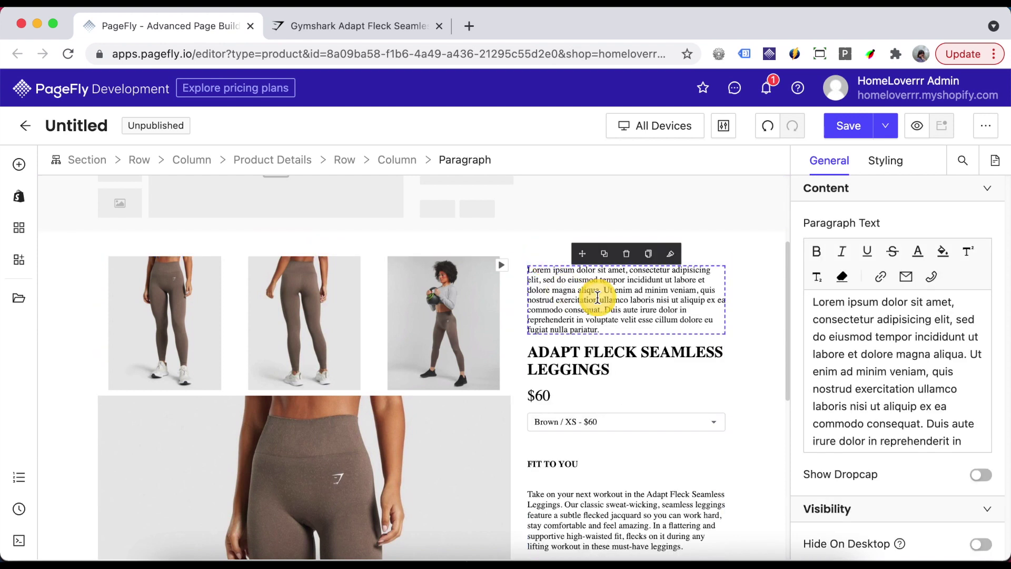
triple_click(864, 318)
text(New)
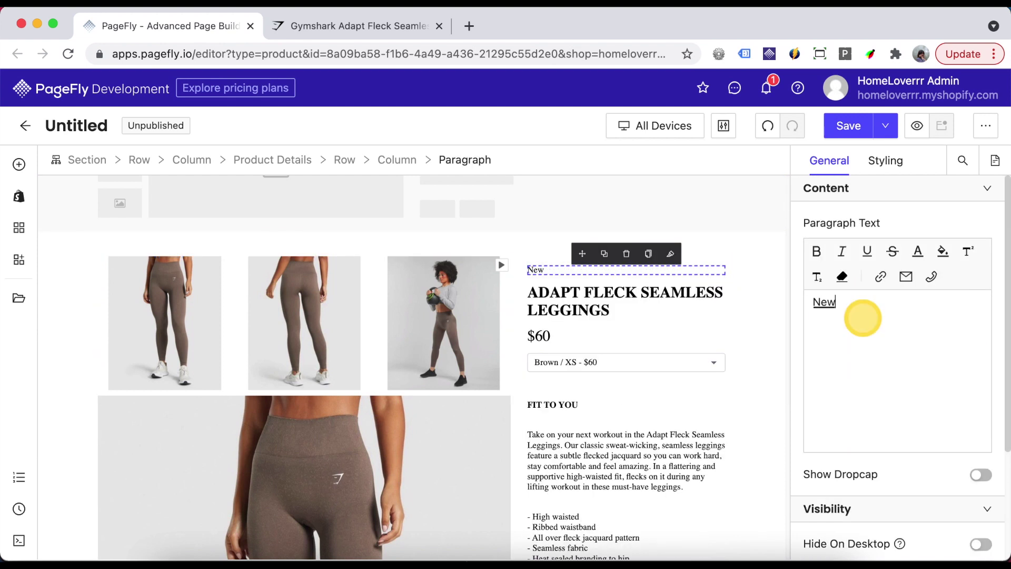
Style the New label in the Poppins font at 15 px
click(890, 167)
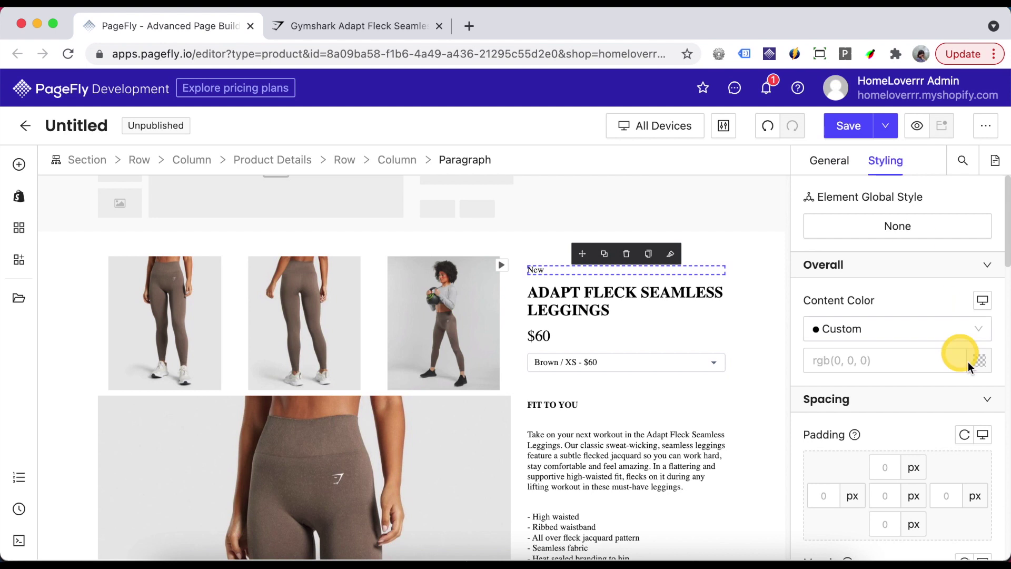
click(980, 362)
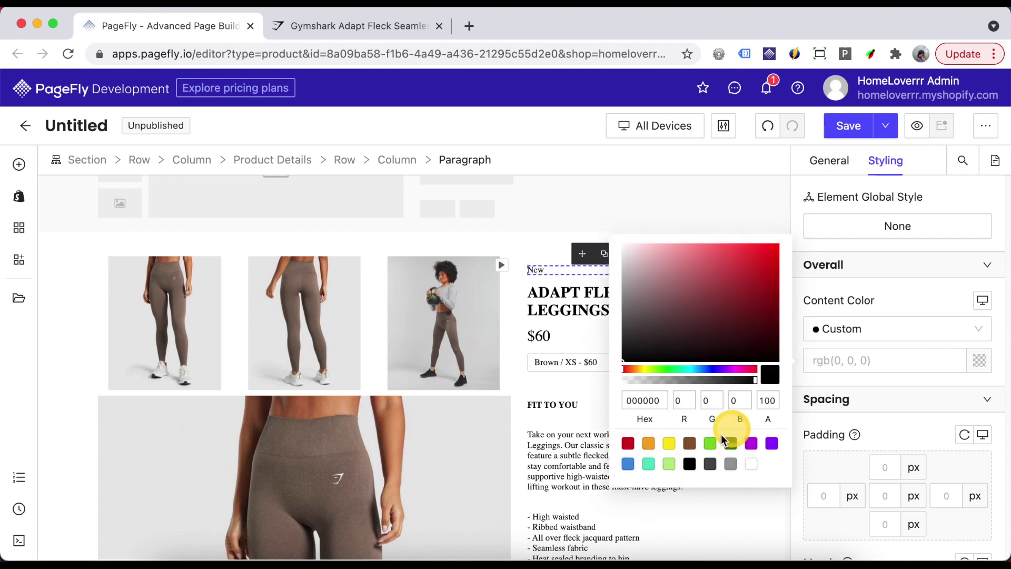
click(911, 300)
scroll(911, 303, down, 5)
click(888, 350)
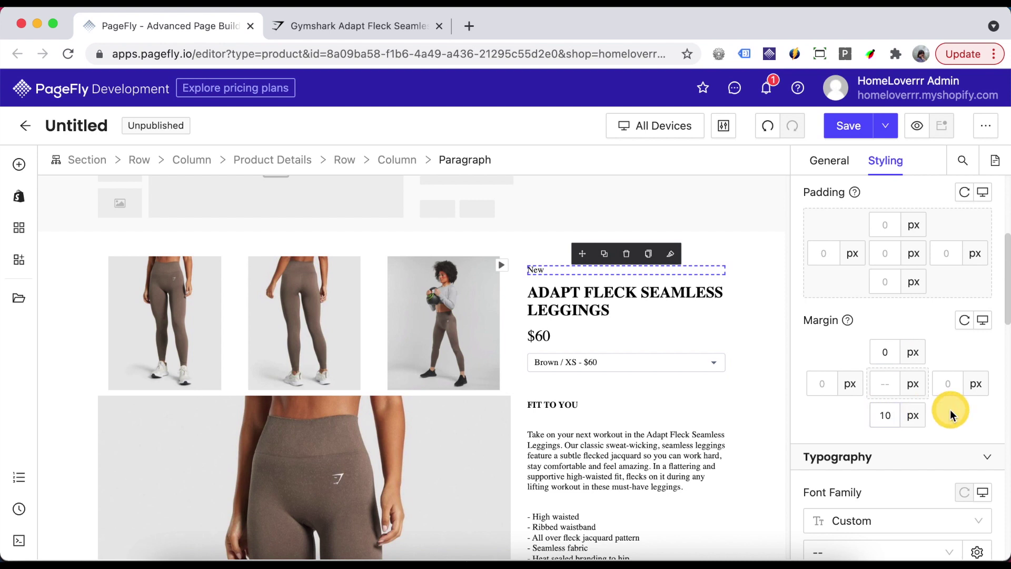
scroll(949, 409, down, 6)
click(863, 231)
click(868, 370)
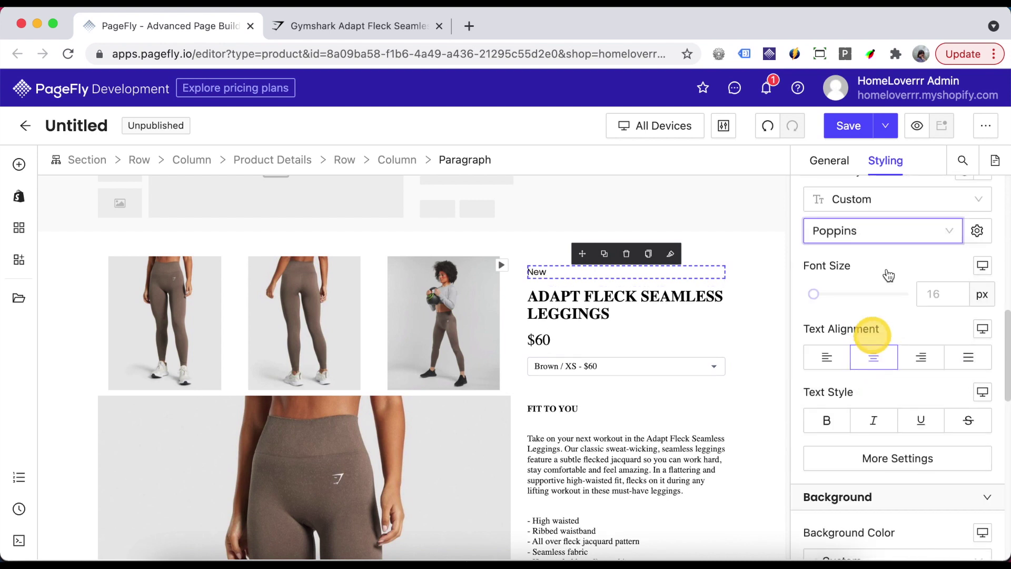
text(15)
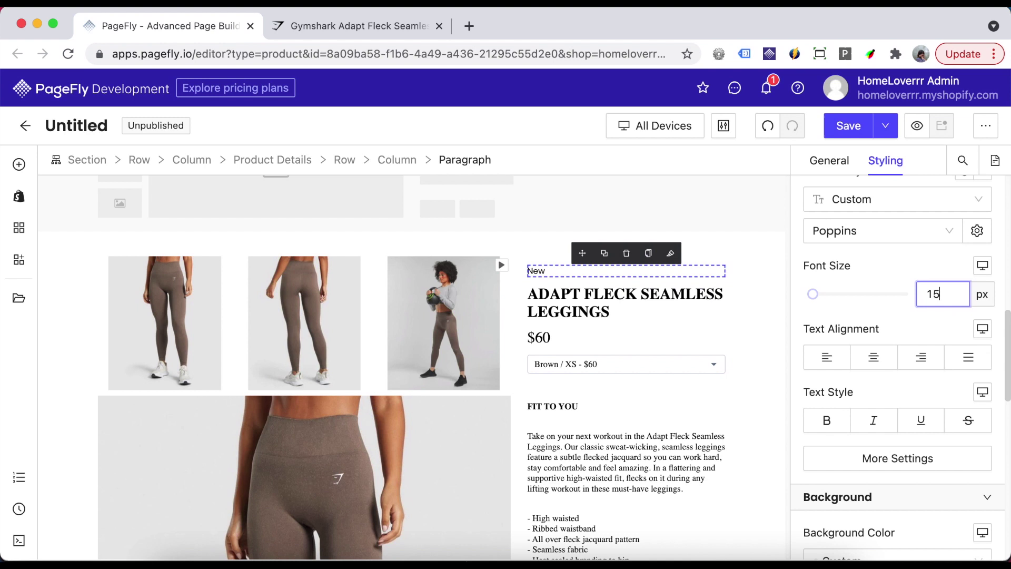
Make the New label Semi Bold with a 1.2 em line height
scroll(915, 267, down, 2)
click(897, 359)
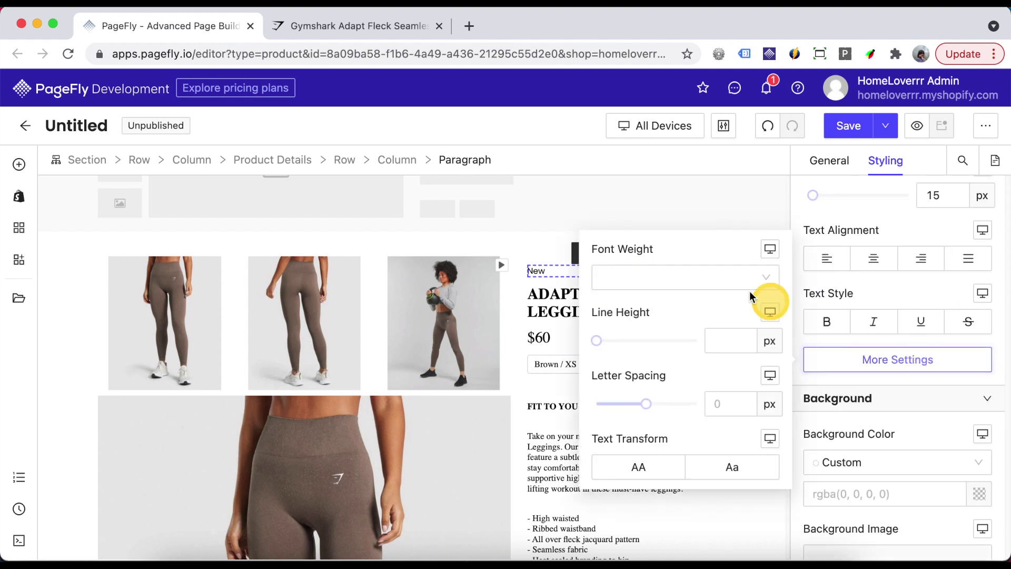
click(726, 289)
click(651, 433)
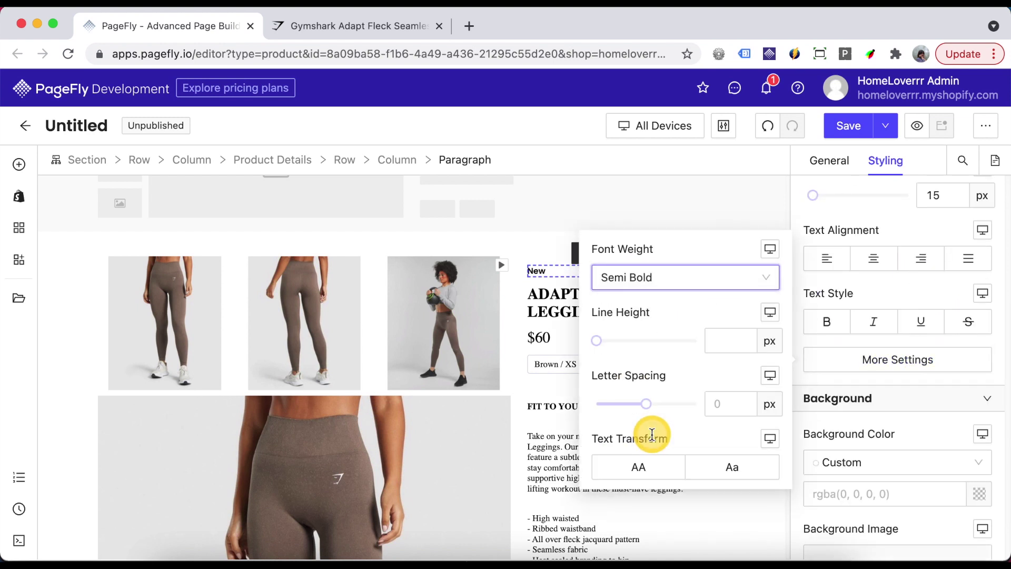
click(770, 343)
click(773, 394)
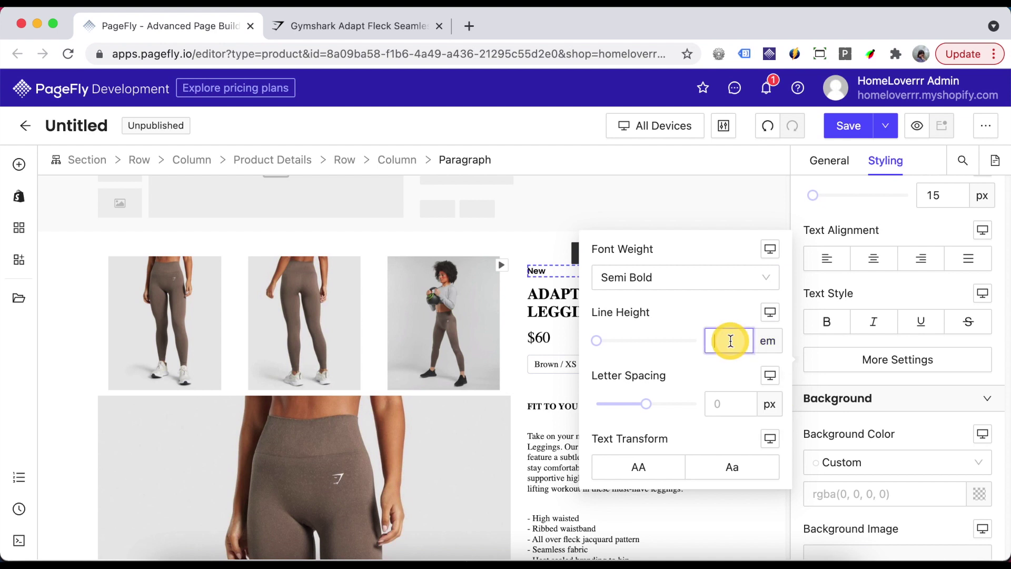
click(729, 341)
text(1.2)
click(871, 267)
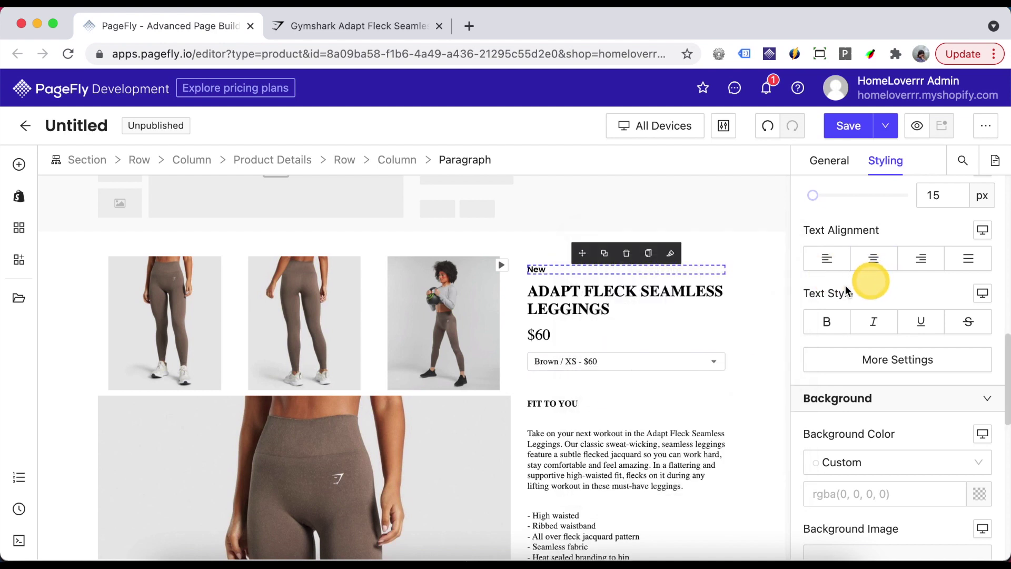
Give the New label a solid border with all widths 0 except 2 px on the left
click(750, 286)
click(394, 26)
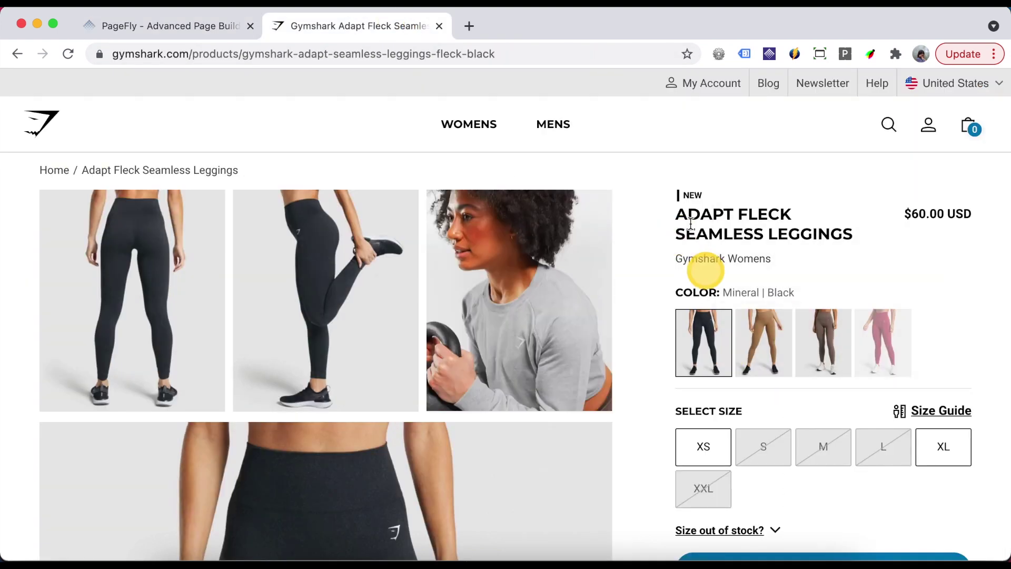
click(204, 26)
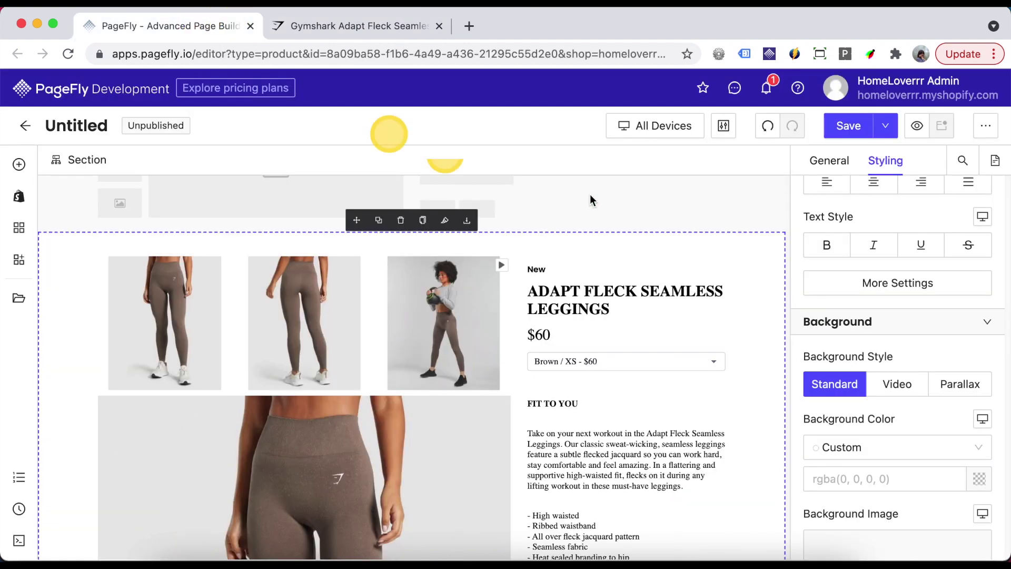
click(575, 269)
scroll(914, 313, down, 10)
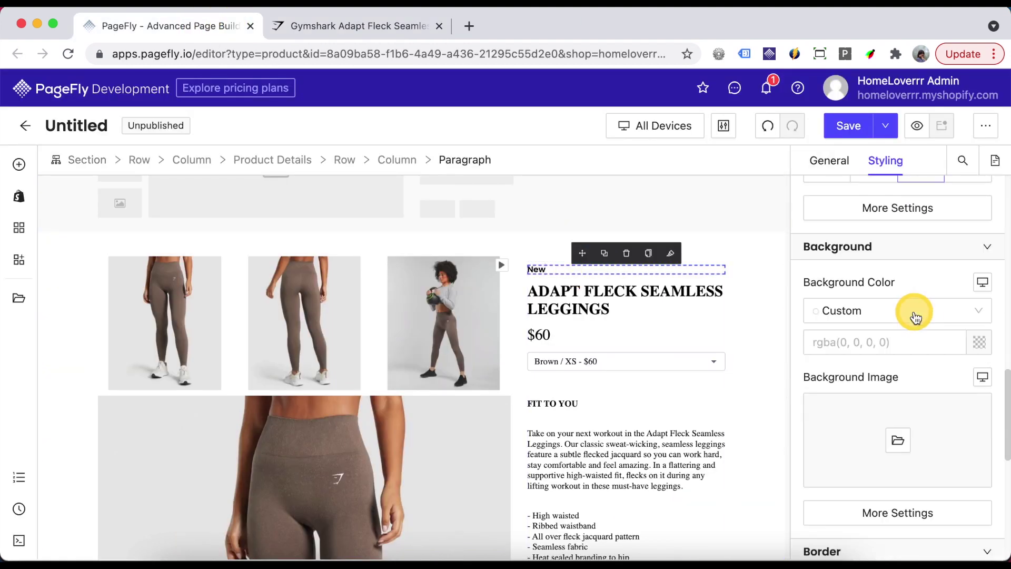
click(821, 247)
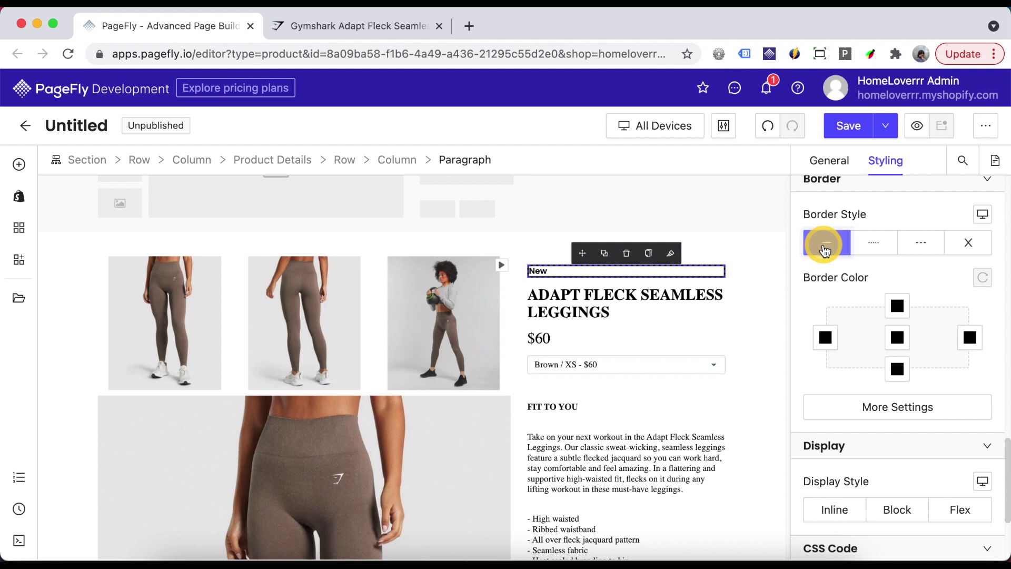
click(897, 407)
text(0)
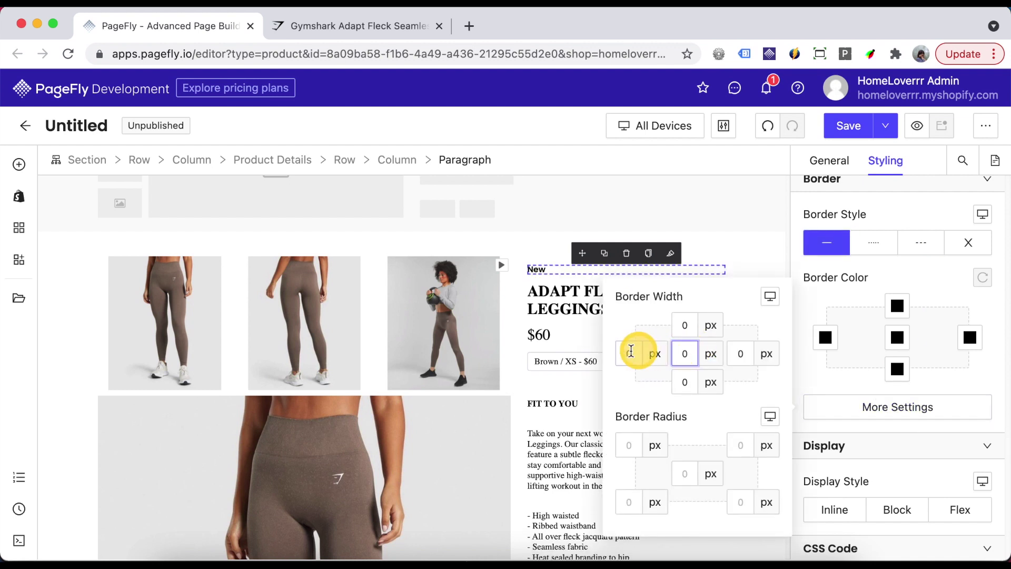
click(628, 352)
text(2)
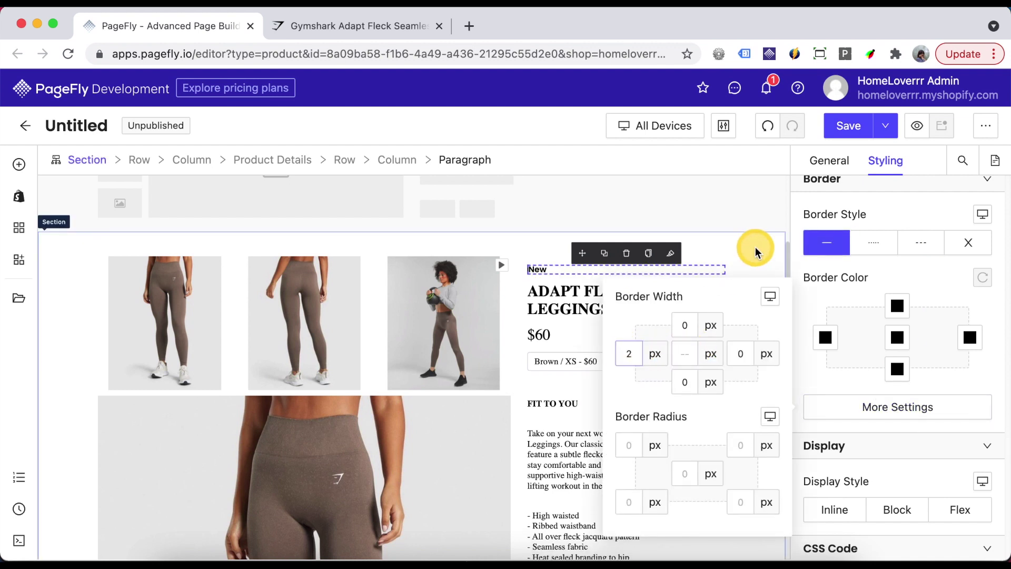
click(755, 246)
Set the New label's left padding to 5
click(589, 273)
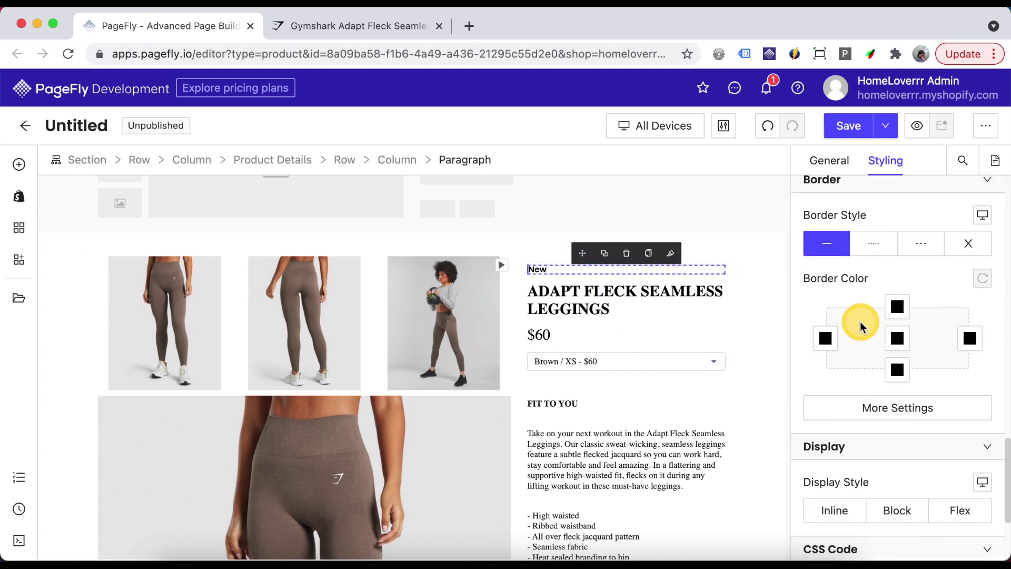
scroll(858, 324, down, 10)
scroll(837, 332, up, 1)
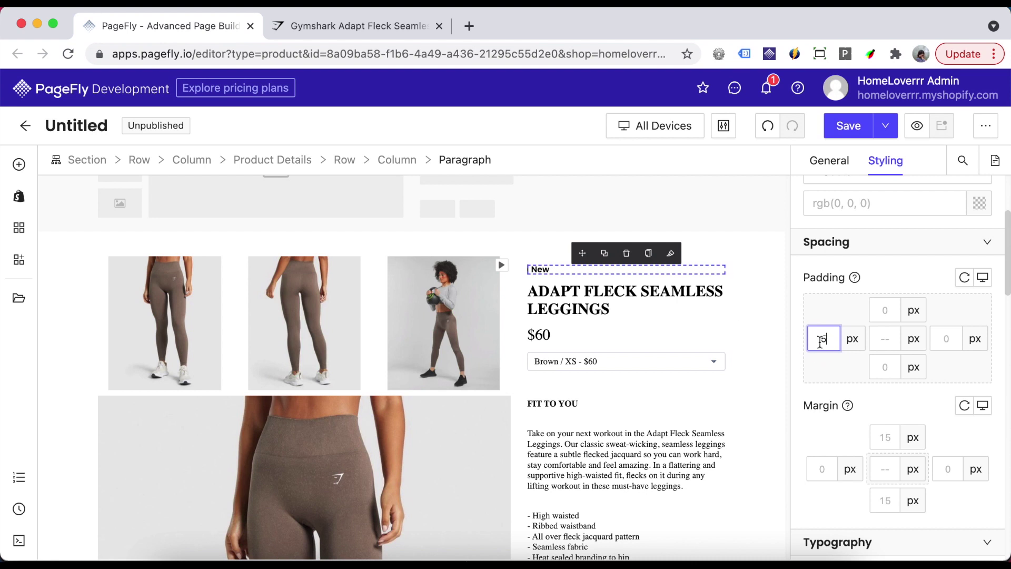
click(820, 341)
text(5)
click(739, 320)
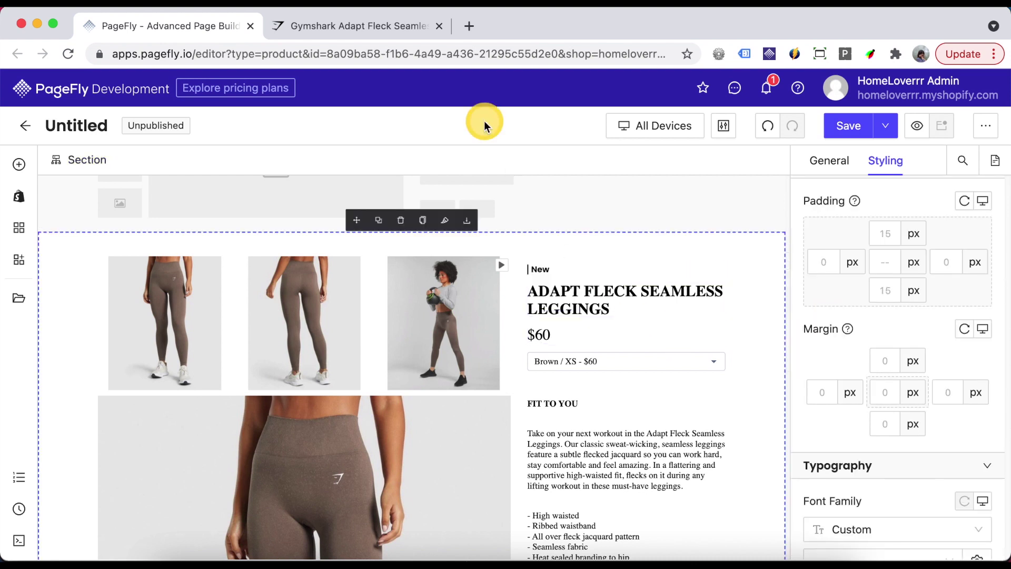
click(348, 25)
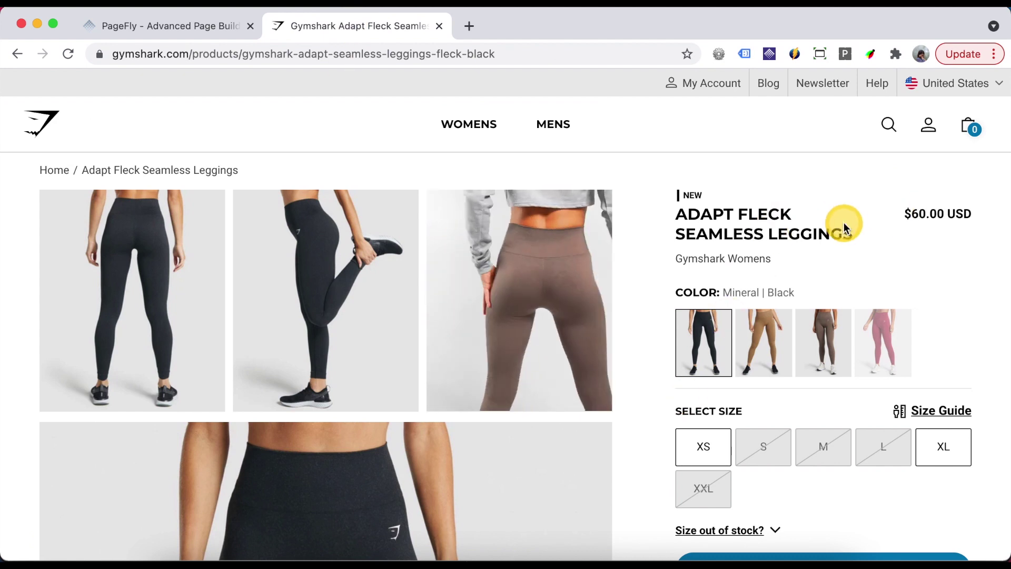
Add an empty Block element just below the product title
click(206, 34)
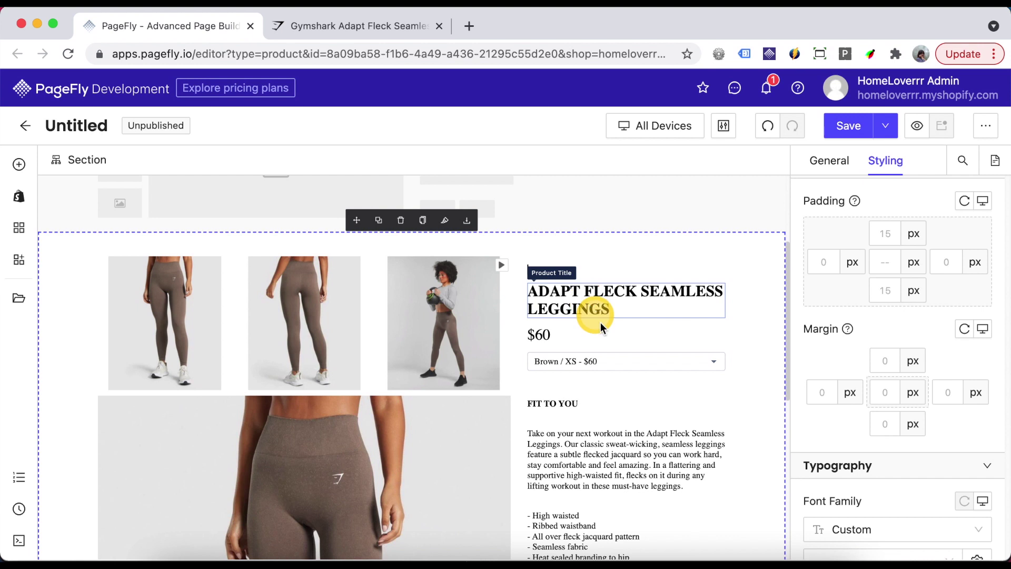
click(19, 165)
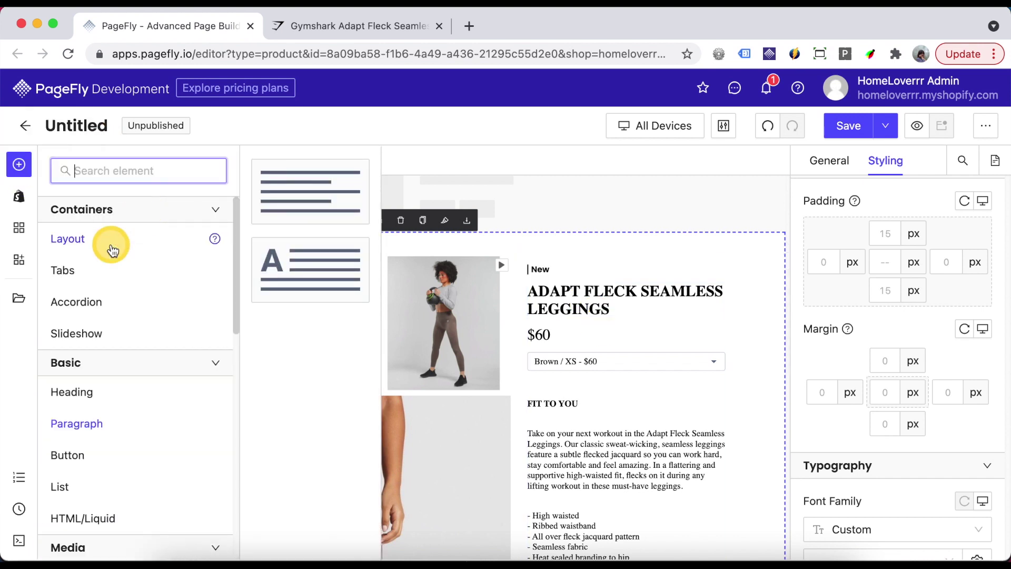
mouse_move(112, 249)
scroll(332, 406, down, 5)
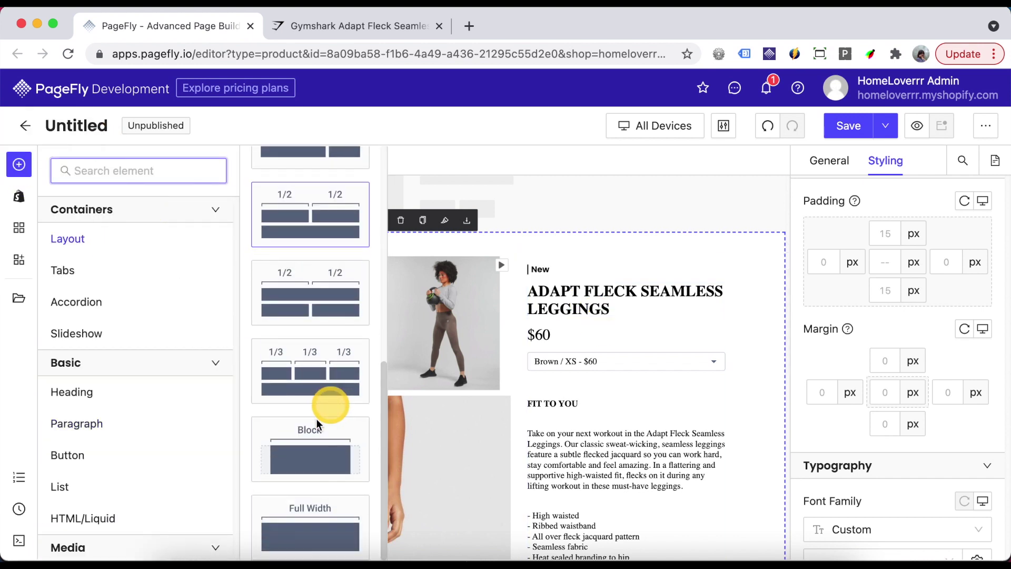
drag(322, 451, 555, 310)
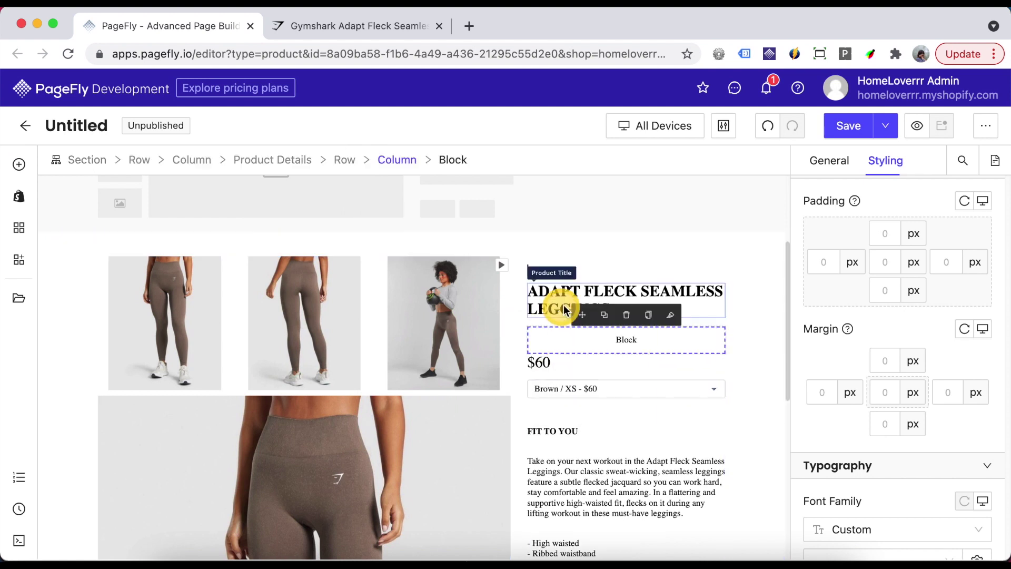
Change the product title's font to Poppins
click(564, 309)
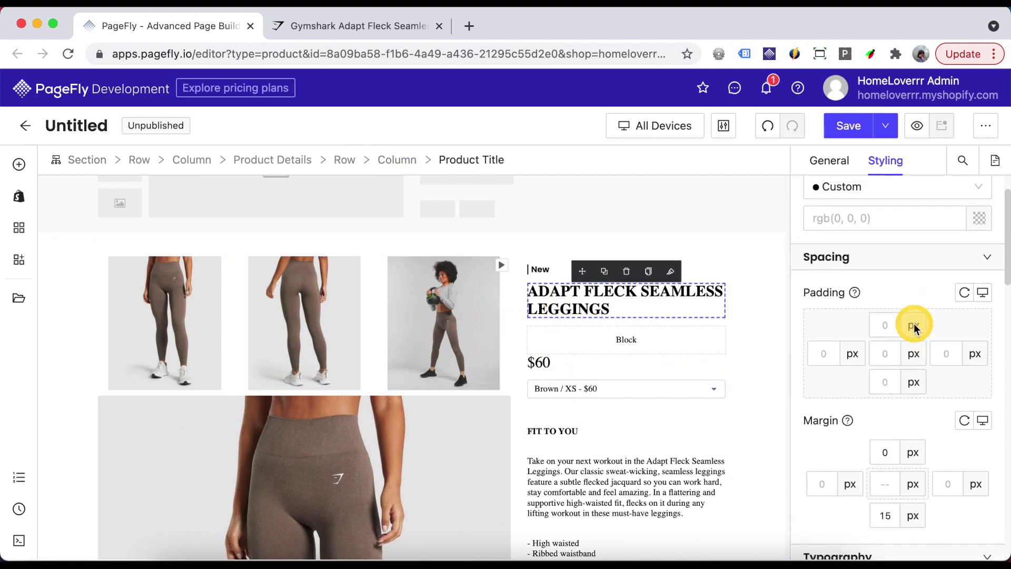
scroll(914, 324, down, 6)
click(897, 346)
click(862, 473)
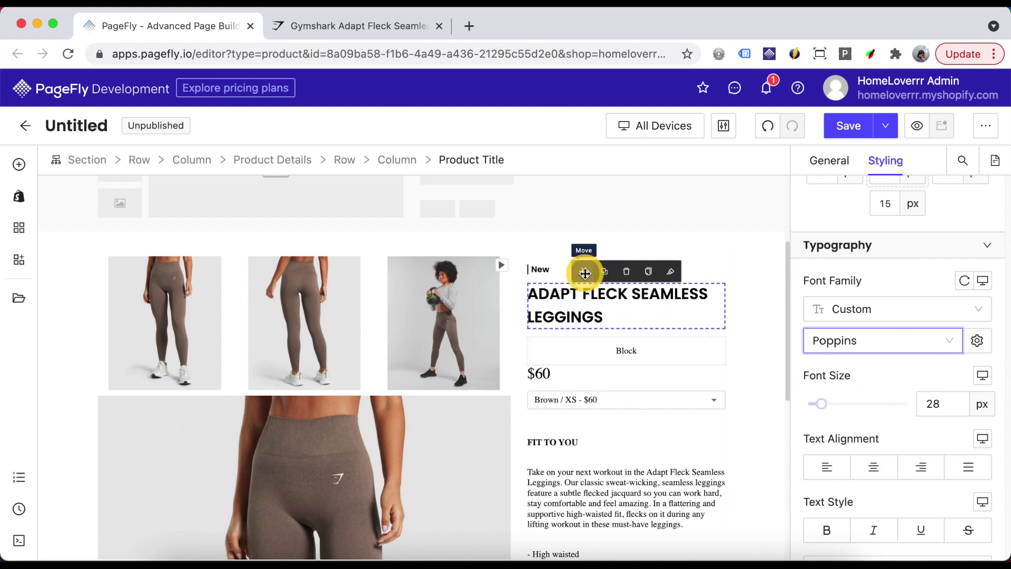
Move the product title and the $60 price into the new block
drag(585, 274, 594, 340)
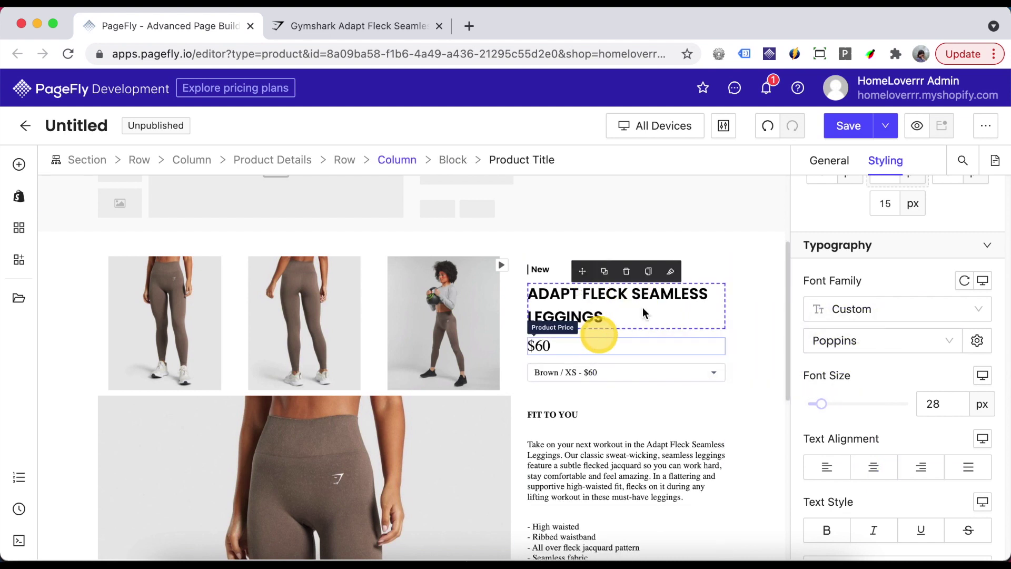
scroll(643, 313, down, 1)
click(542, 327)
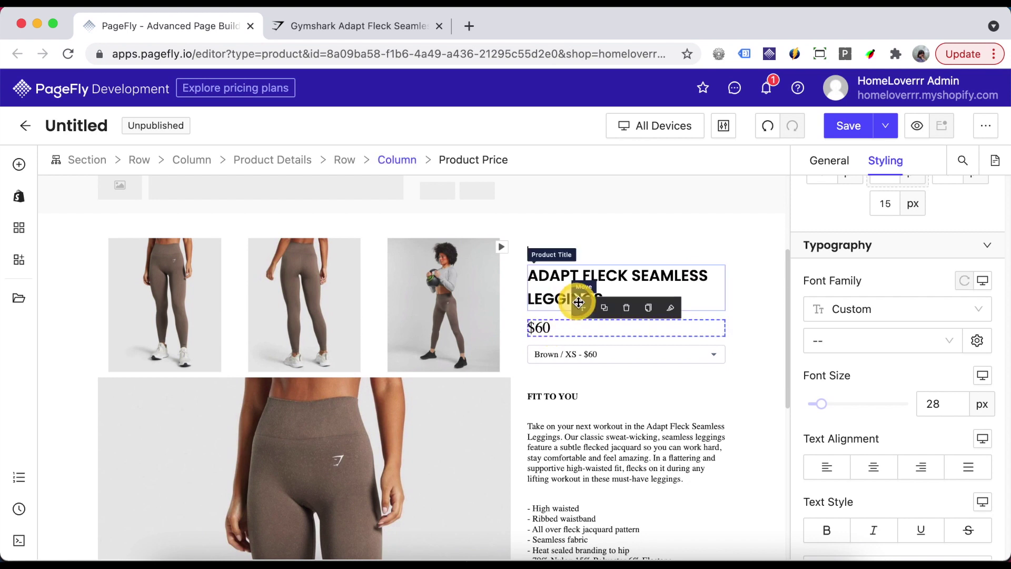
drag(643, 296, 686, 304)
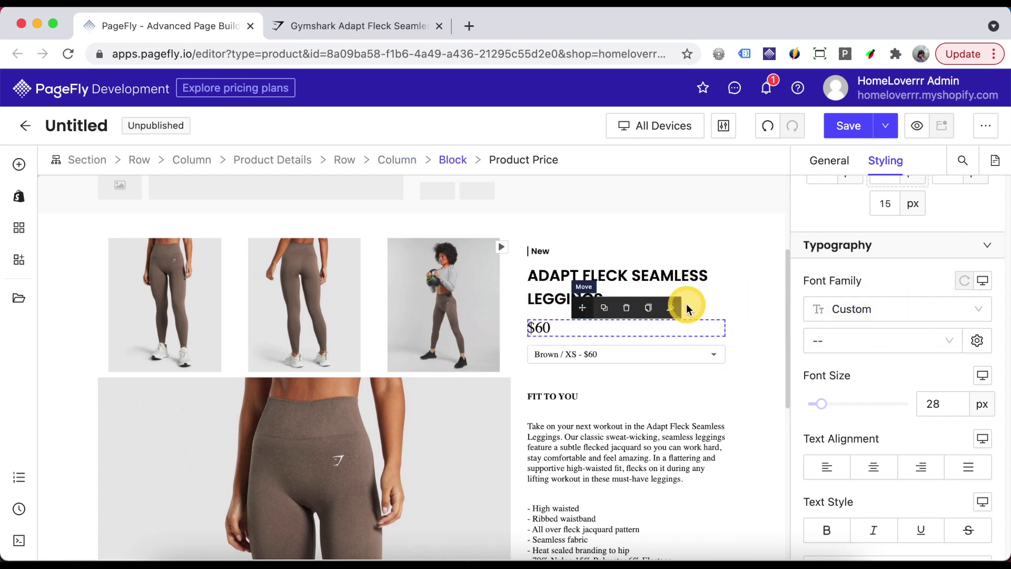
Lay the title and price side by side within their block
click(450, 166)
scroll(973, 400, down, 15)
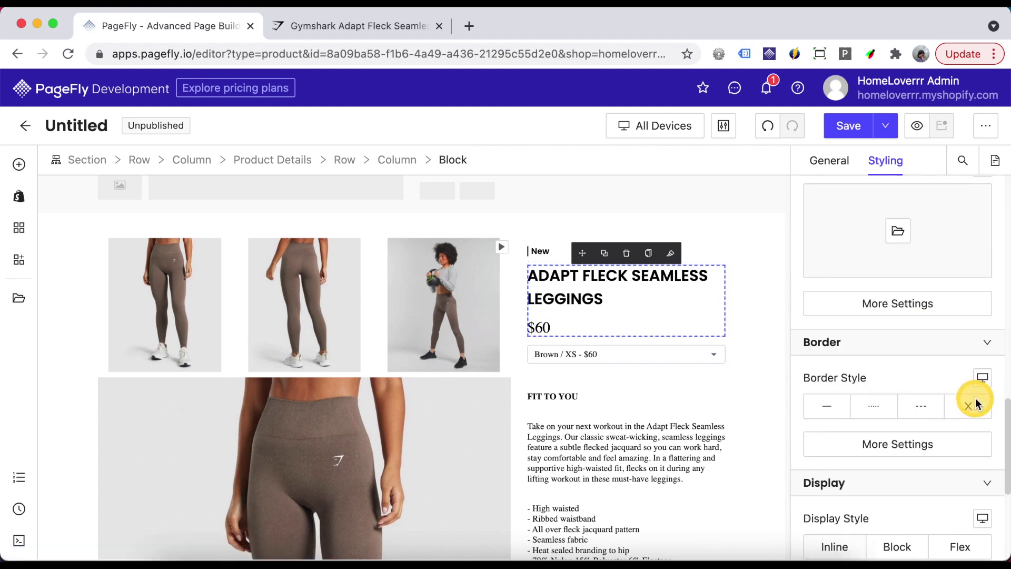
click(962, 352)
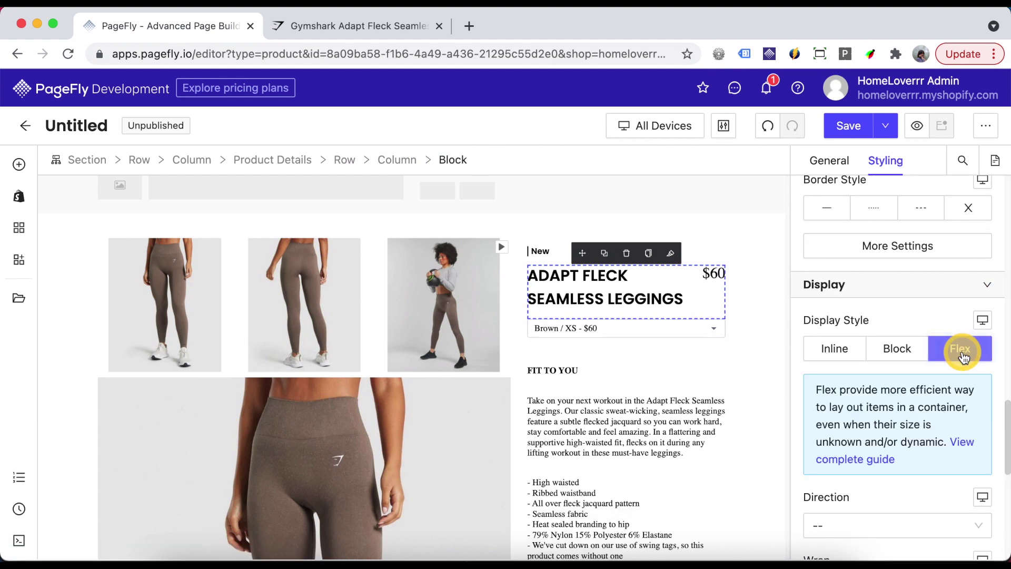
Set the $60 price's font family to Poppins
click(713, 272)
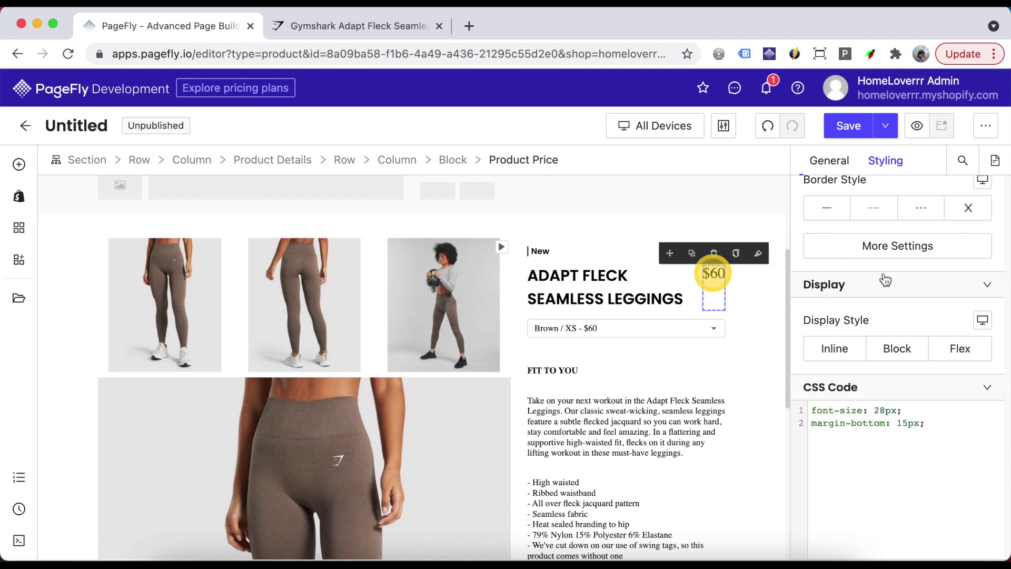
scroll(884, 279, up, 6)
scroll(883, 276, up, 4)
scroll(882, 274, down, 2)
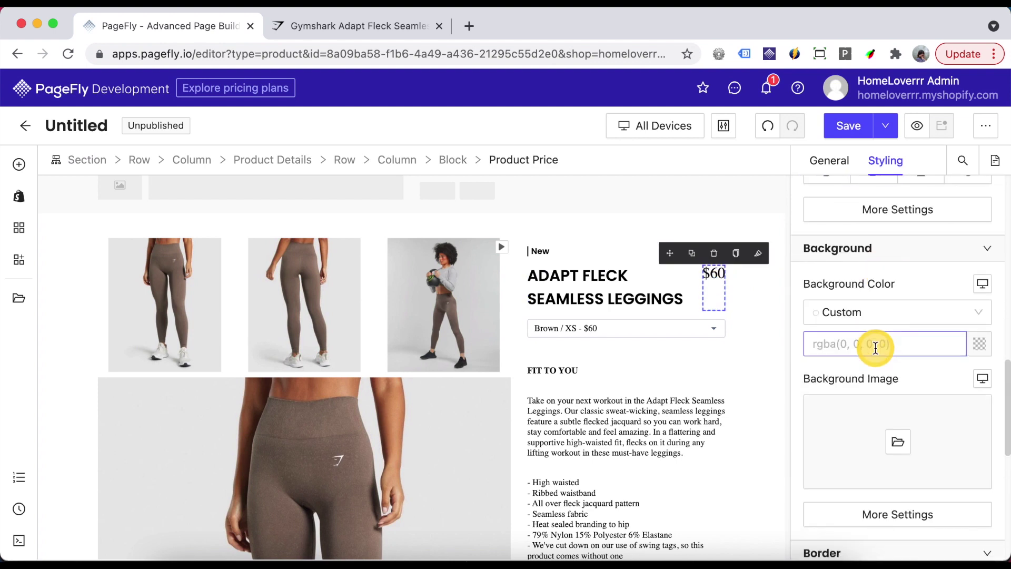
scroll(875, 346, up, 7)
click(857, 372)
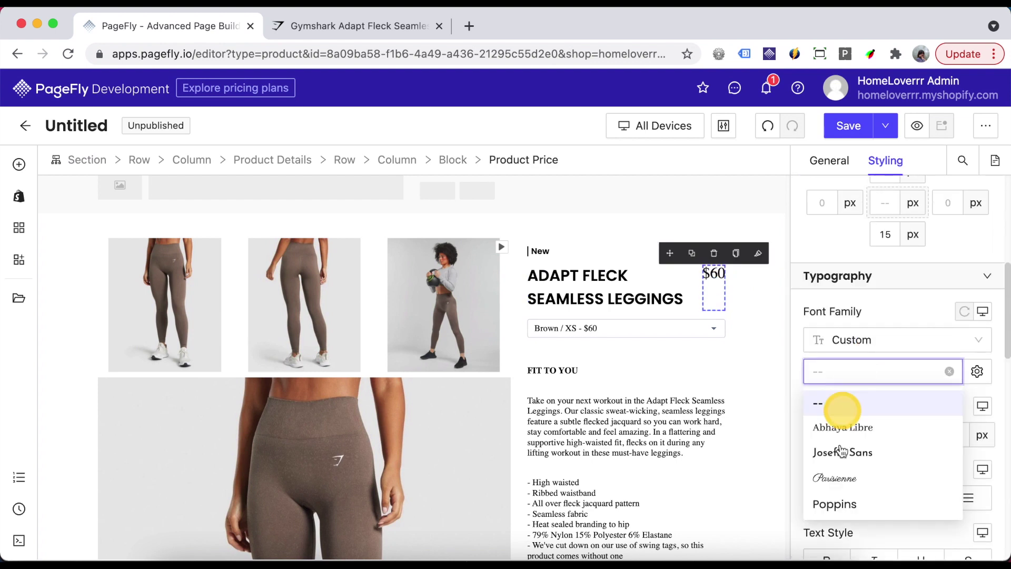
click(846, 511)
Set the font size of both the product title and the $60 price to 20 px
click(626, 280)
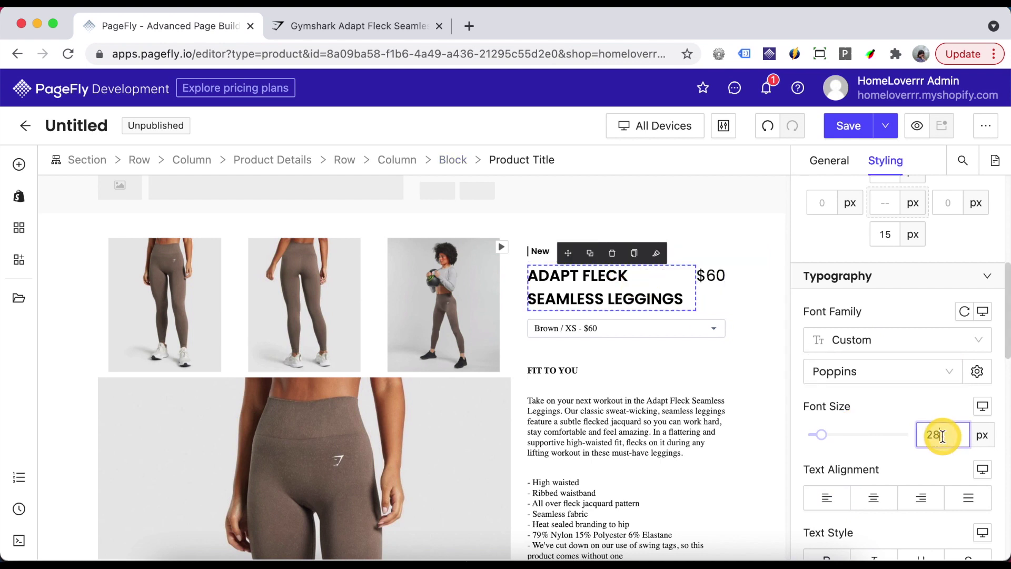
text(20)
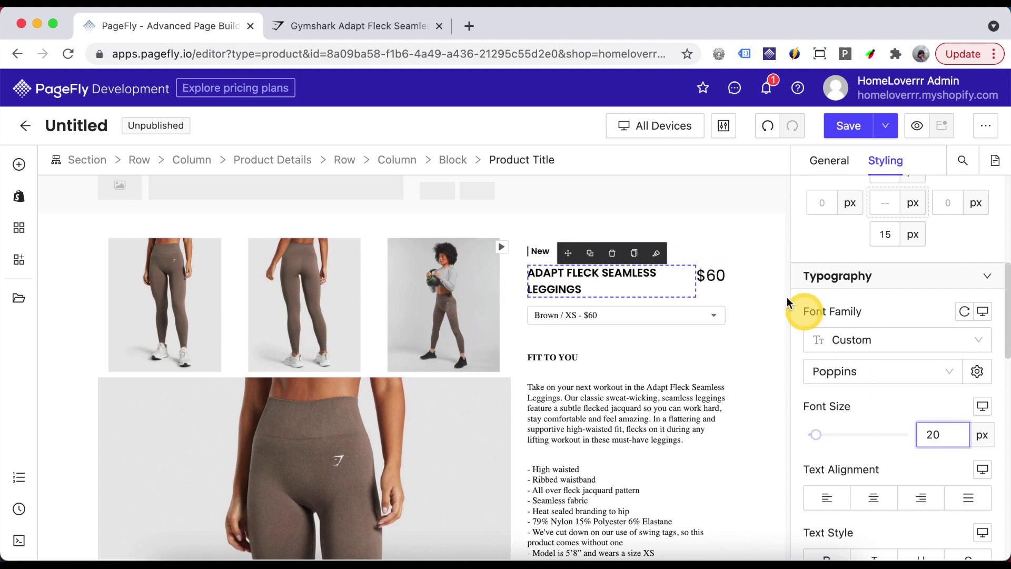
click(732, 284)
click(939, 441)
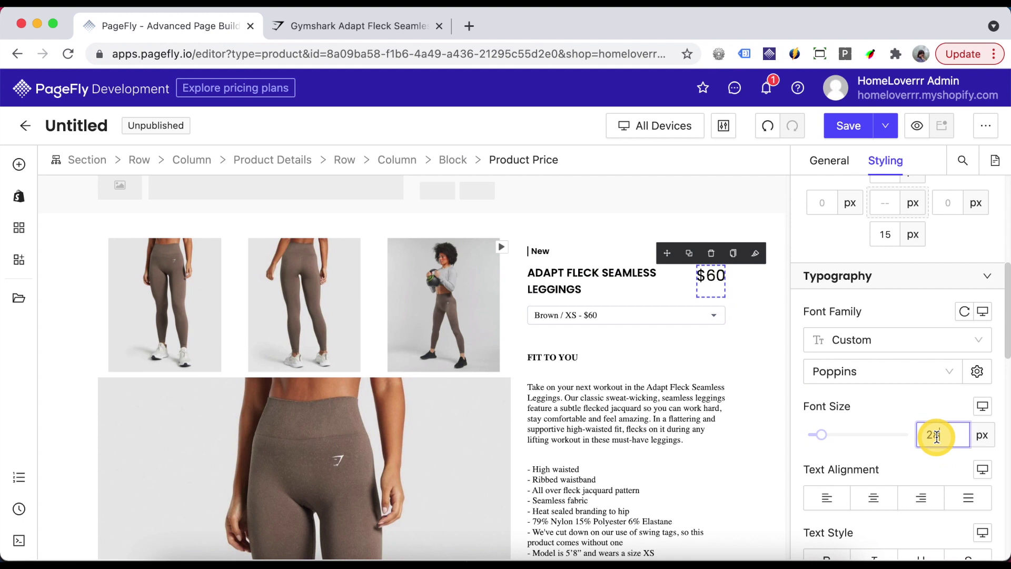
key(BackSpace)
text(0)
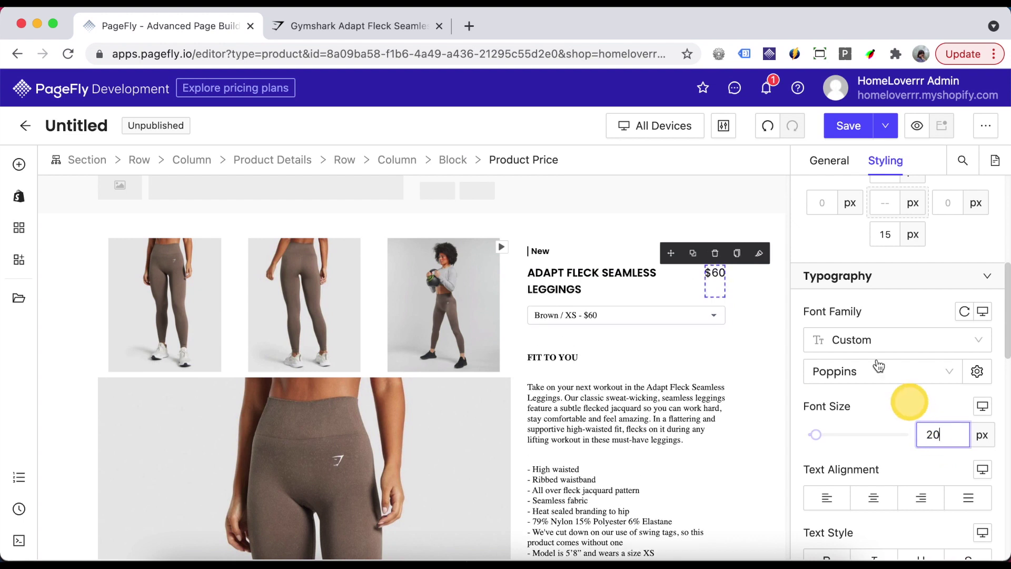
click(905, 297)
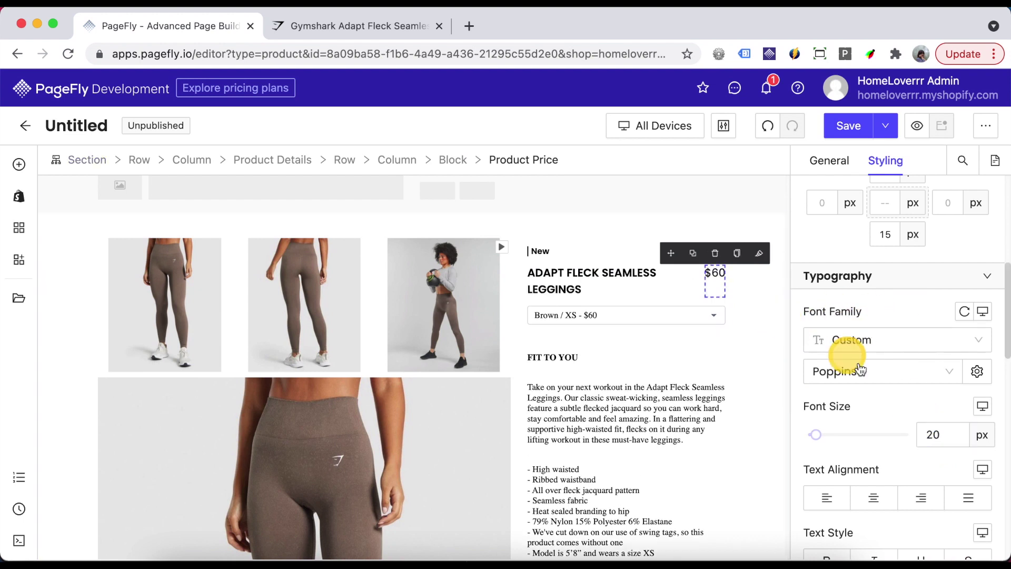
Give the product title a 16 px bottom margin, comparing against the Gymshark page
key(ctrl+Tab)
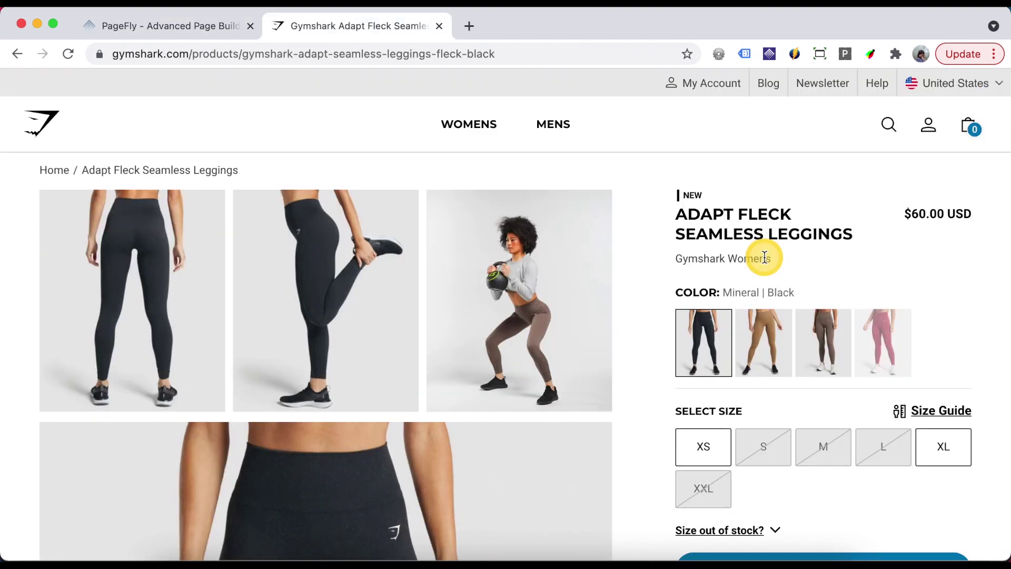
key(ctrl+shift+Tab)
click(565, 285)
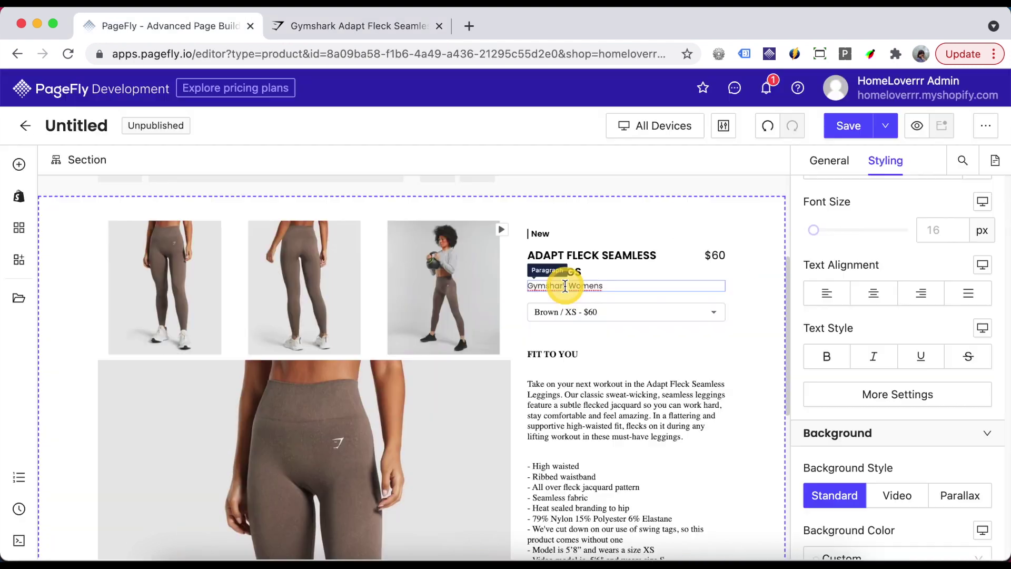
click(592, 273)
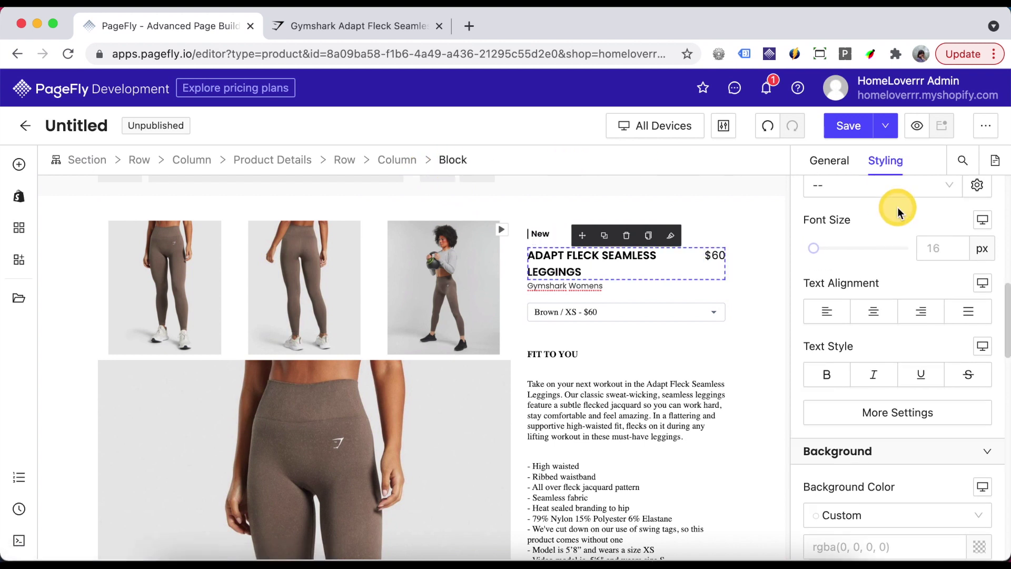
scroll(897, 210, up, 4)
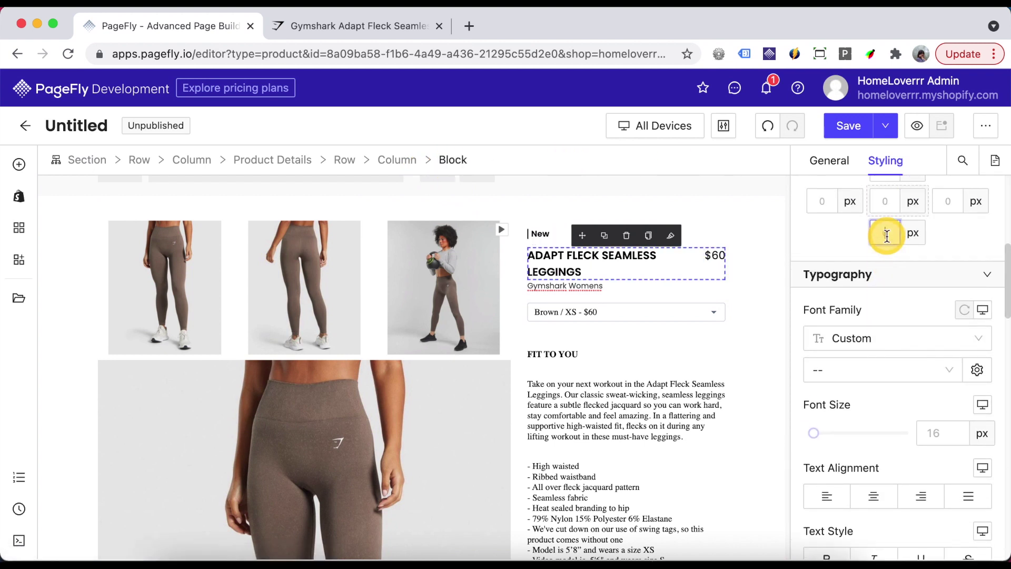
text(16)
click(757, 310)
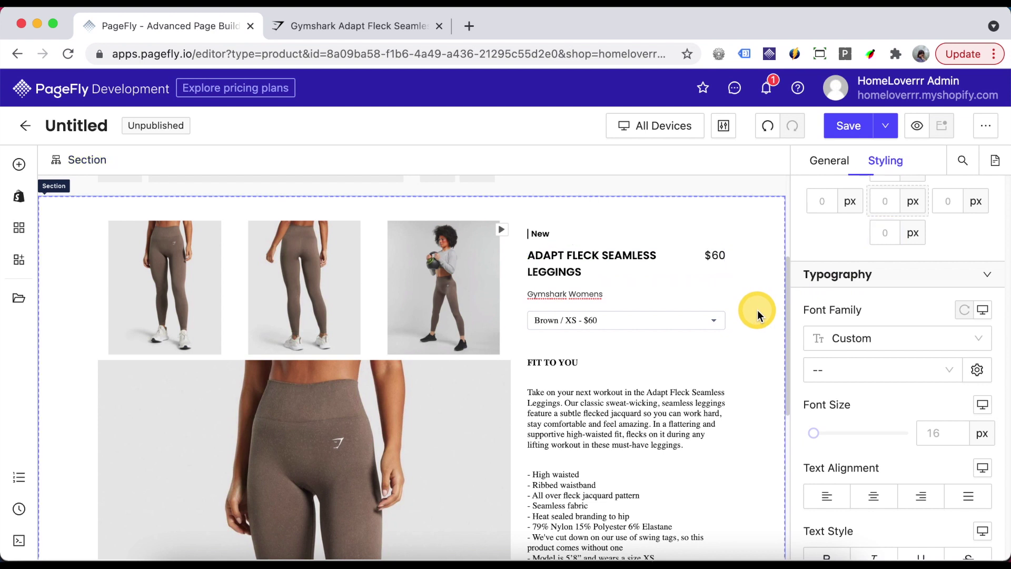
click(361, 23)
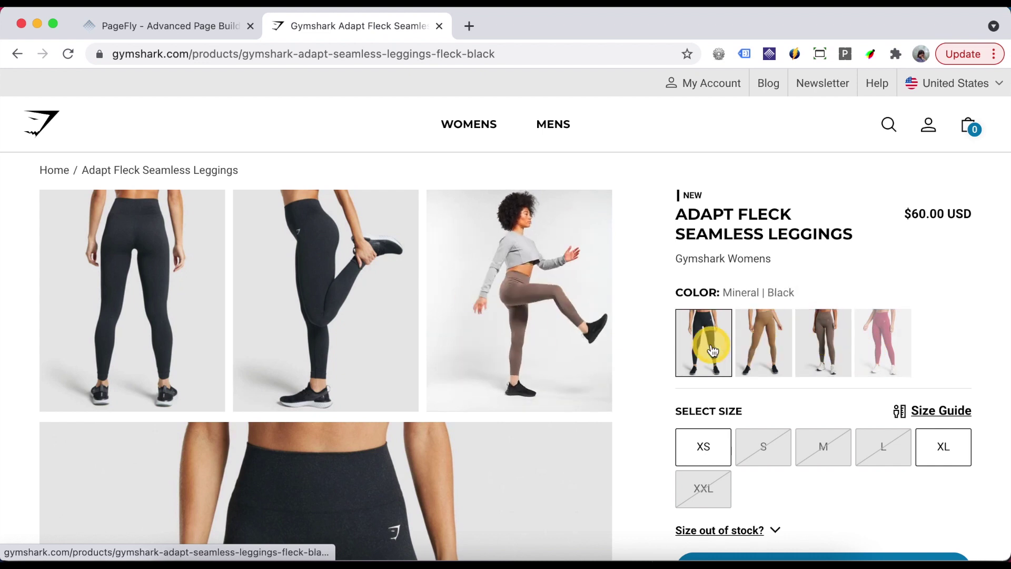
Back in PageFly, drag a new Block in directly under the Gymshark Womens line
click(179, 27)
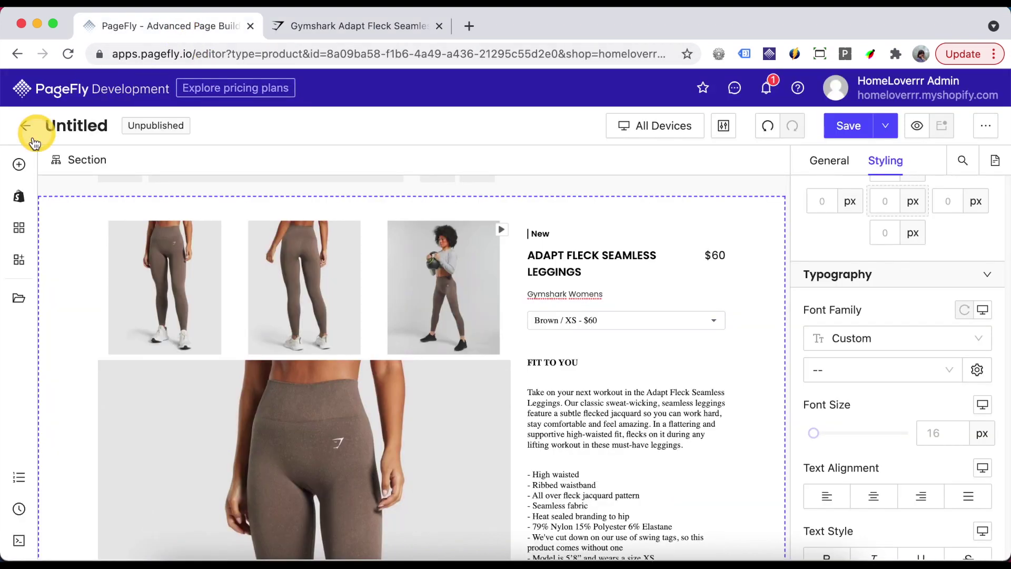
click(20, 165)
mouse_move(167, 255)
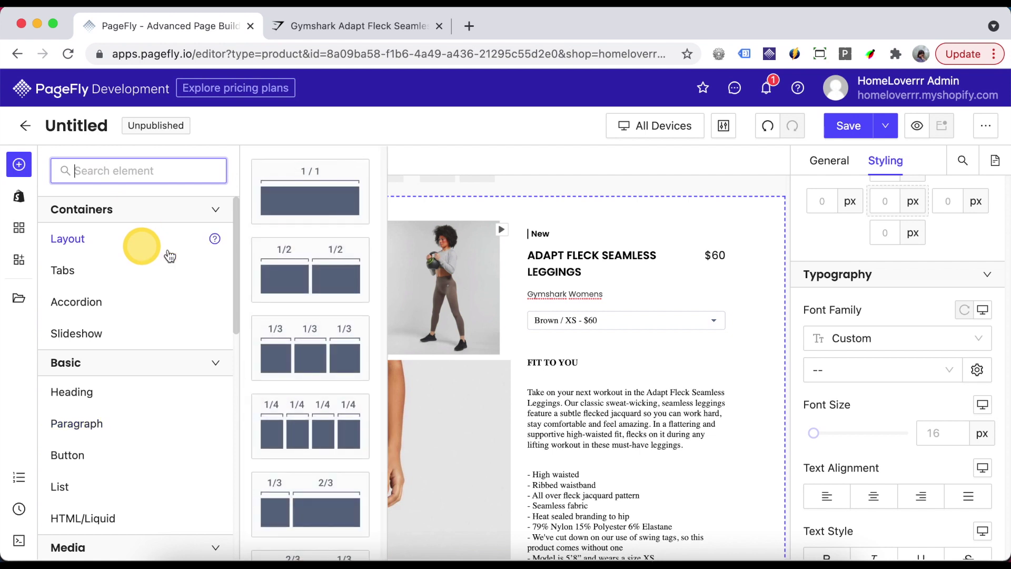
scroll(335, 434, down, 4)
drag(334, 440, 589, 296)
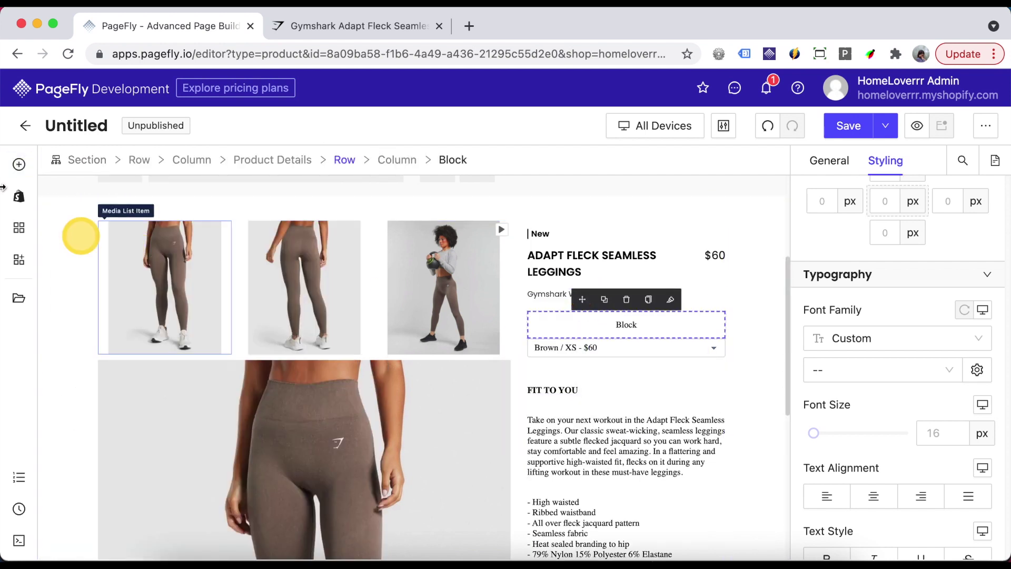
Drop an empty Image element into the new block and show its General settings
click(18, 166)
scroll(86, 435, down, 3)
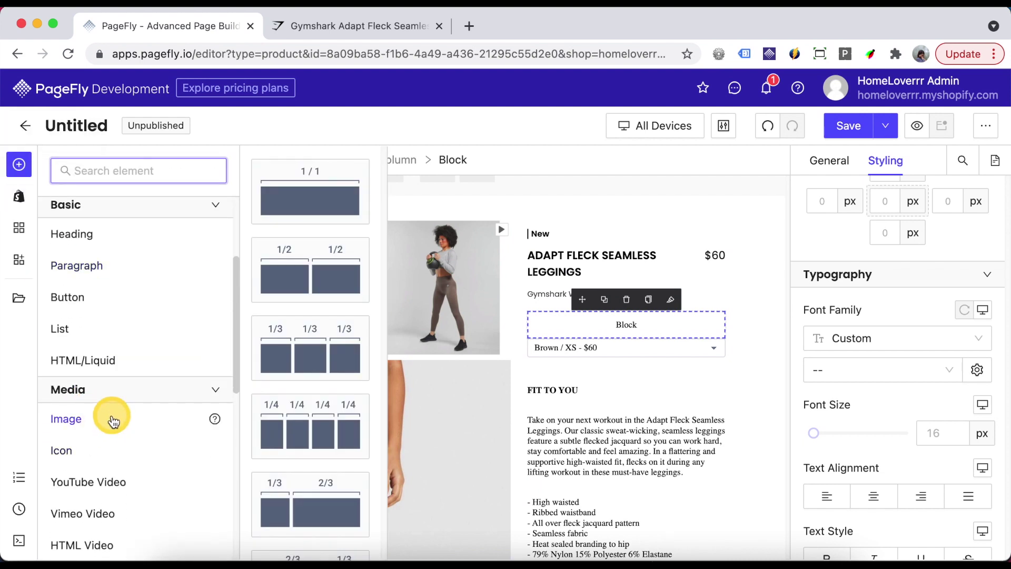
mouse_move(108, 417)
drag(310, 191, 577, 321)
click(829, 161)
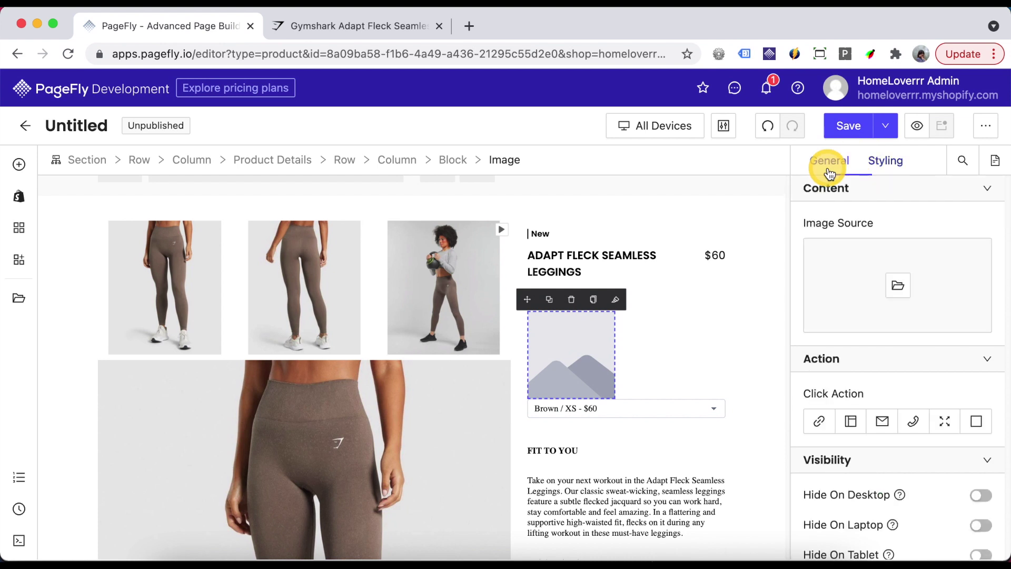
Give the image the brown leggings photo and adjust its width
click(895, 282)
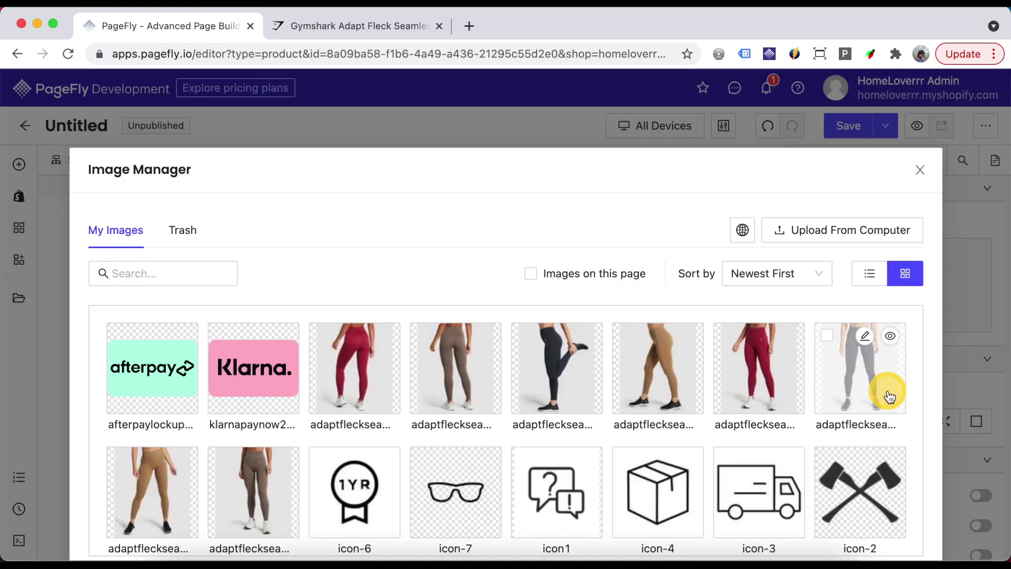
scroll(875, 391, down, 3)
click(253, 416)
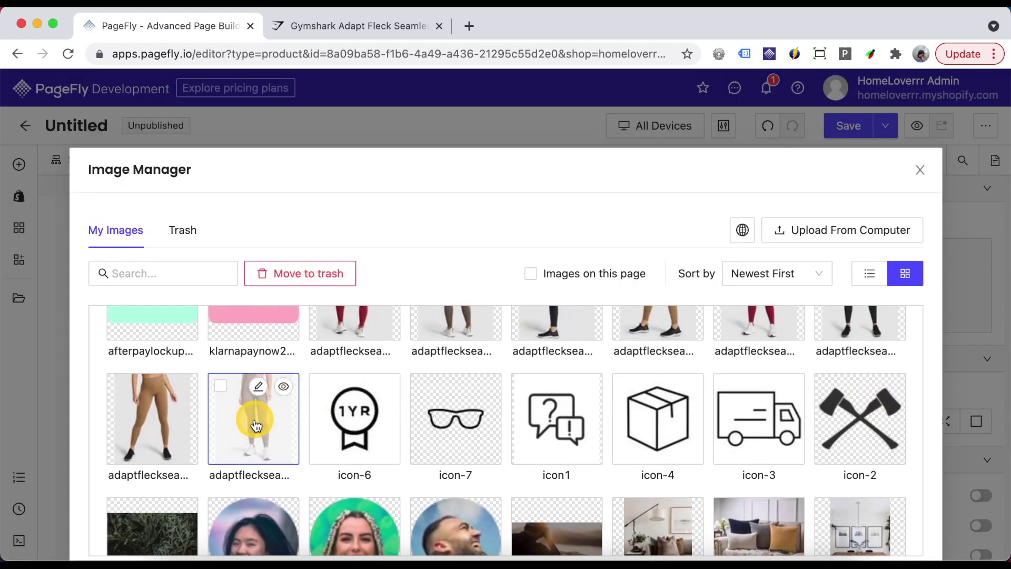
click(900, 520)
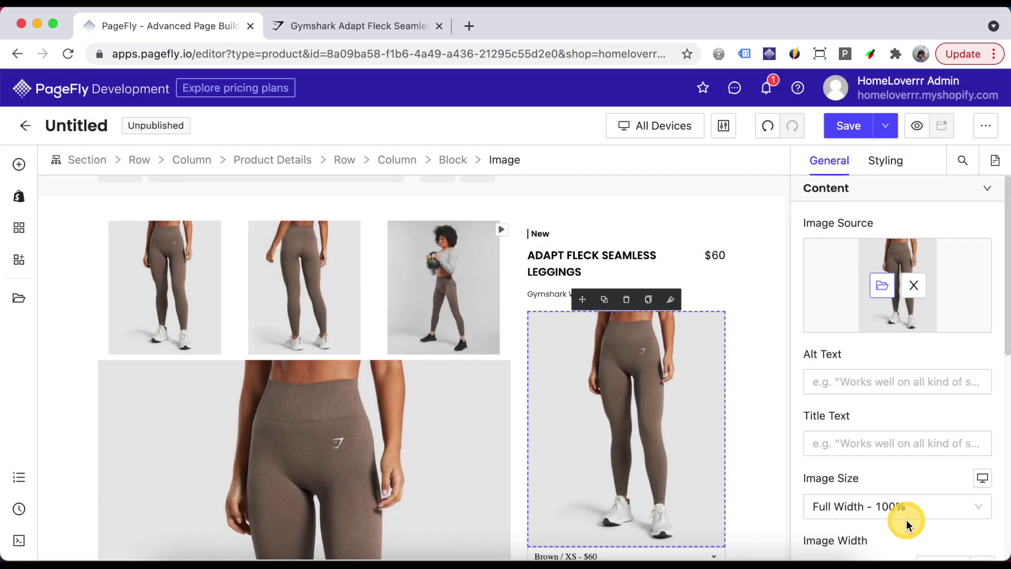
scroll(904, 413, down, 3)
click(938, 388)
text(83)
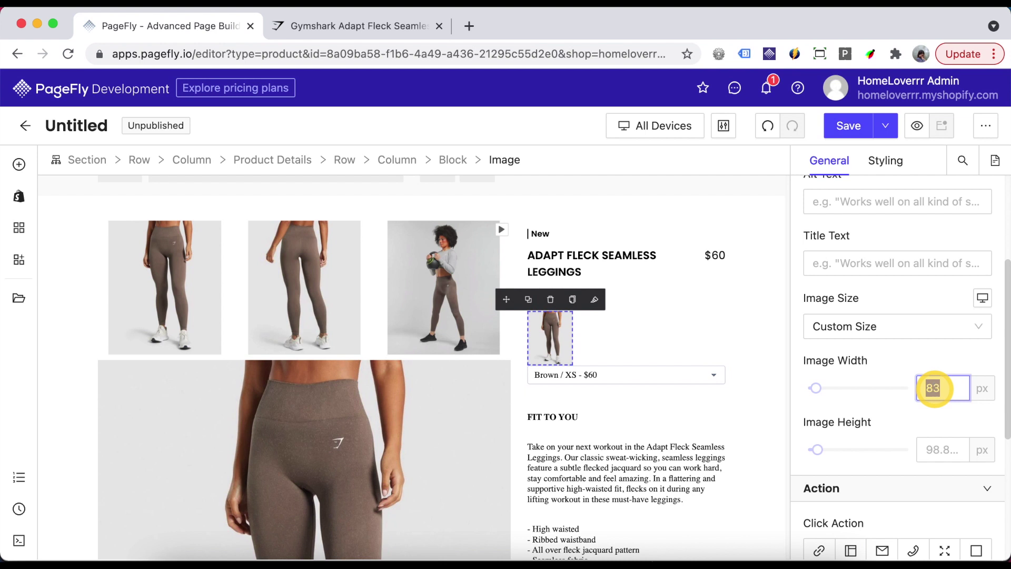
text(90)
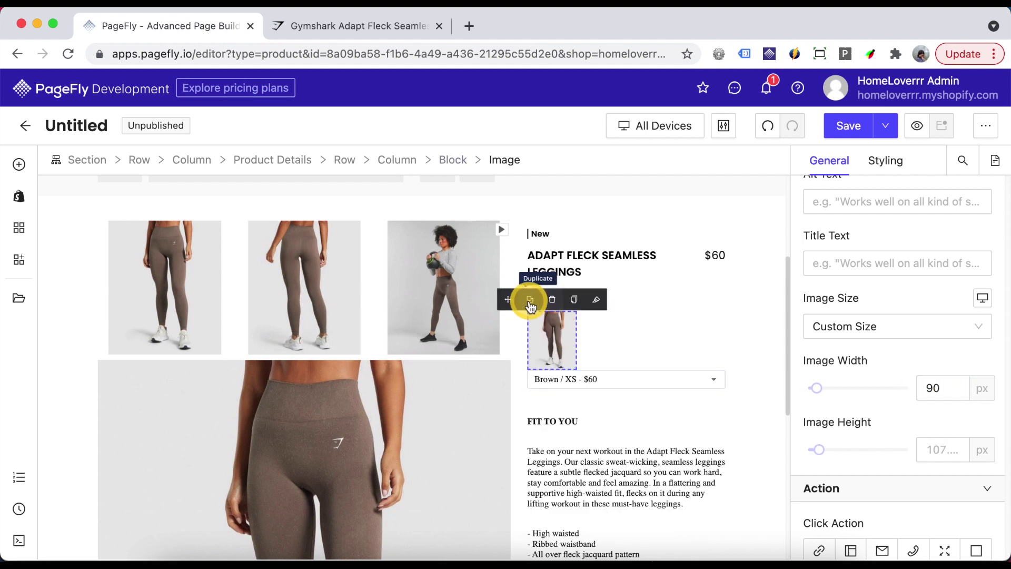
Duplicate the small leggings image so there are four swatch thumbnails
click(530, 300)
click(601, 326)
click(579, 301)
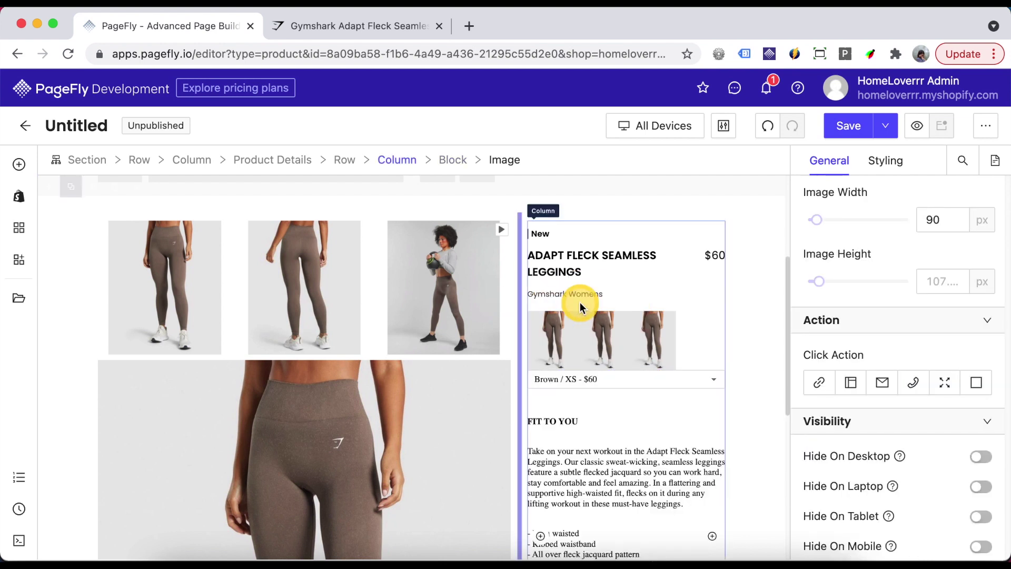
click(630, 300)
Assign the tan leggings photo to the second thumbnail and the black one to the third
click(604, 340)
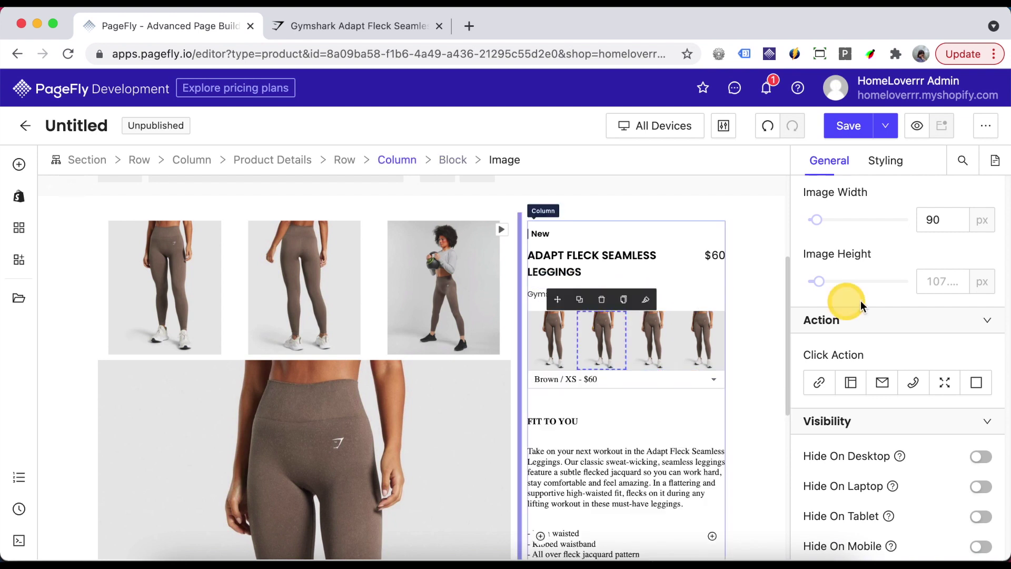
scroll(858, 211, up, 6)
click(883, 287)
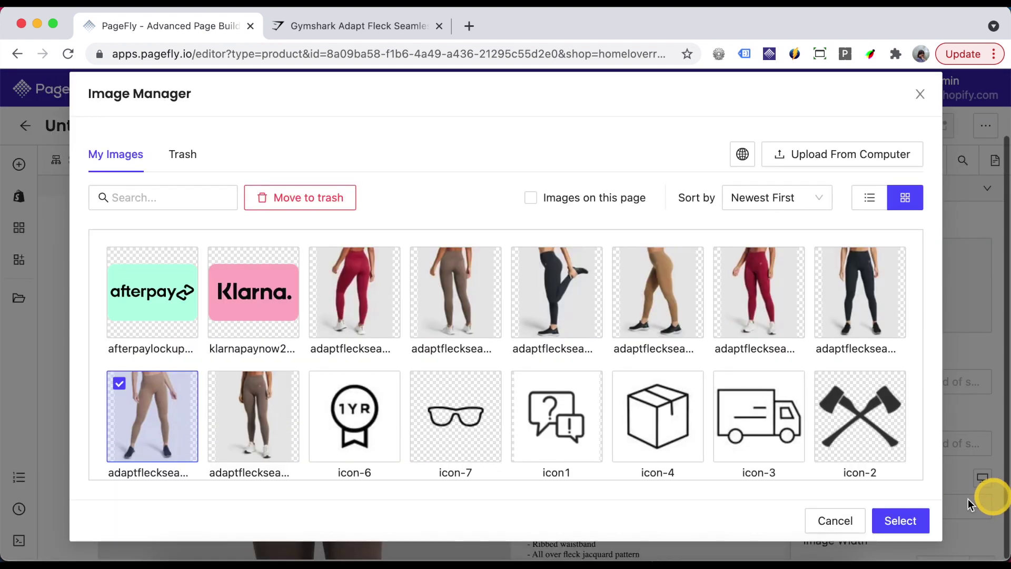
click(898, 519)
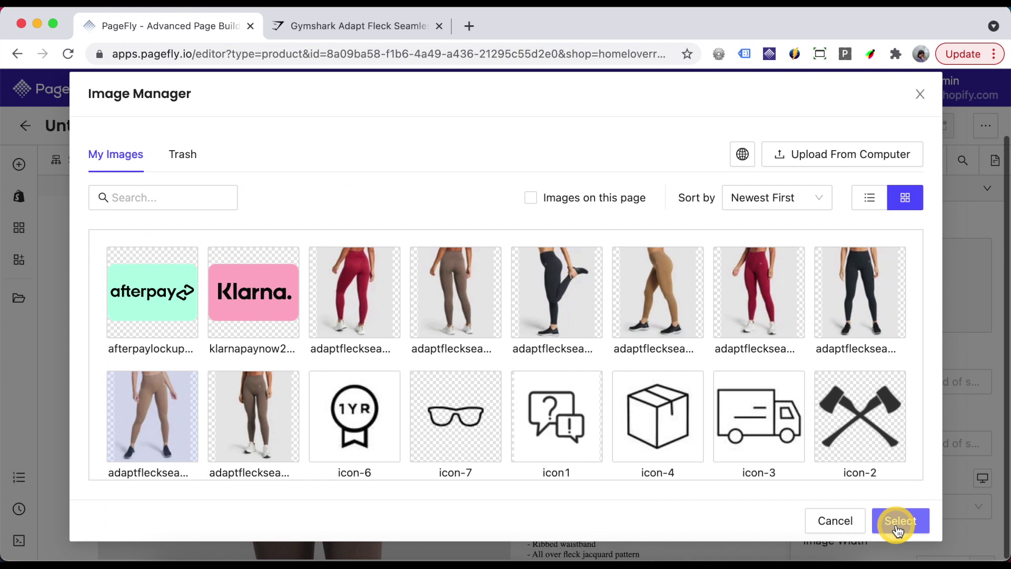
click(652, 333)
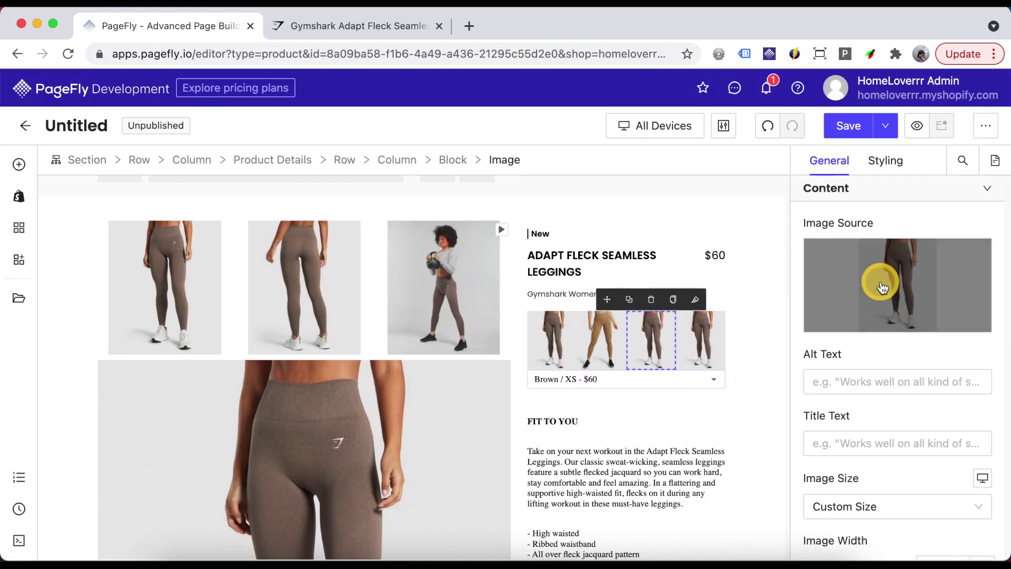
click(881, 287)
click(864, 362)
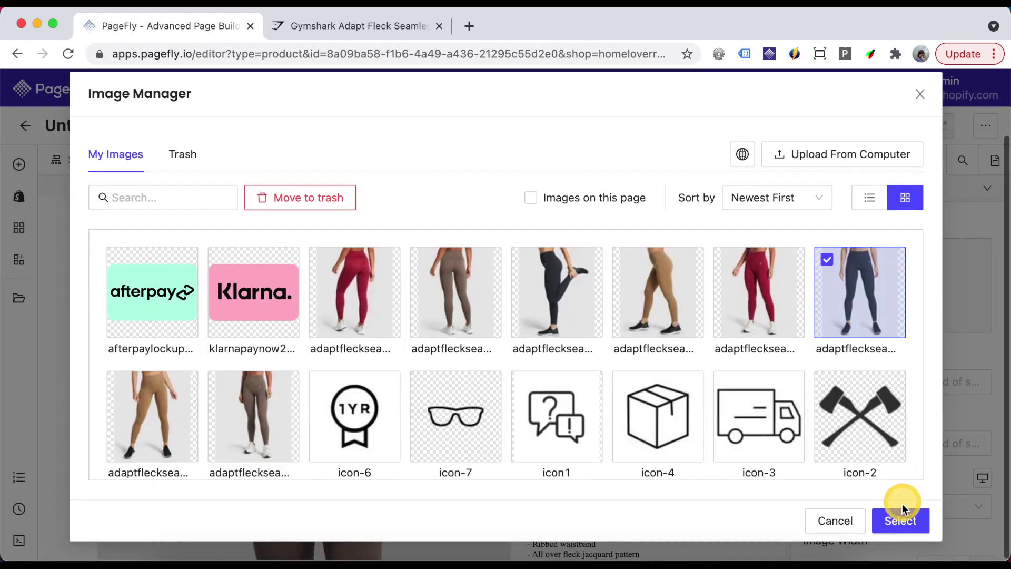
click(899, 517)
Assign the red leggings photo to the fourth swatch thumbnail
click(703, 340)
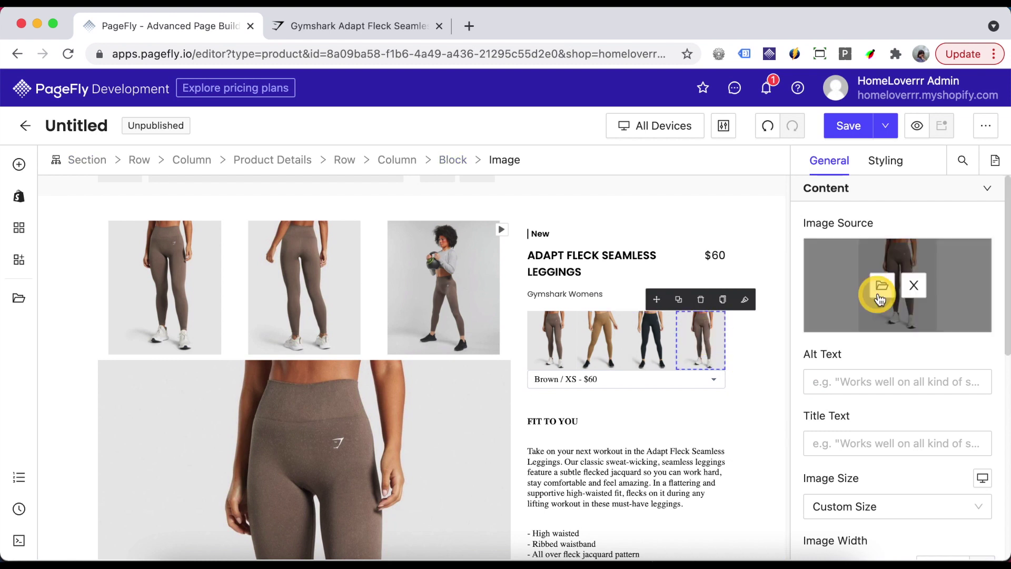
click(881, 287)
click(785, 368)
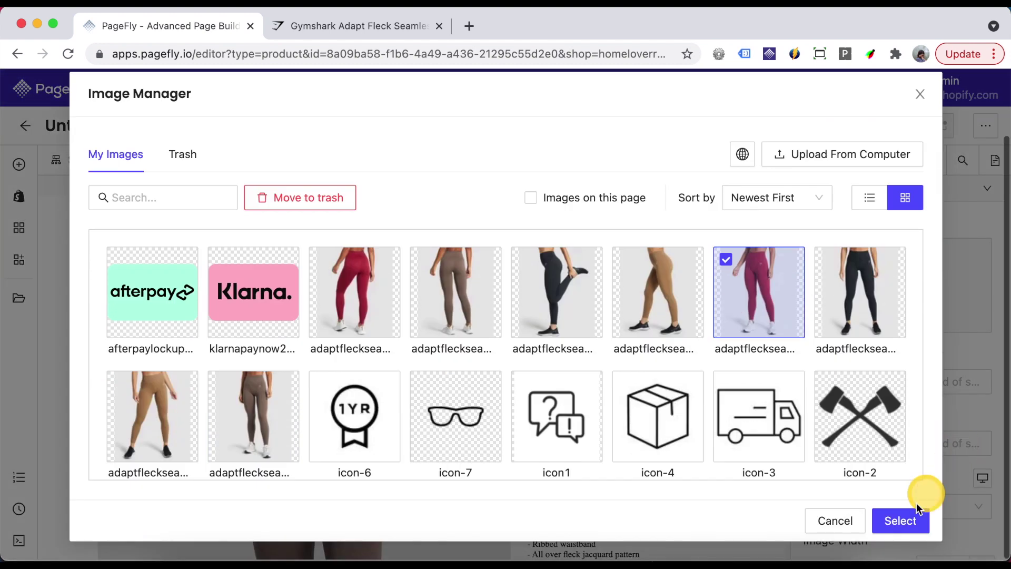
click(900, 518)
Set a 5 px right margin on the swatch thumbnails in Styling
click(551, 342)
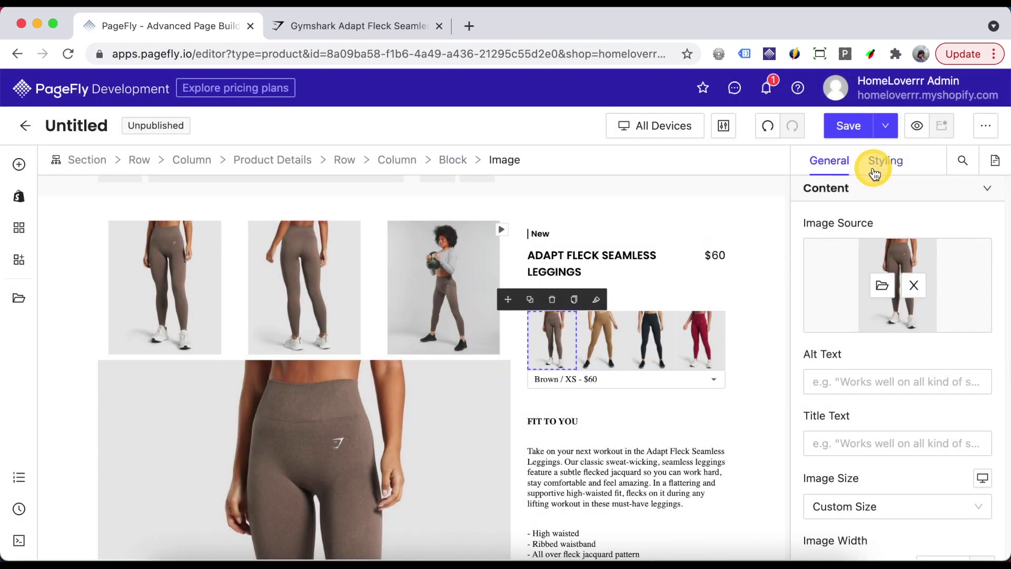
click(885, 161)
scroll(938, 382, down, 5)
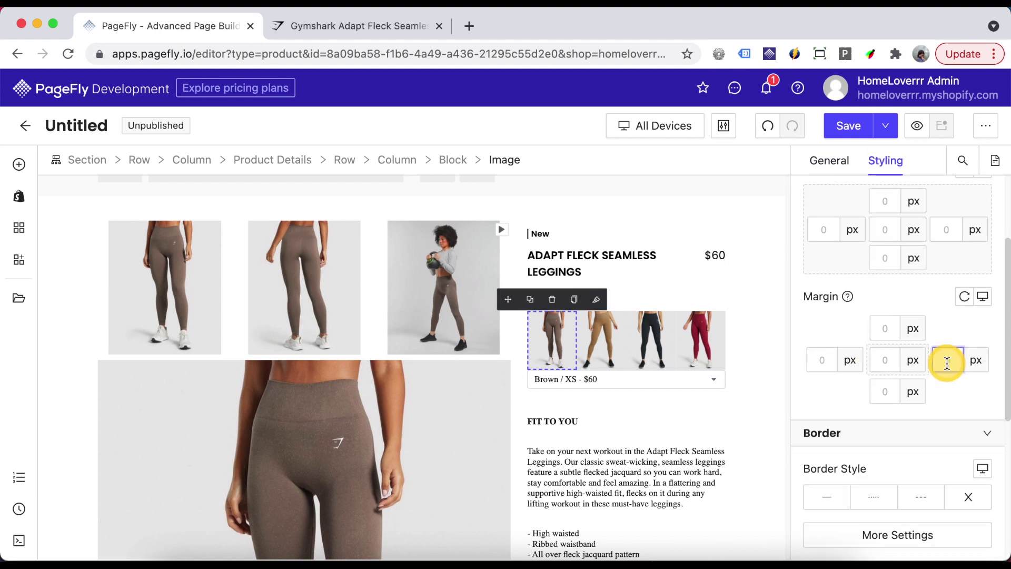
text(5)
click(602, 341)
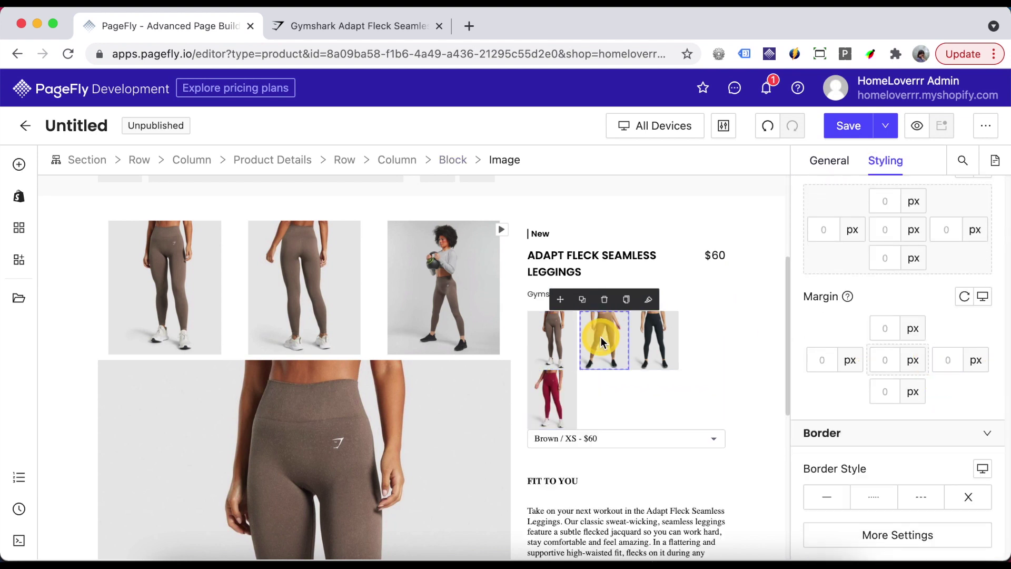
click(653, 340)
click(954, 358)
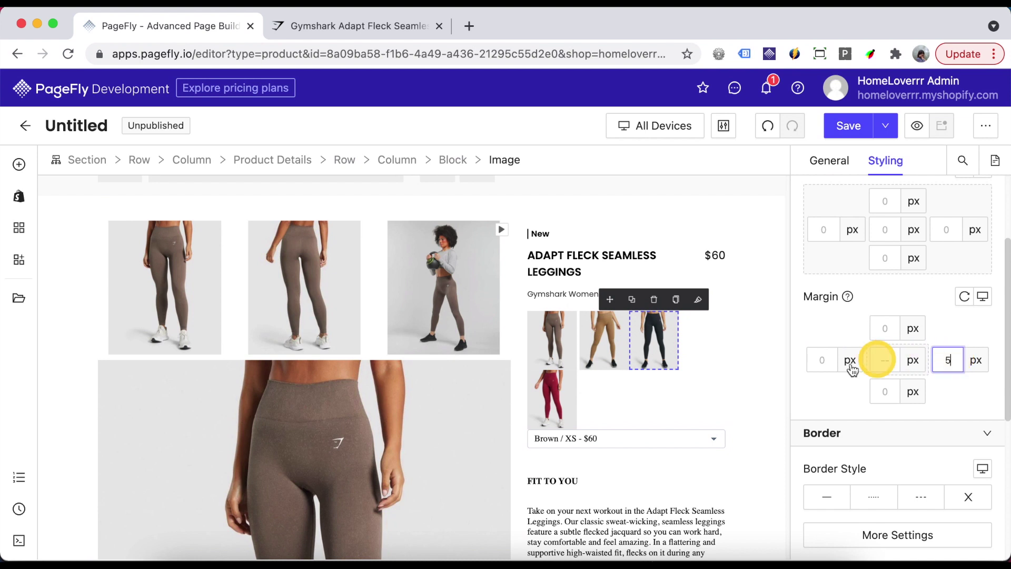
Turn off the section's fixed width and give it 50 px left and right padding
click(763, 363)
click(829, 161)
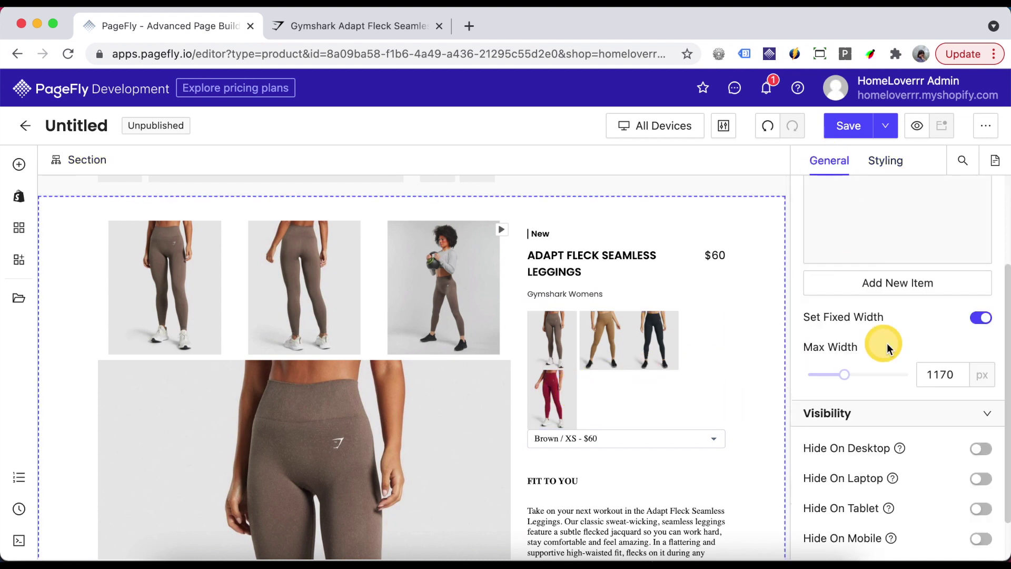
click(978, 318)
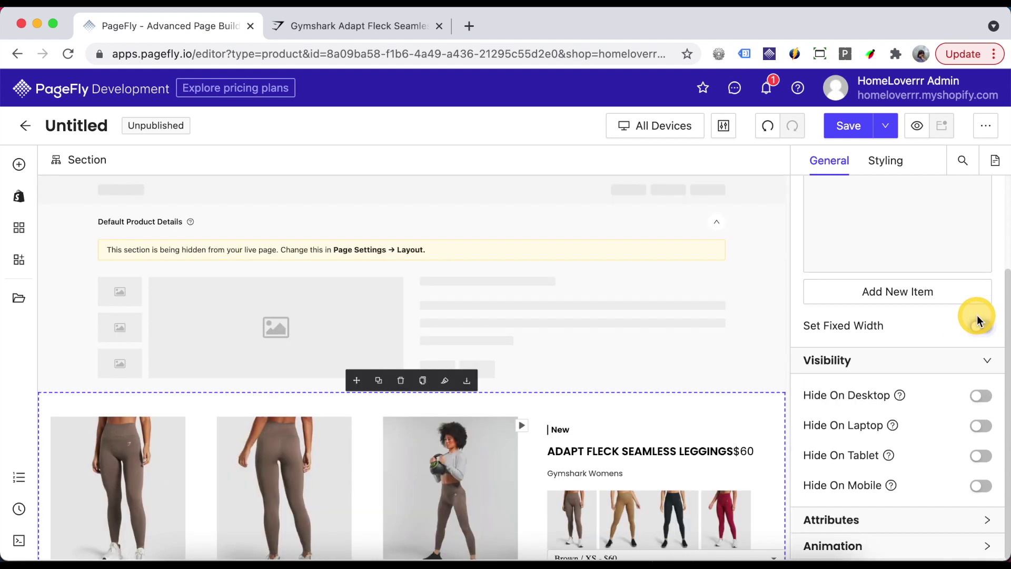
scroll(714, 366, down, 4)
scroll(714, 367, down, 1)
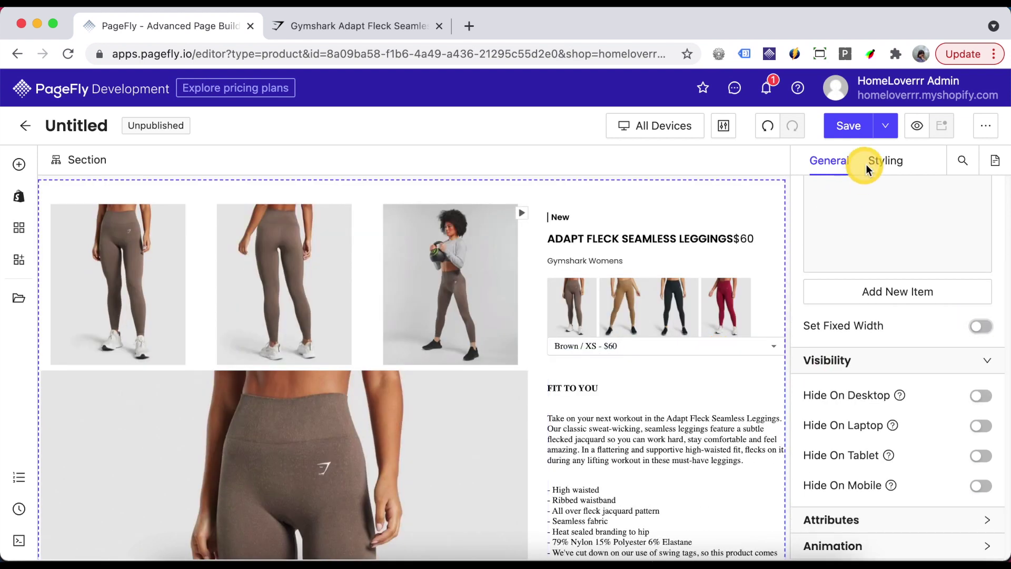
click(883, 163)
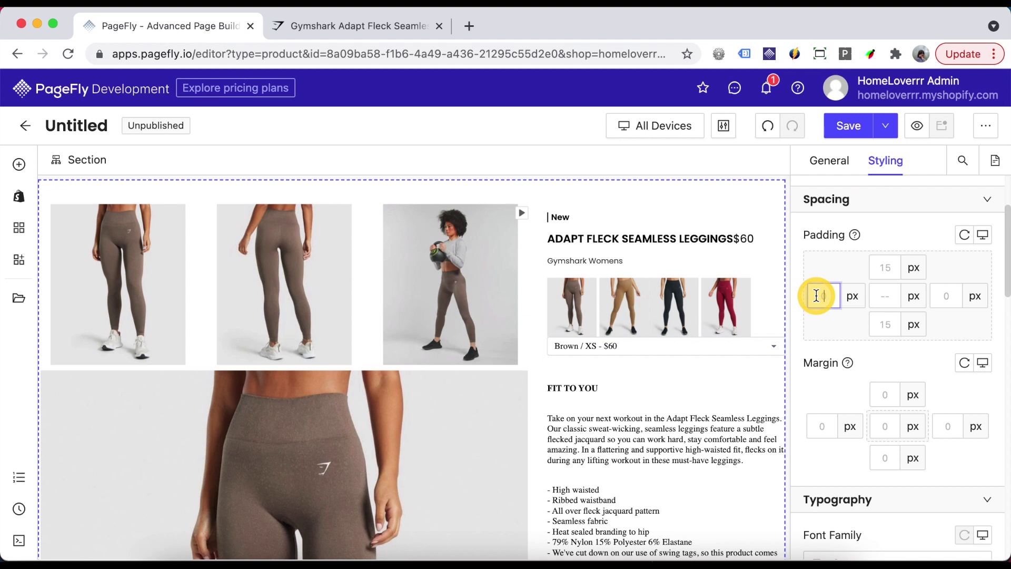
text(50)
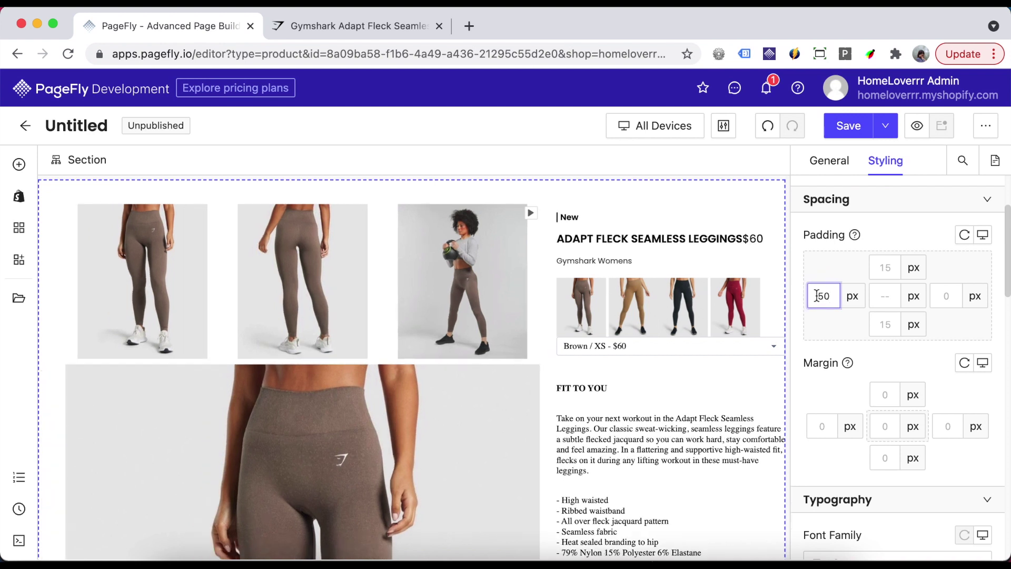
click(948, 295)
text(50)
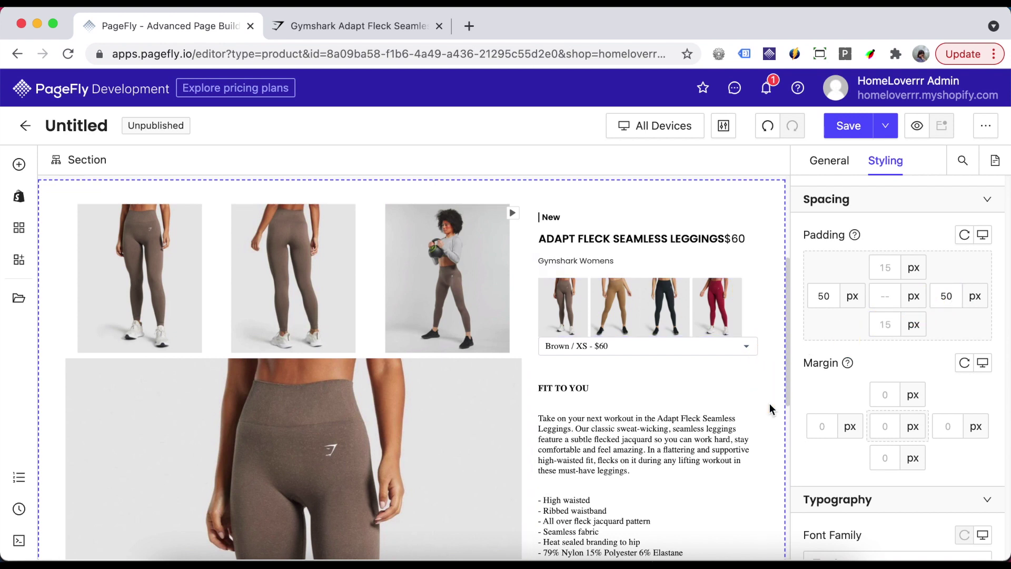
Give the swatch block a 20 px bottom margin and turn off Combined Variants
click(755, 309)
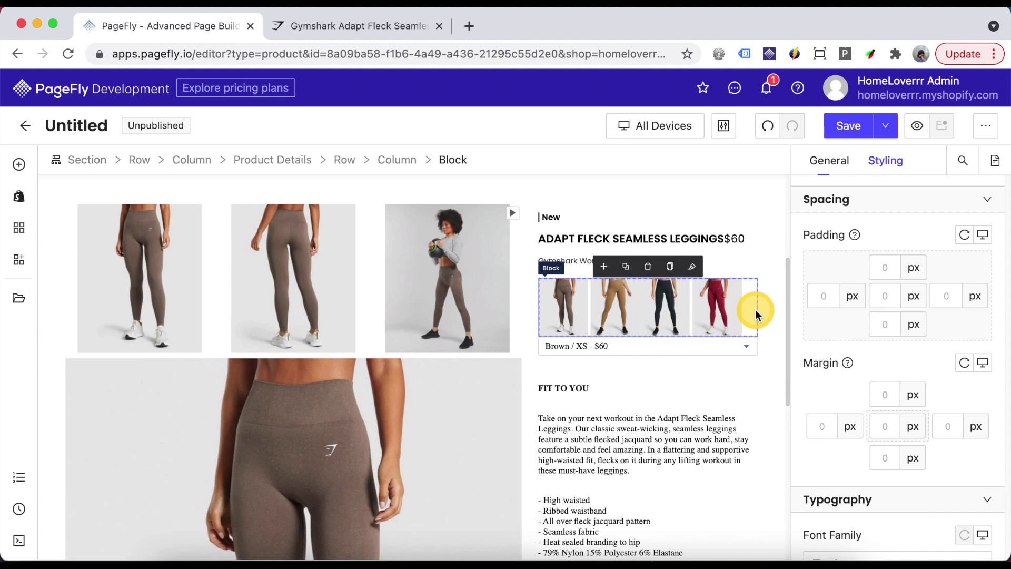
click(881, 461)
text(20)
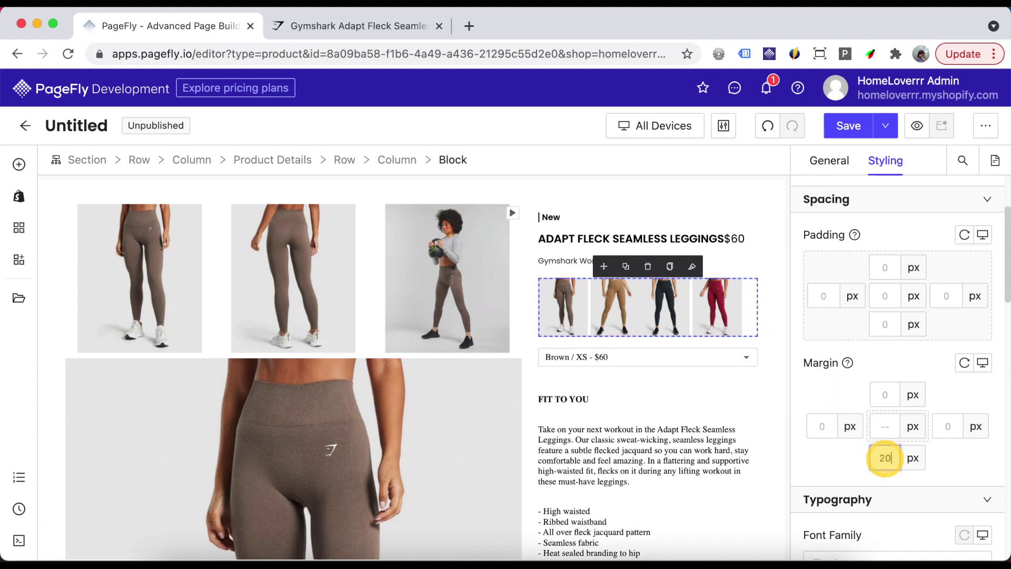
click(692, 356)
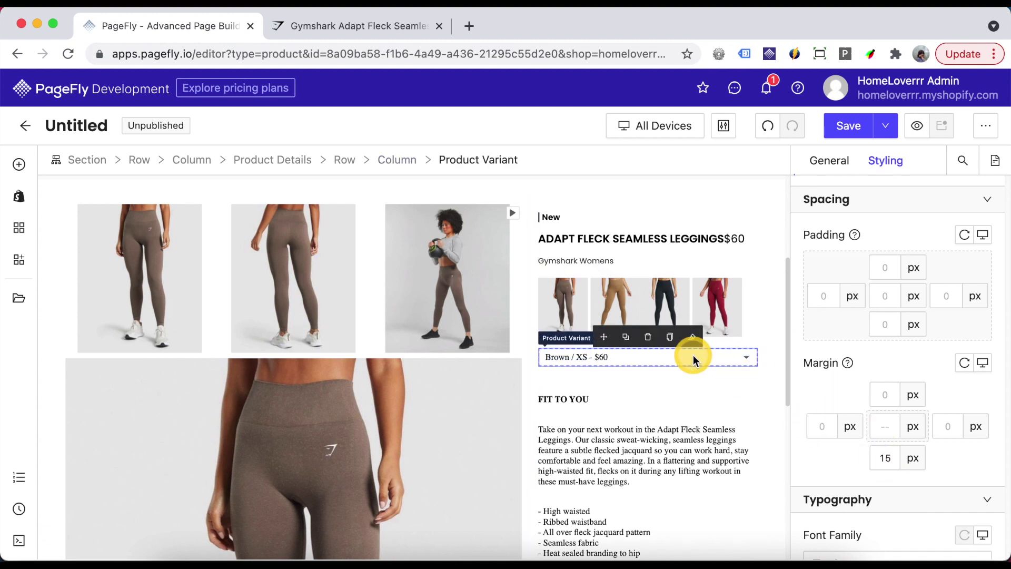
click(826, 167)
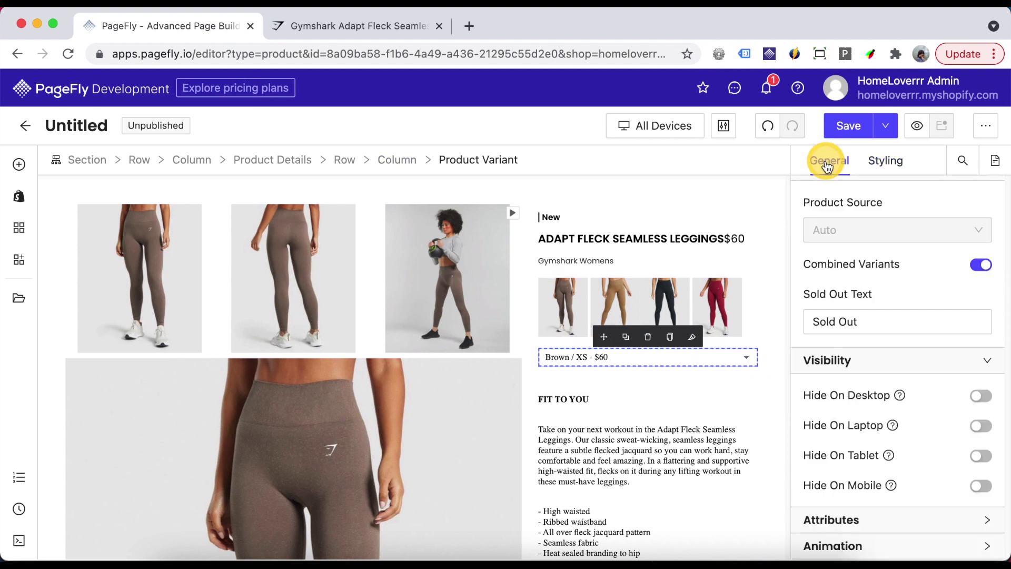
click(978, 269)
scroll(953, 306, down, 1)
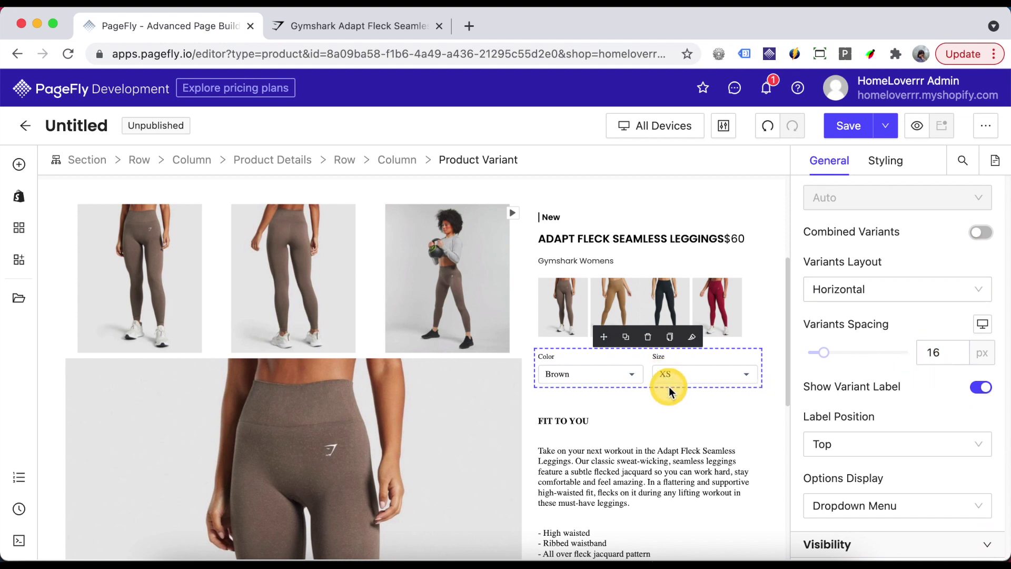
Review the bottoms size guide on the Gymshark leggings page, then close it
click(382, 29)
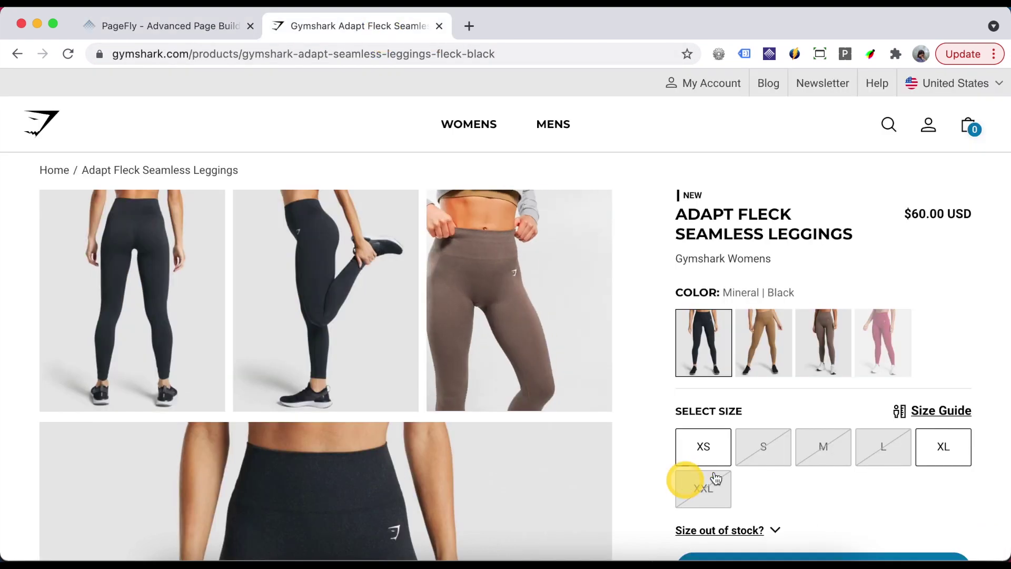
scroll(811, 459, down, 2)
scroll(811, 459, down, 1)
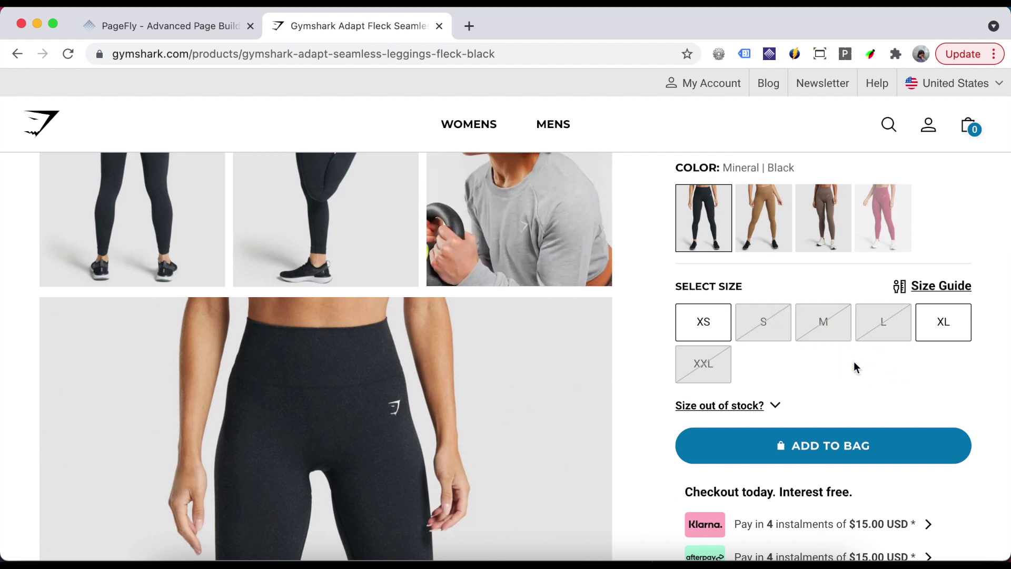
click(926, 284)
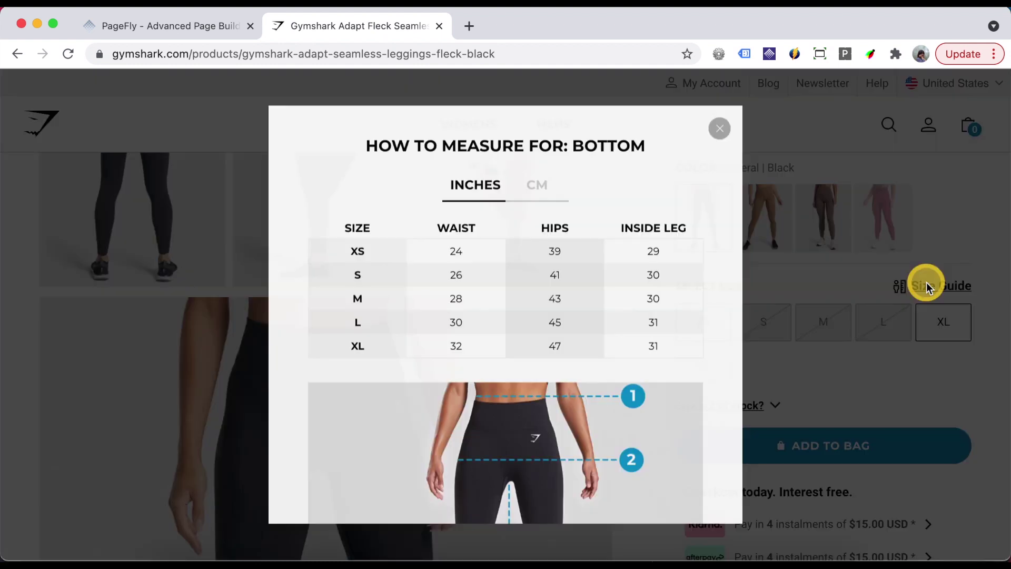
scroll(611, 313, down, 7)
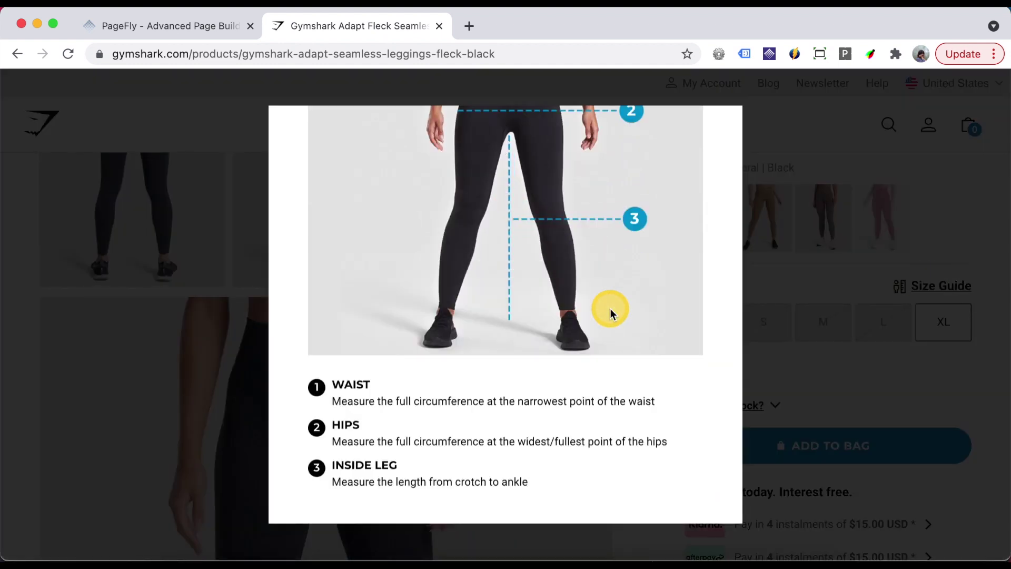
scroll(611, 314, up, 5)
scroll(611, 313, up, 2)
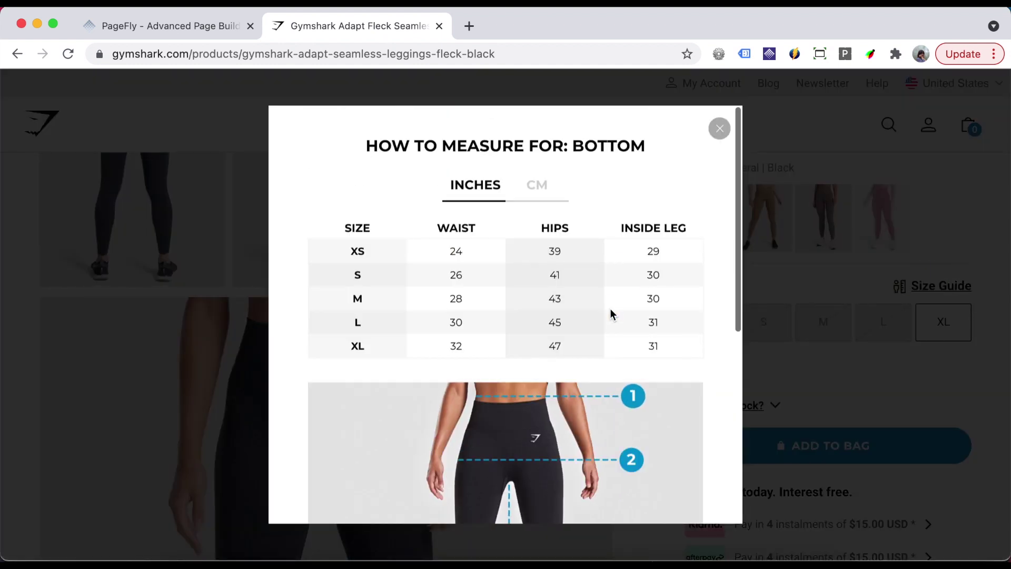
click(720, 128)
Search 'kiw', place Kiwi Size Chart & Recommender below the variants, and set Button Modal display
click(180, 24)
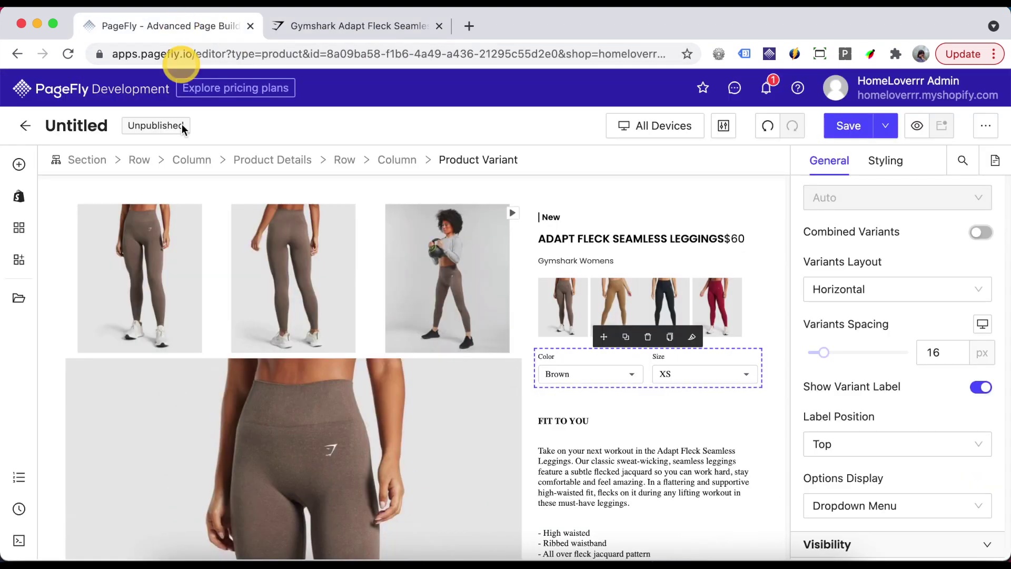
click(17, 230)
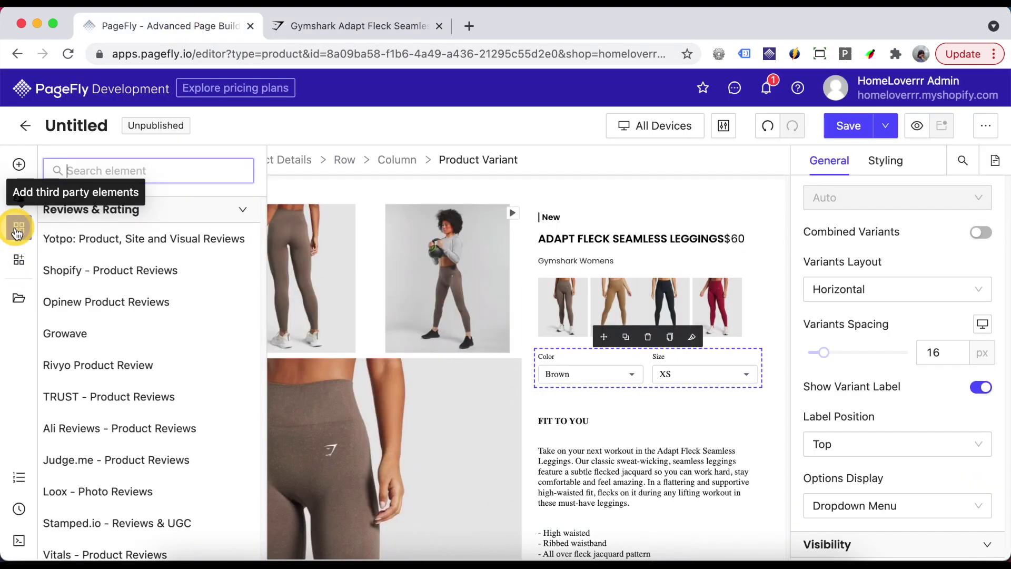
text(kiwe)
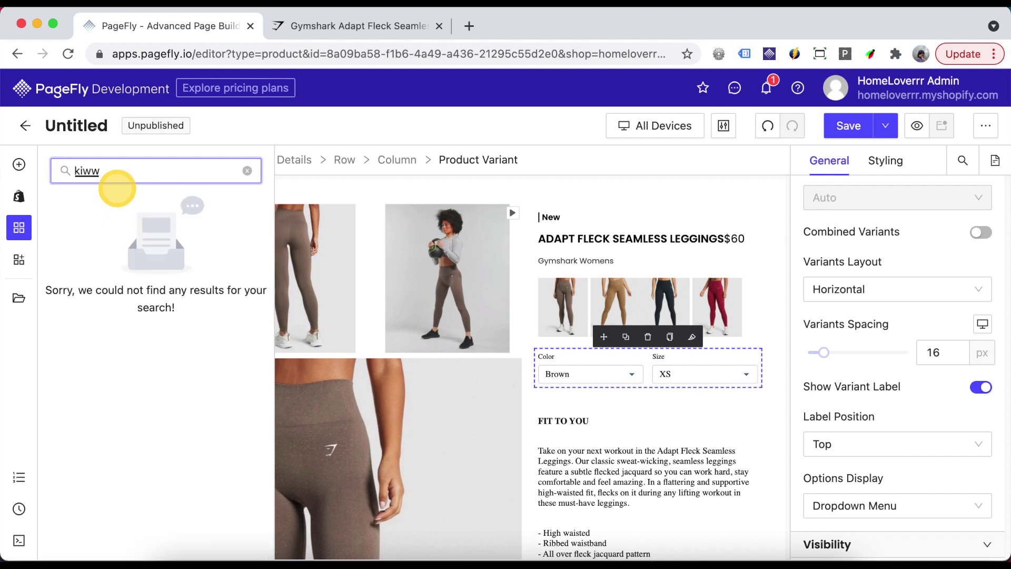
key(BackSpace)
drag(117, 243, 581, 375)
click(884, 414)
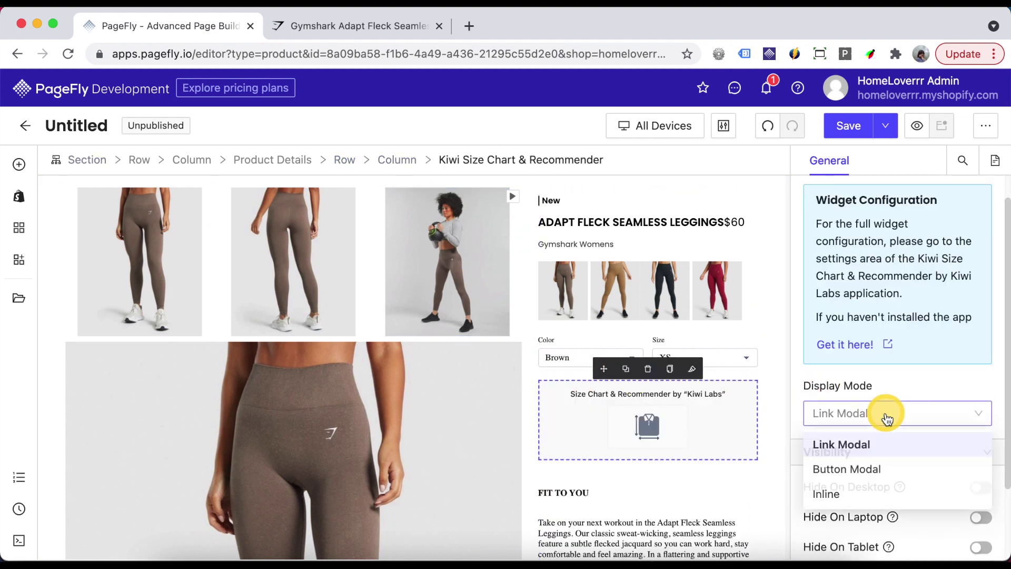
click(877, 468)
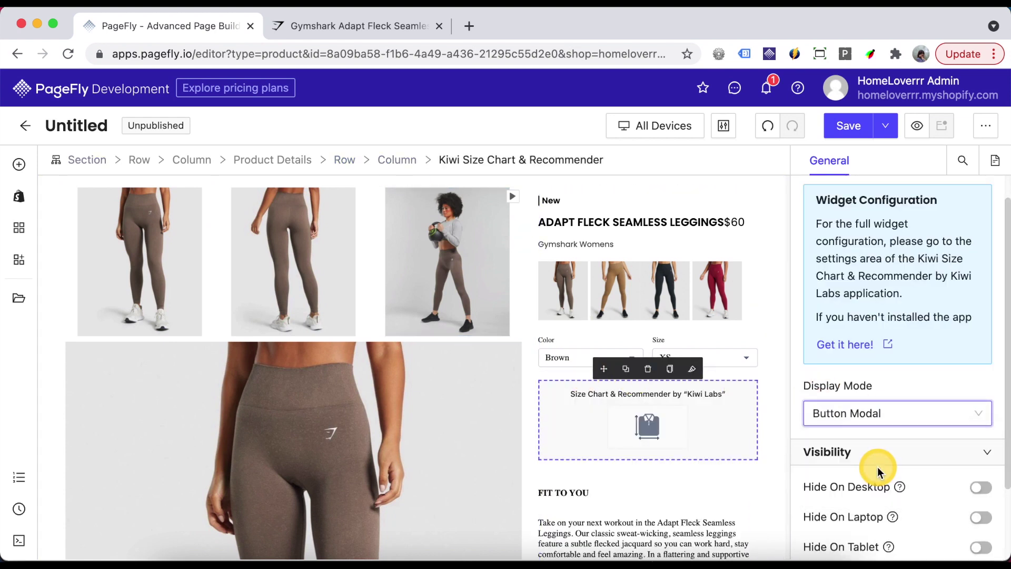
scroll(753, 492, down, 1)
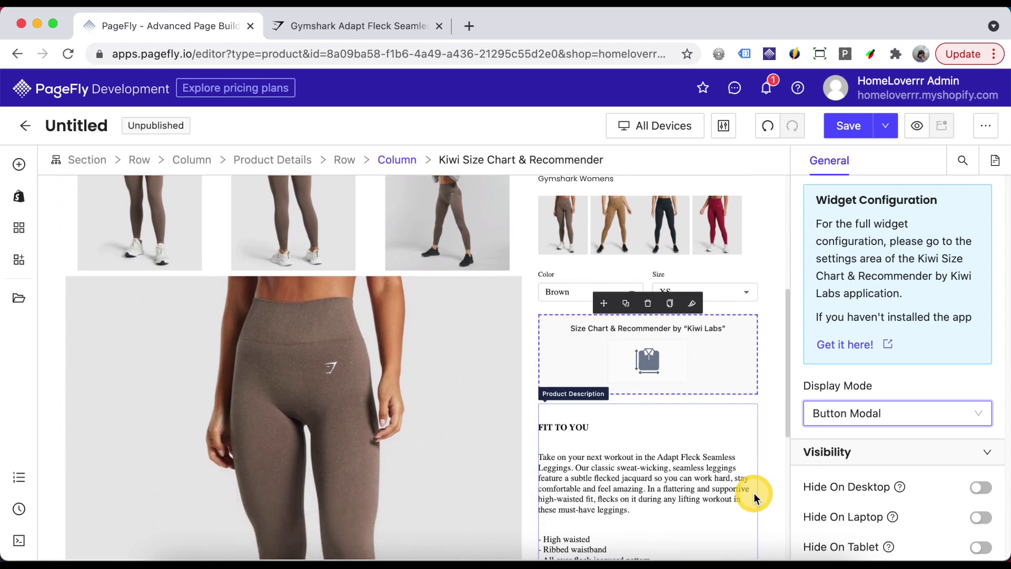
scroll(754, 491, down, 1)
Delete the product description and the quantity selector
click(684, 444)
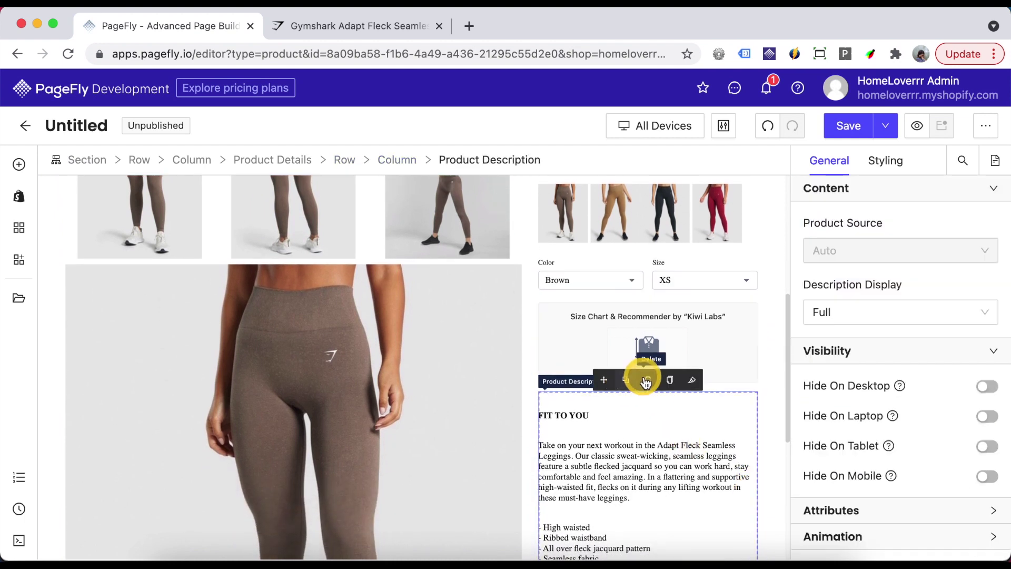
click(647, 380)
click(587, 393)
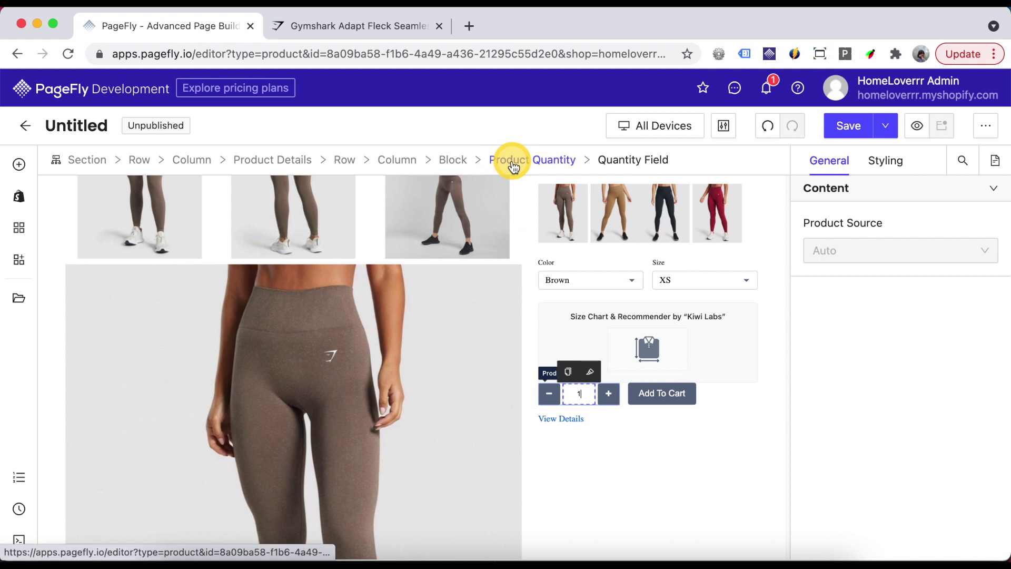
click(513, 160)
click(581, 374)
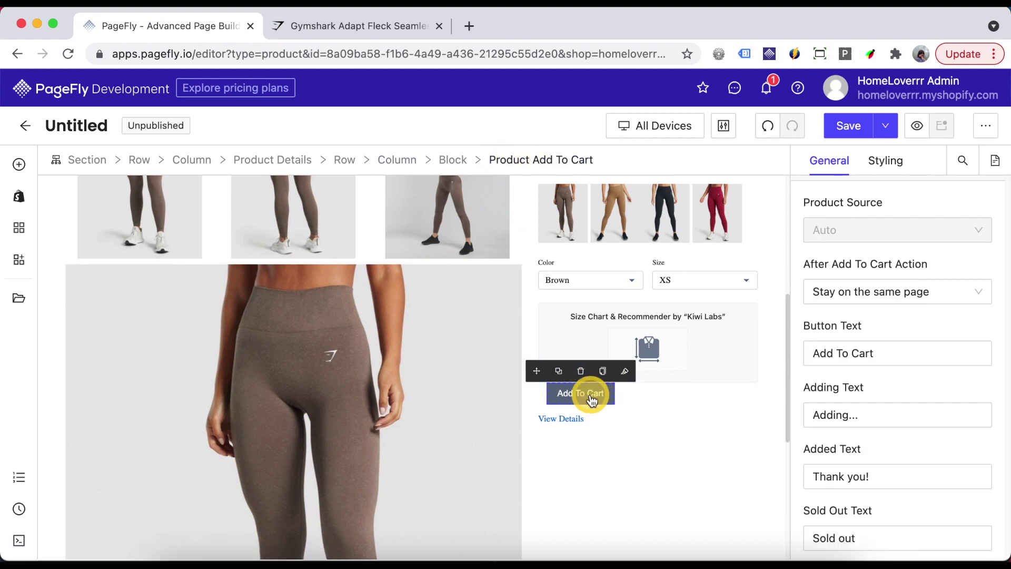
Move Add To Cart down, then delete the View Details link and the leftover empty block
drag(541, 374, 587, 422)
click(564, 430)
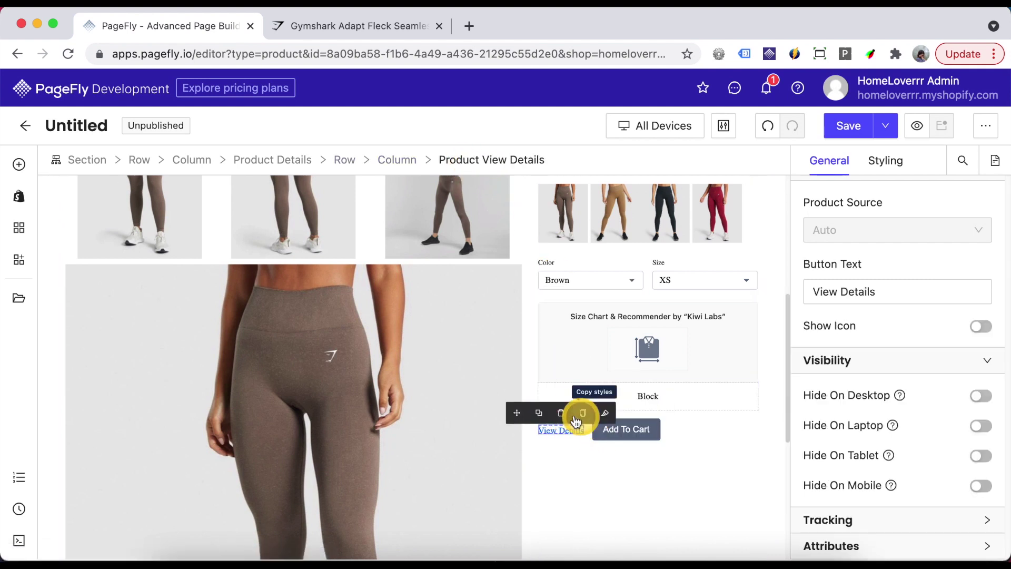
key(Delete)
click(636, 398)
click(646, 375)
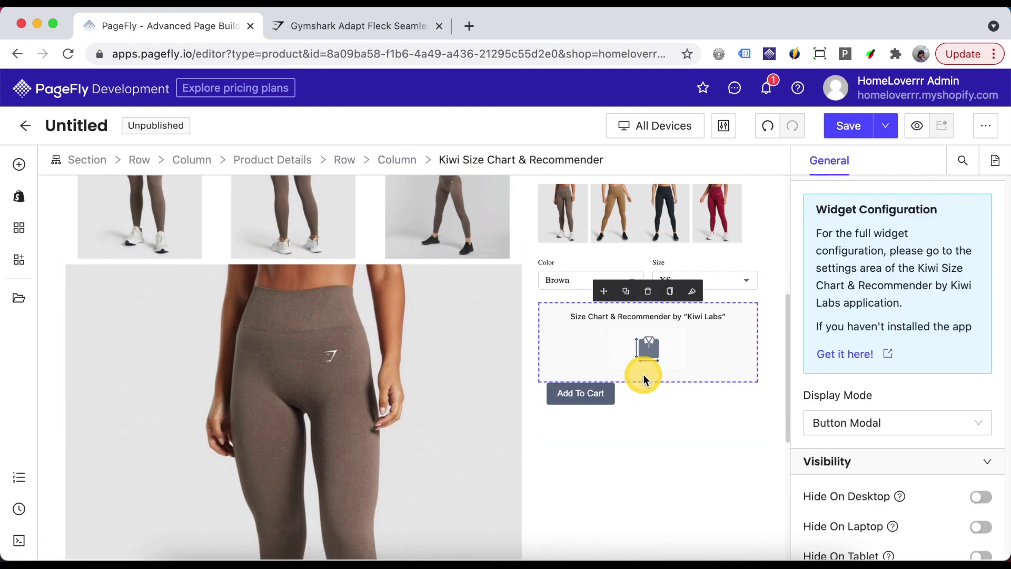
click(579, 395)
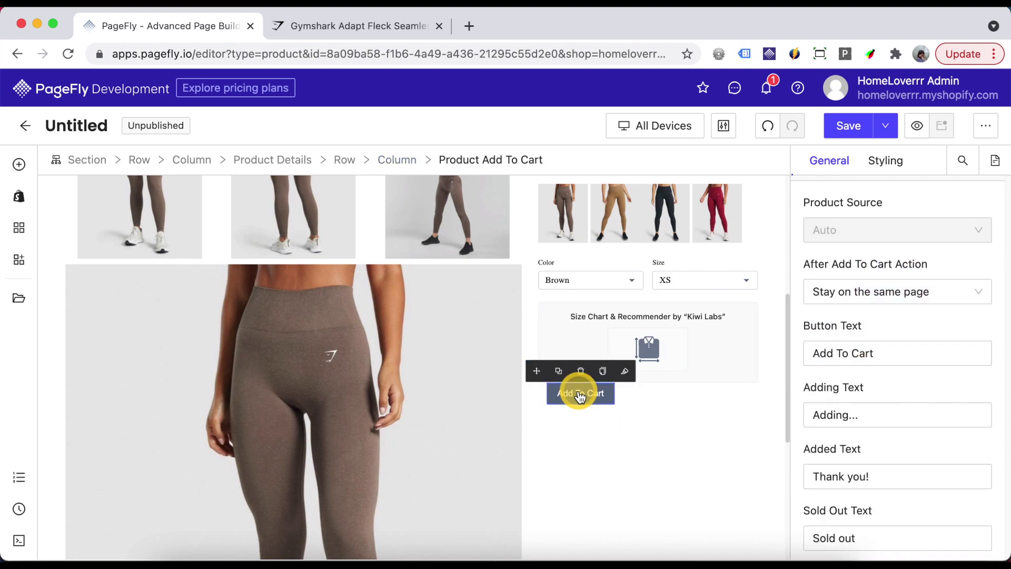
Give the Add To Cart button 15 px top and bottom padding and clear its margin
click(884, 162)
scroll(893, 318, down, 3)
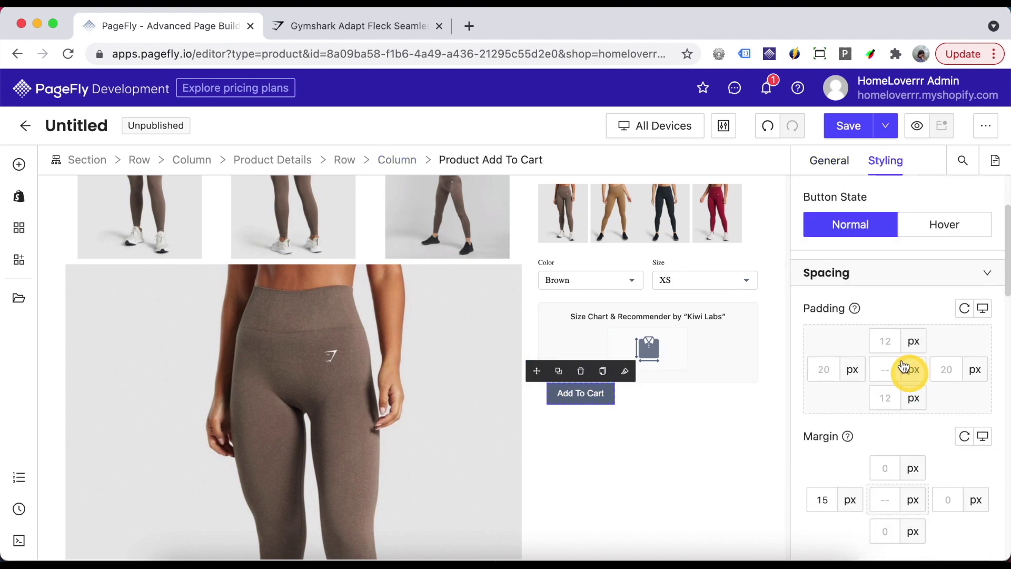
click(890, 345)
text(15)
click(885, 398)
text(1)
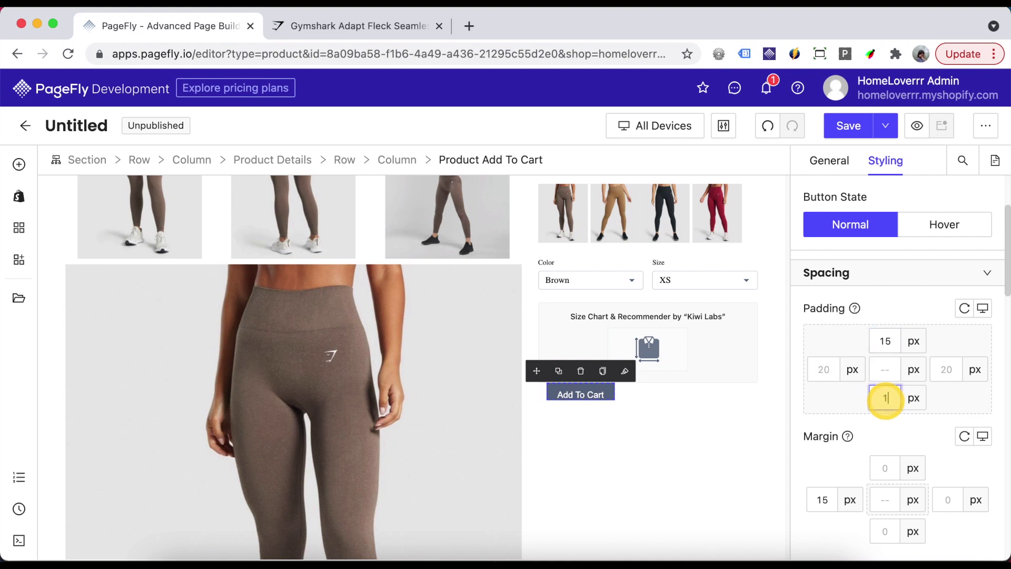
text(5)
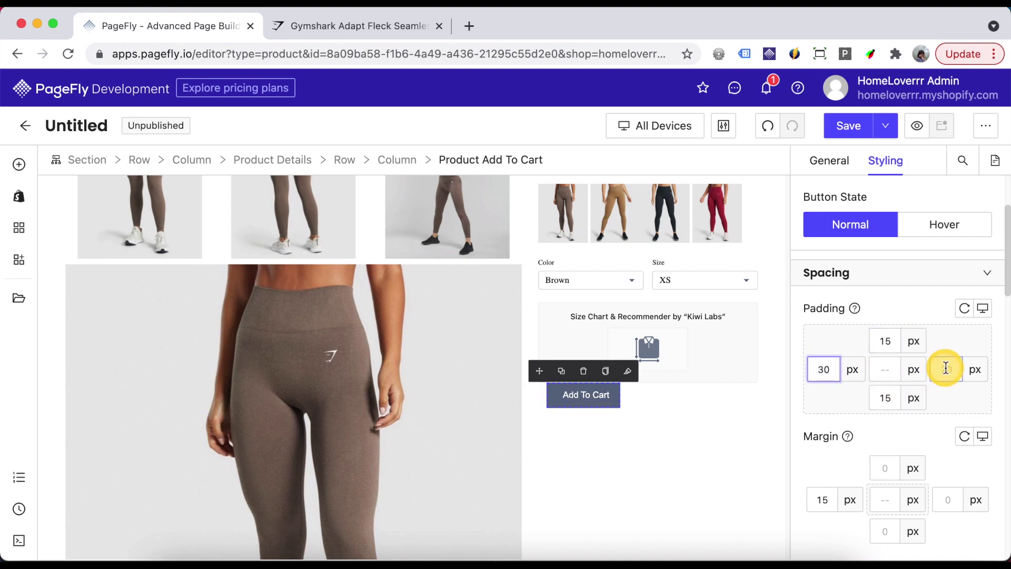
scroll(919, 431, down, 2)
click(830, 390)
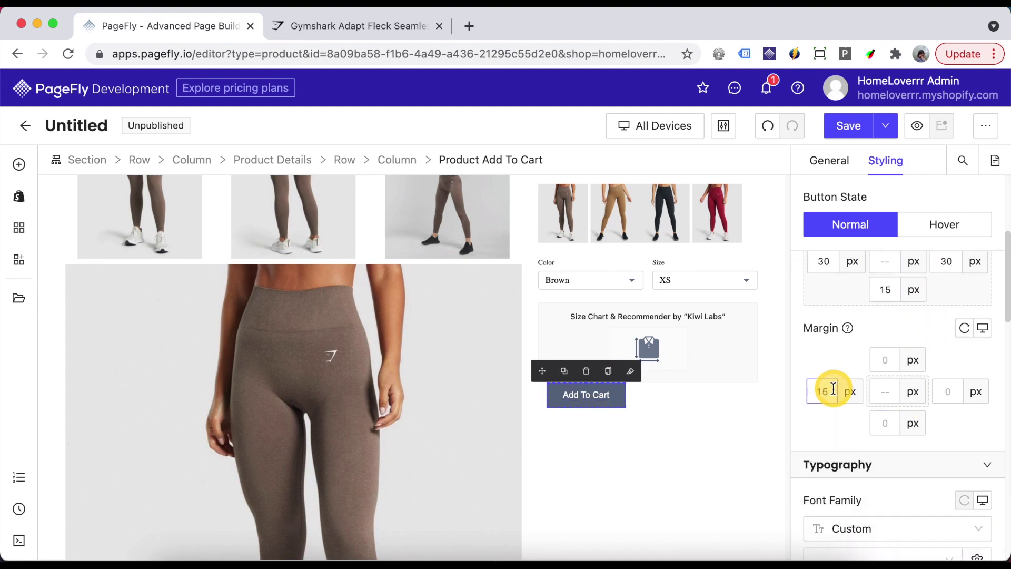
scroll(947, 421, down, 3)
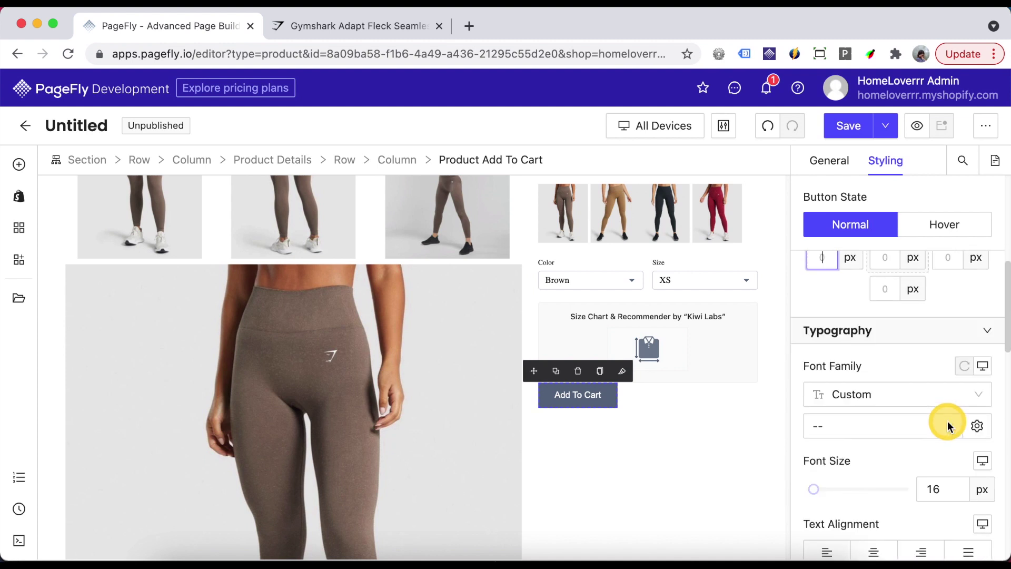
Set the button text to Poppins 14 px, Semi Bold and uppercase
click(880, 411)
click(842, 540)
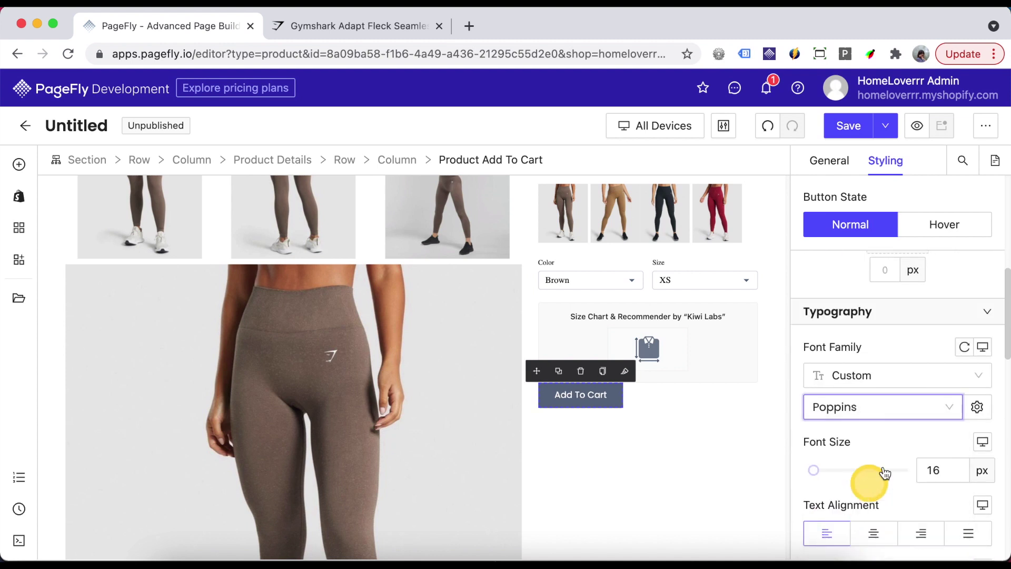
scroll(895, 461, down, 2)
click(929, 394)
text(14)
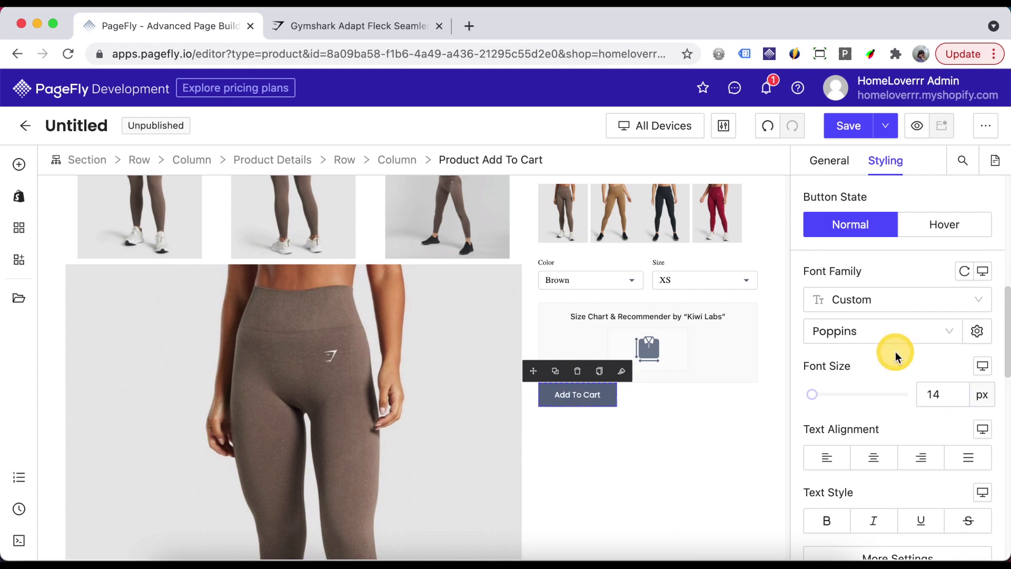
scroll(895, 356, down, 3)
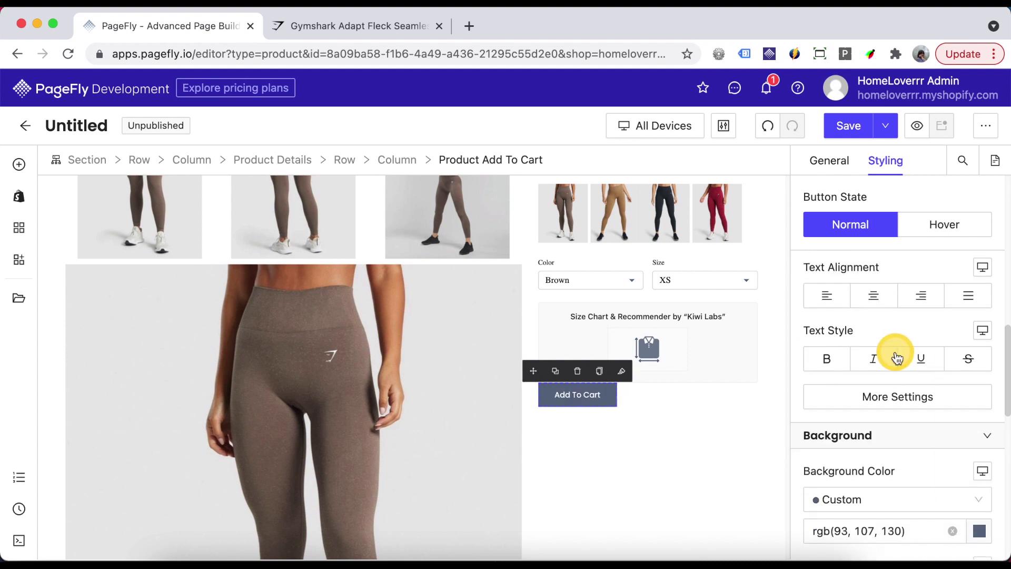
click(895, 396)
click(736, 314)
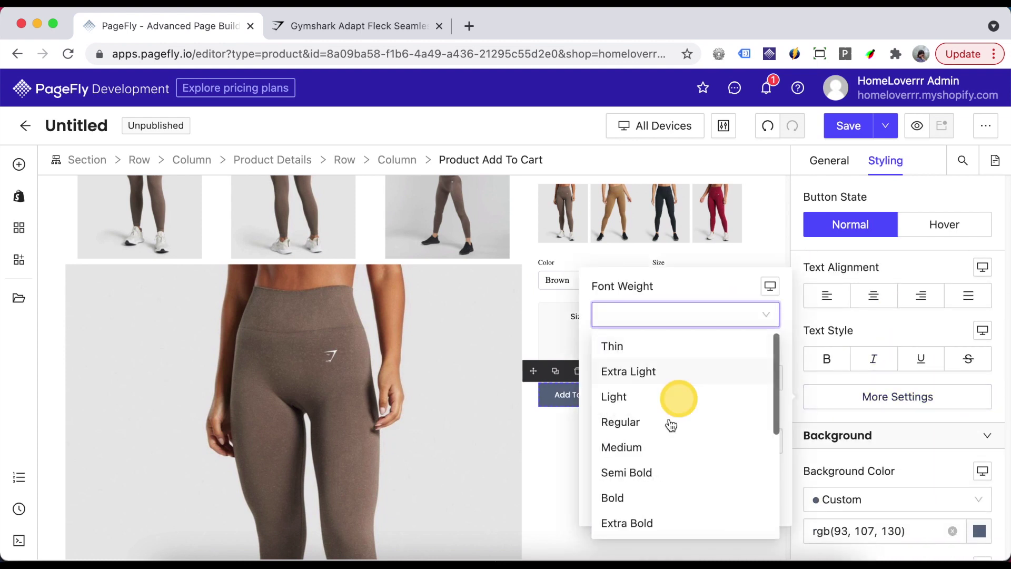
click(650, 472)
click(652, 508)
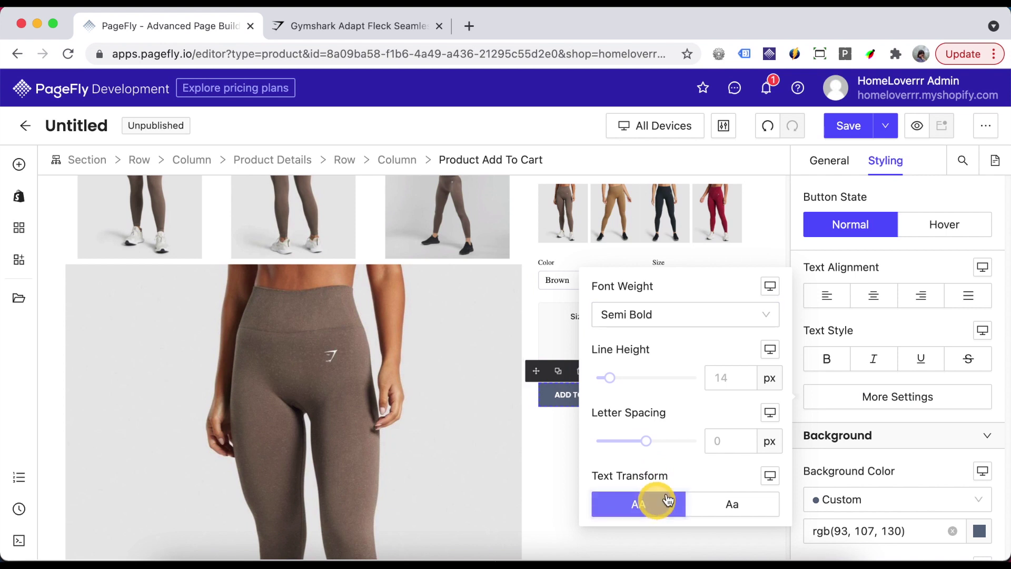
click(885, 416)
Set the button background to rgb(0,125,181) and round its corners to 50 px
scroll(863, 387, down, 4)
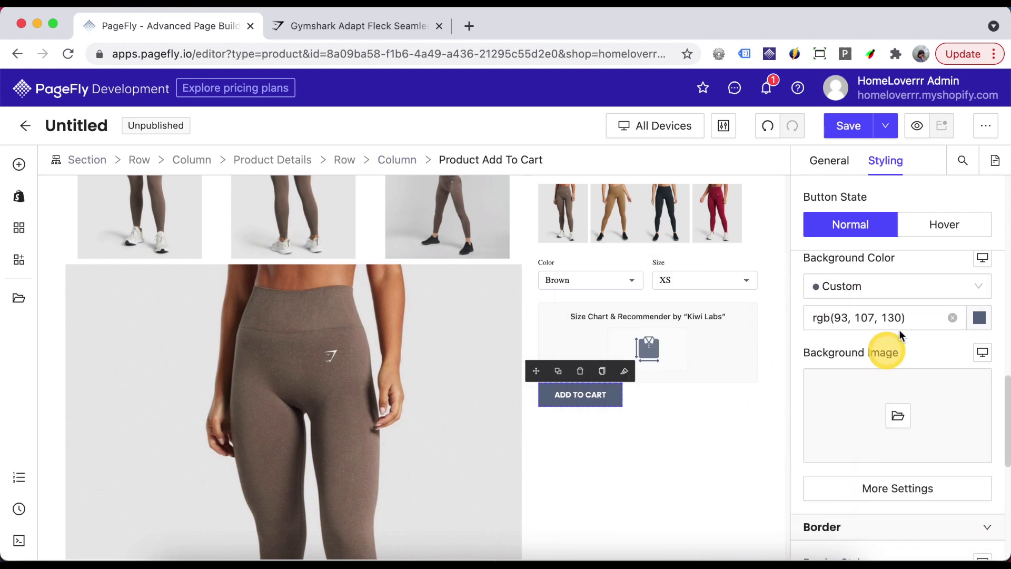
click(904, 319)
text(rgb(0, 125, 181))
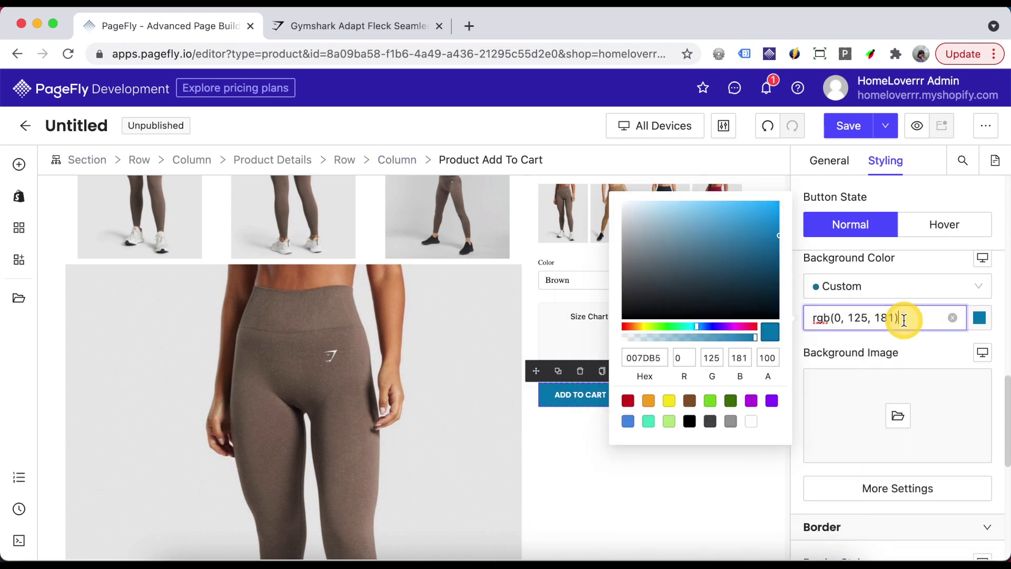
click(917, 347)
scroll(908, 390, down, 5)
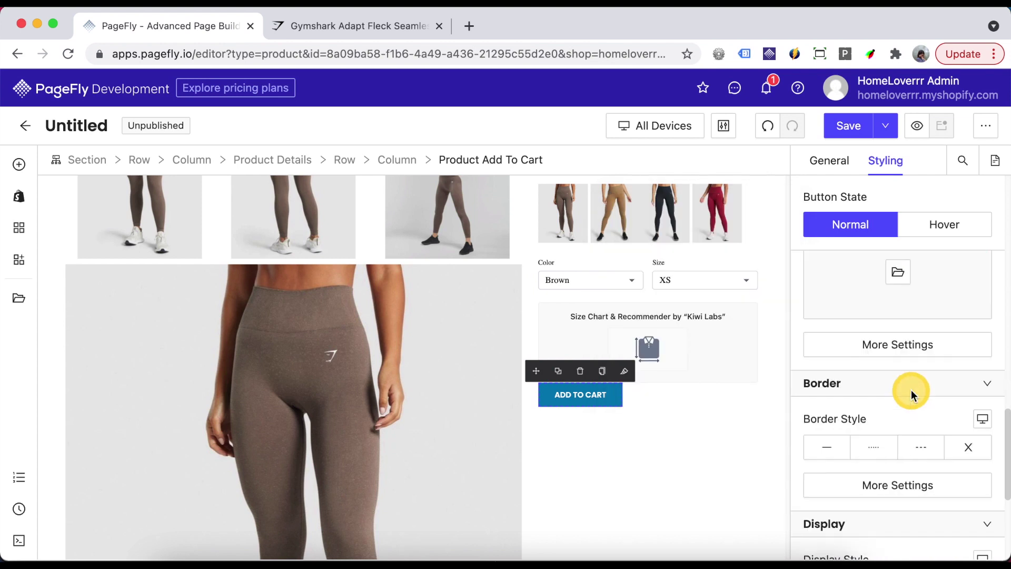
click(894, 356)
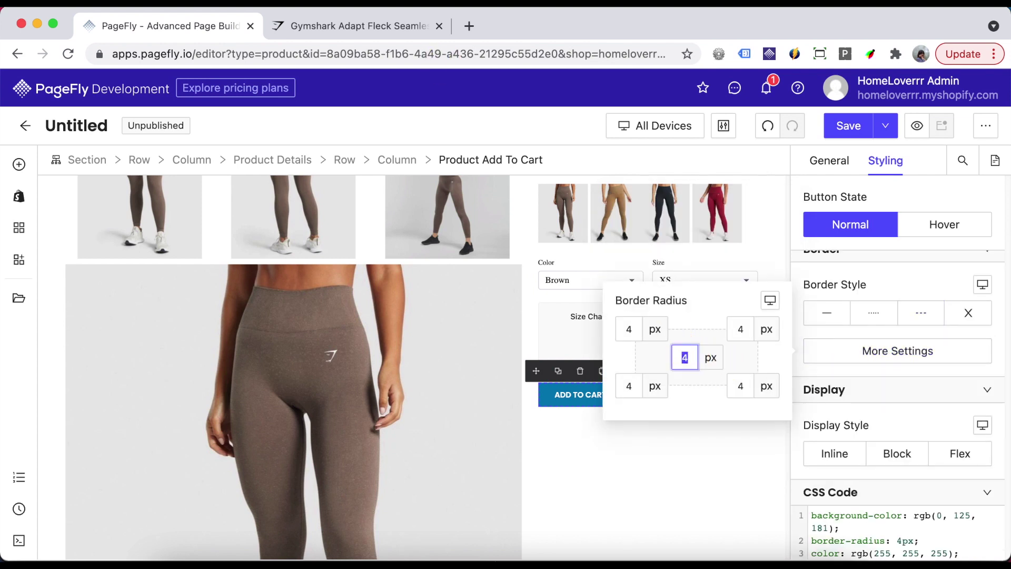
click(893, 278)
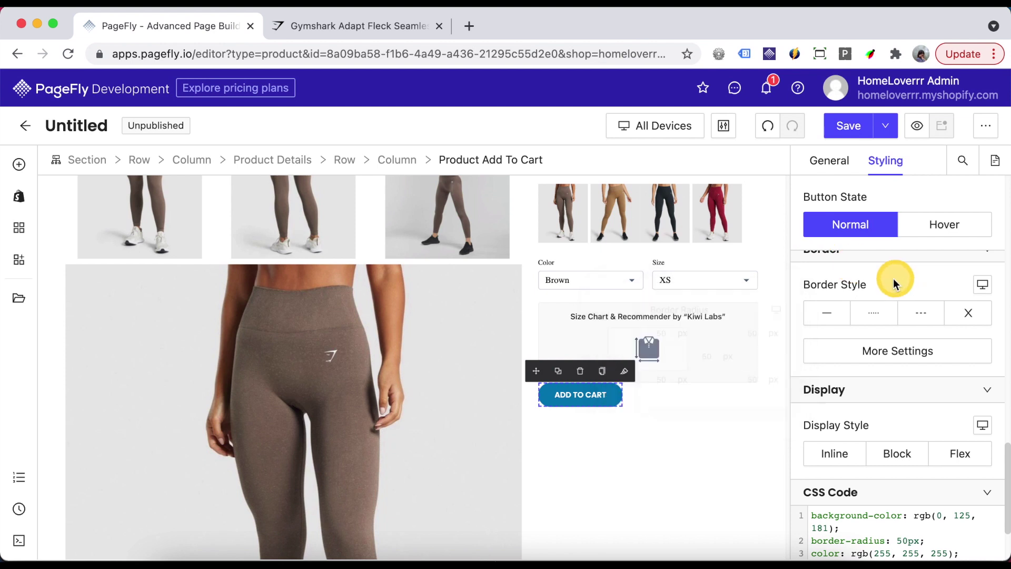
click(745, 401)
Give the Add To Cart button an rgb(2,114,169) hover background
click(590, 396)
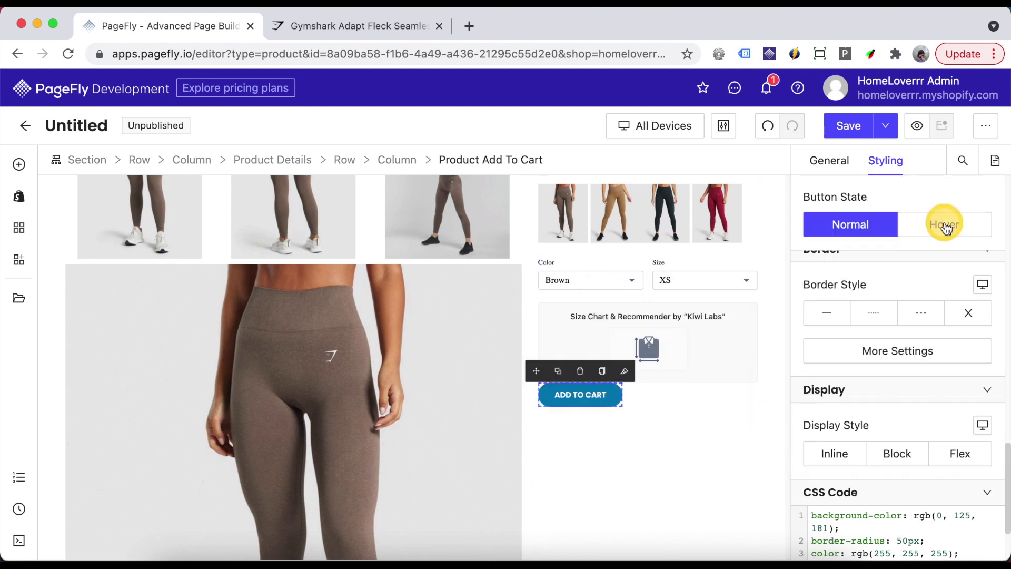
click(943, 225)
scroll(933, 300, up, 3)
click(901, 363)
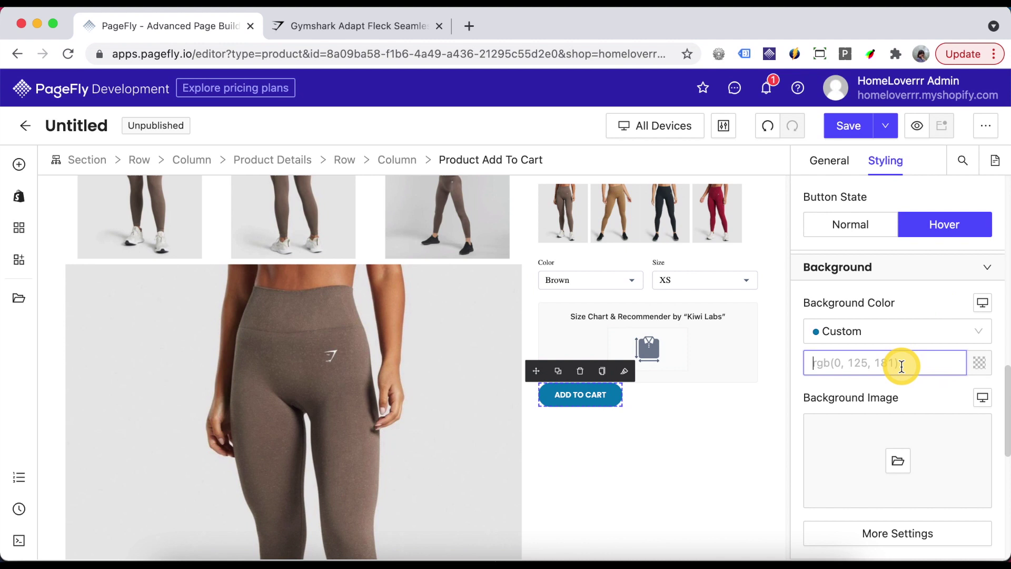
click(943, 302)
click(591, 394)
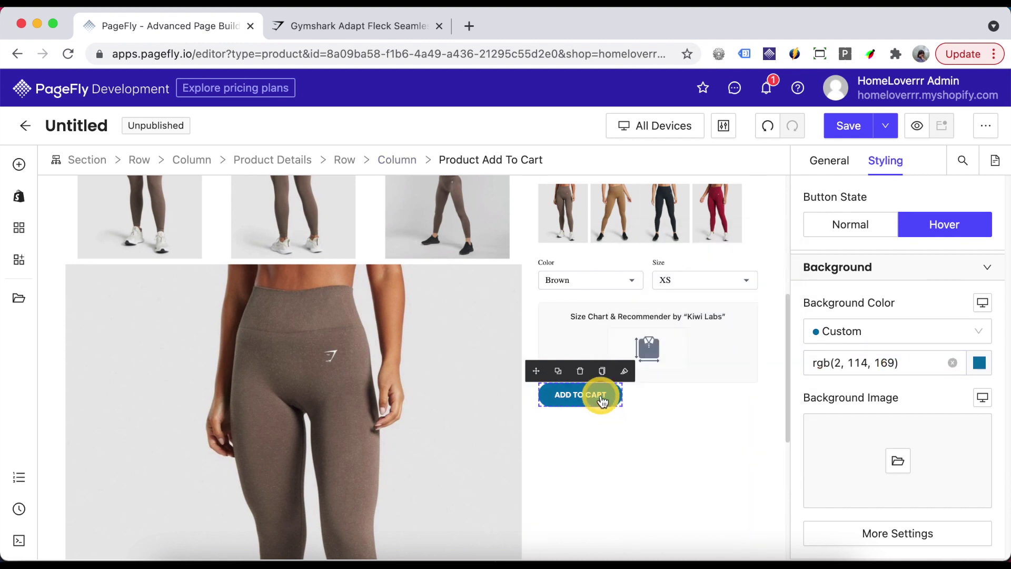
Back in the Normal state, add width: 100% in the CSS Code box
scroll(918, 406, down, 5)
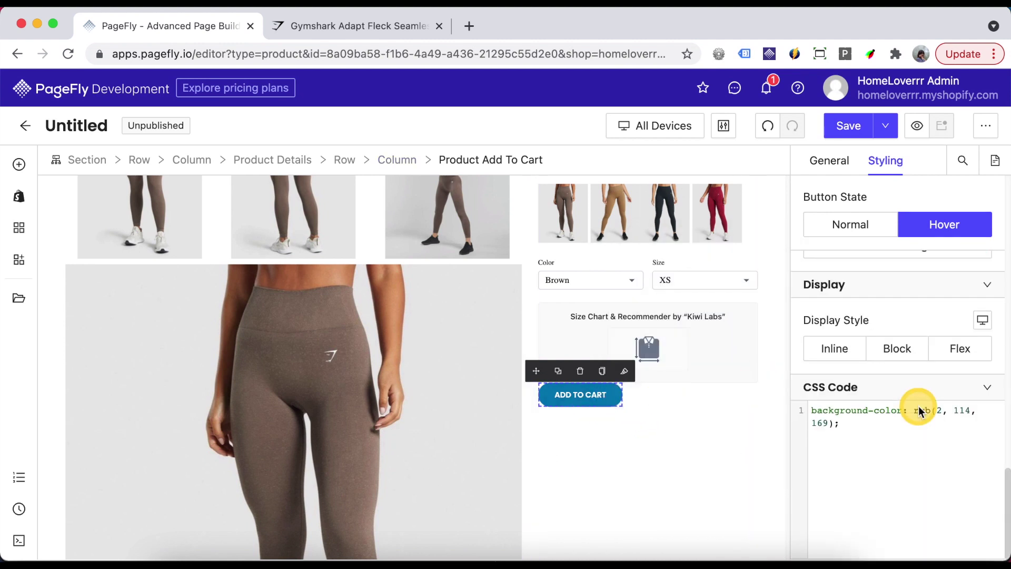
click(870, 223)
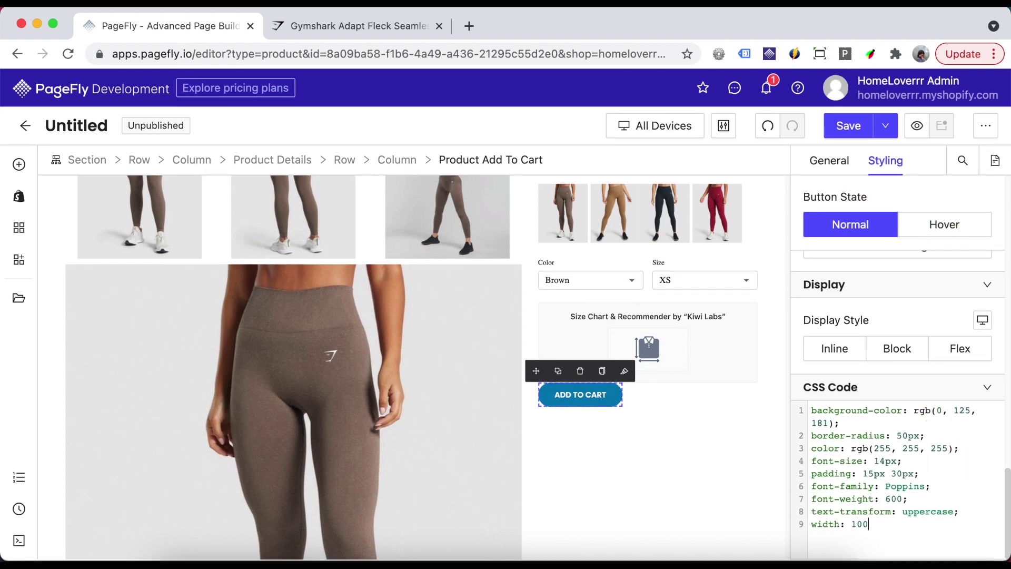
text(%;)
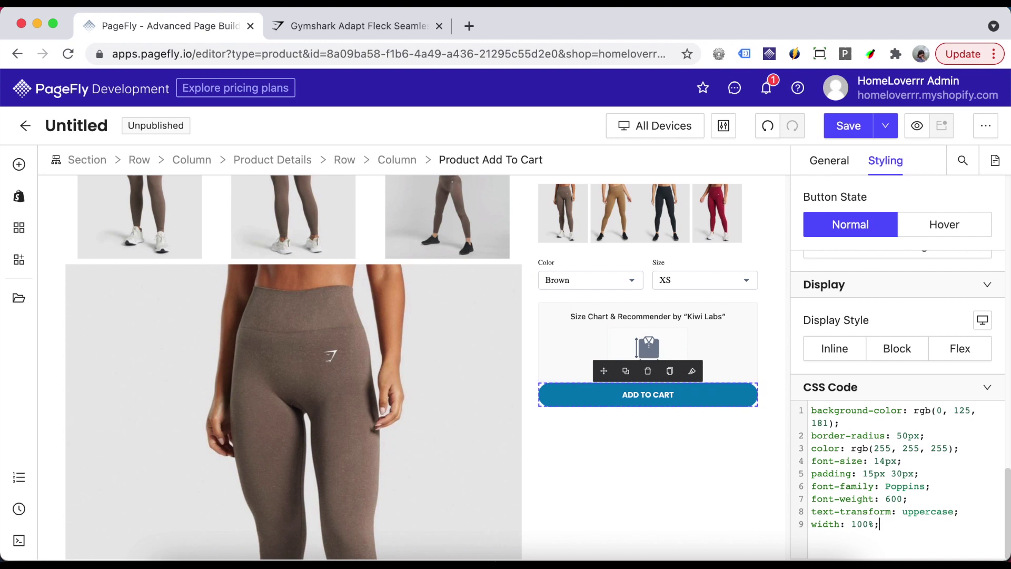
click(769, 449)
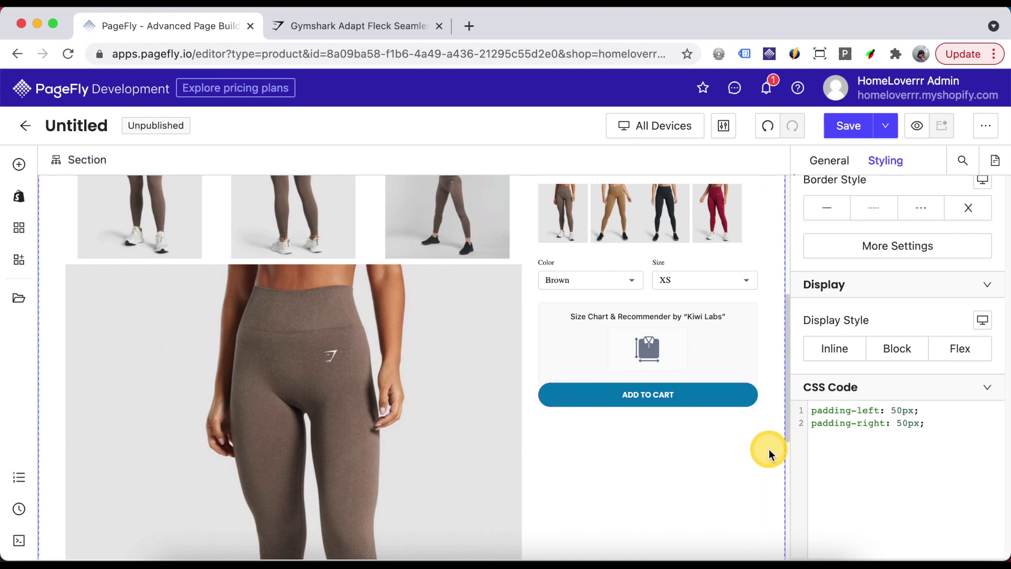
click(738, 394)
scroll(893, 344, up, 5)
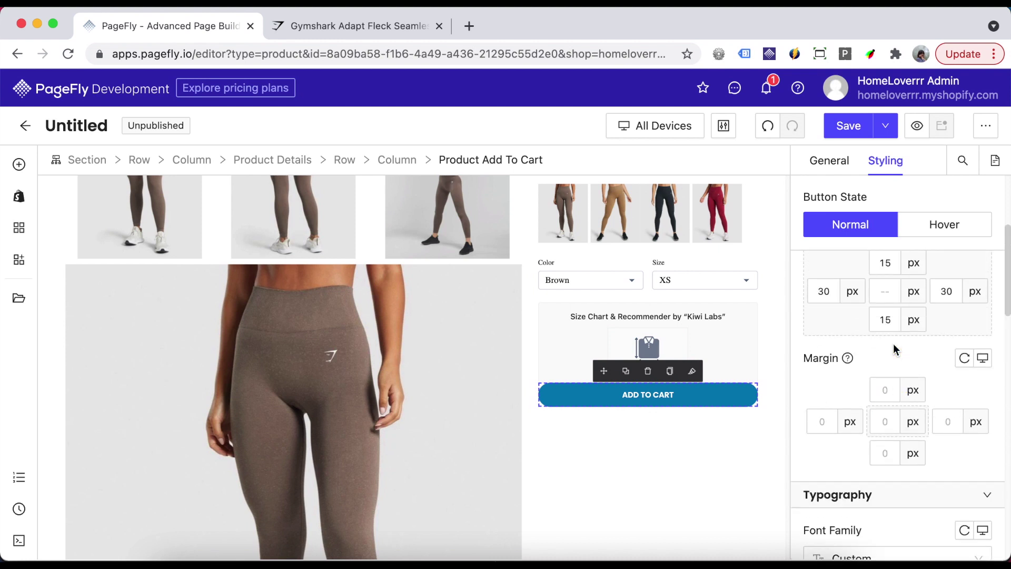
Set the Add To Cart button's top margin to 10
scroll(893, 348, up, 1)
click(878, 426)
text(10)
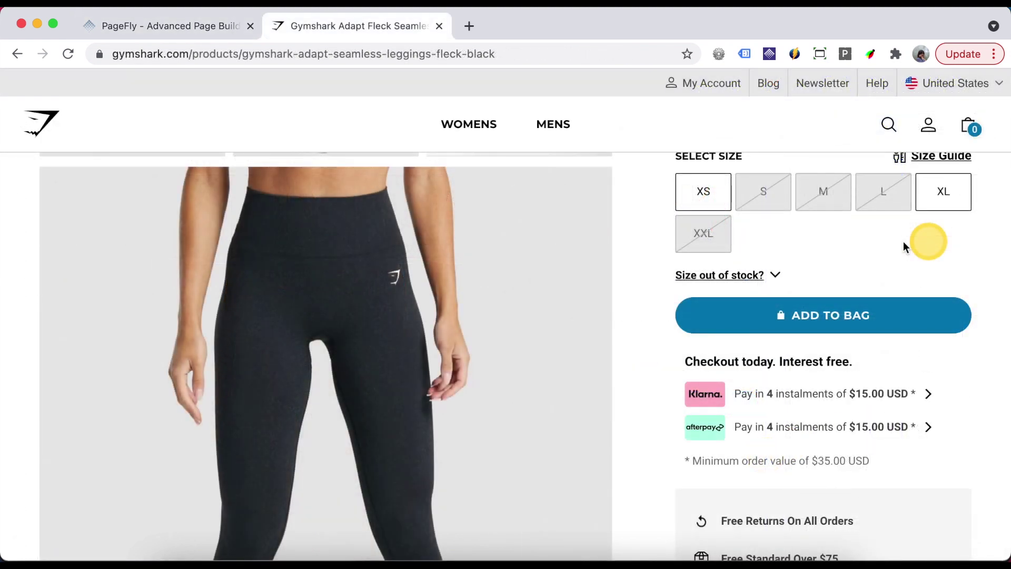
Check Gymshark's expanded 'Size out of stock?' notify form, then return to PageFly
click(761, 274)
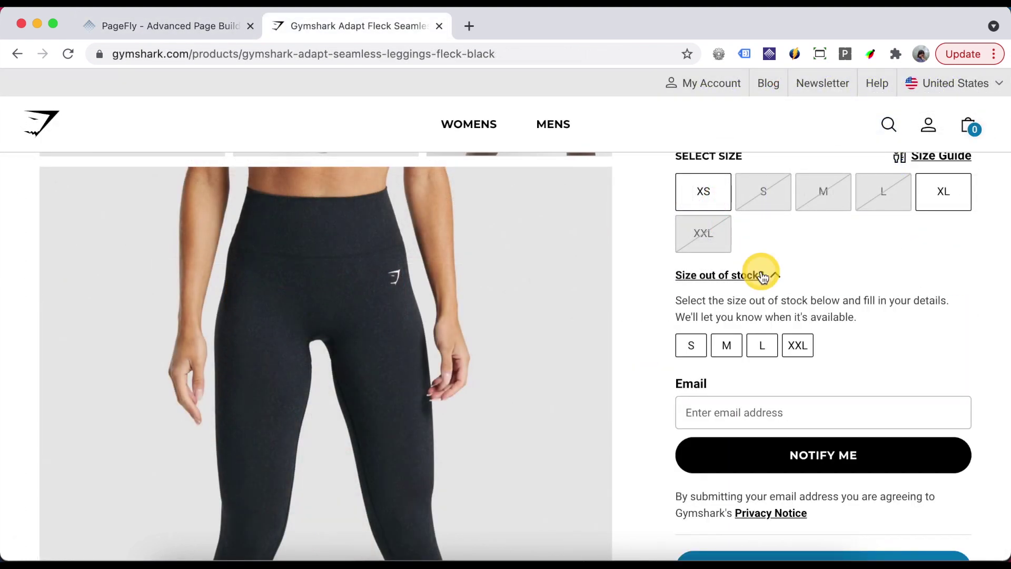
scroll(846, 337, down, 1)
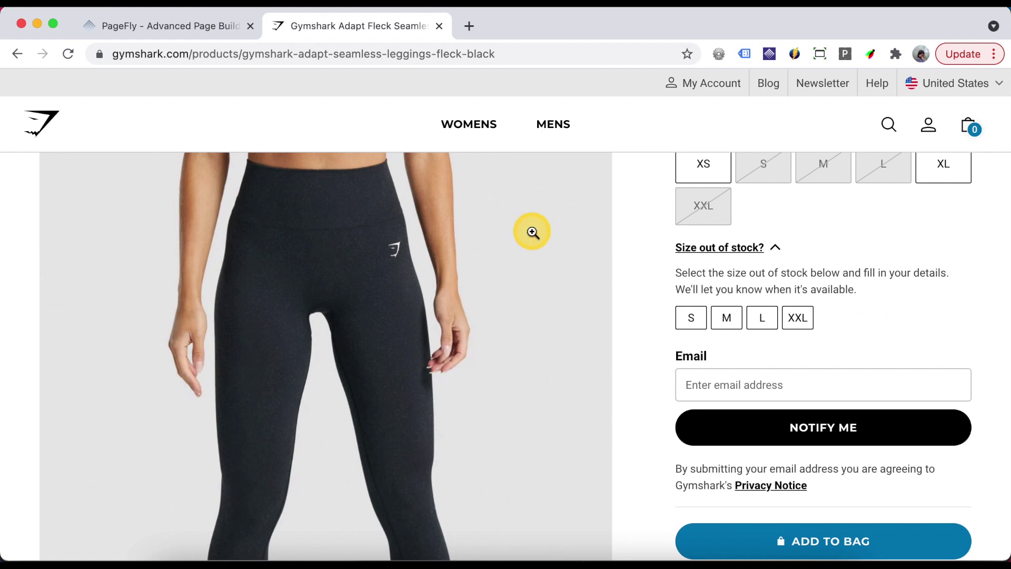
click(172, 27)
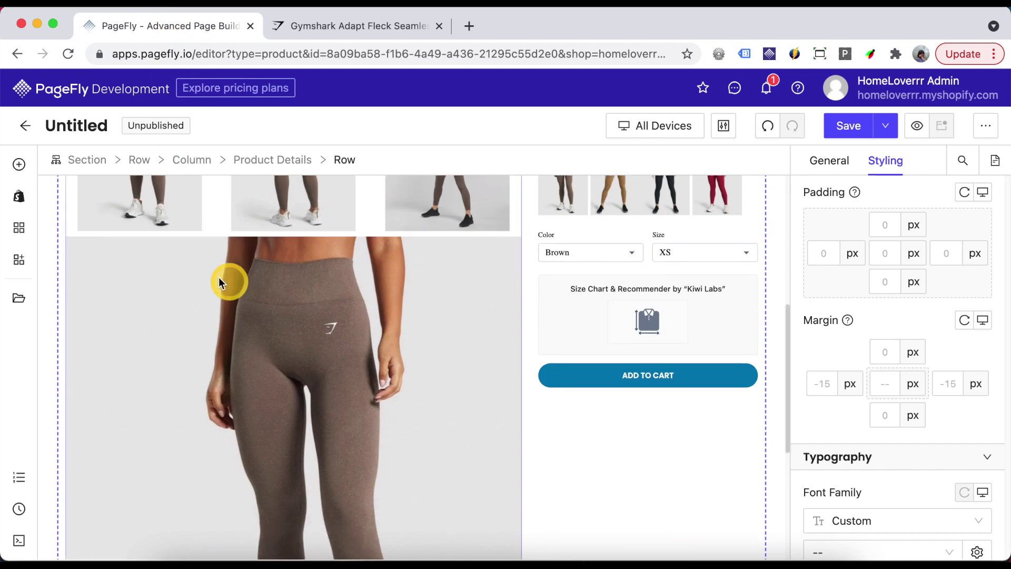
Search 'acco', drop a chevron Accordion above Add To Cart, remove two items, expand the last
click(19, 164)
text(acco)
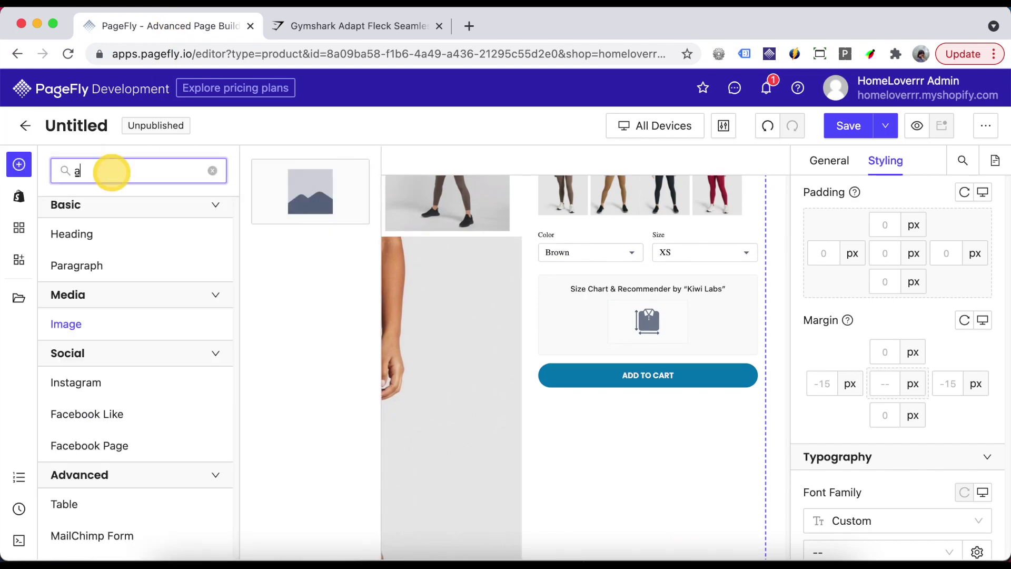
mouse_move(109, 249)
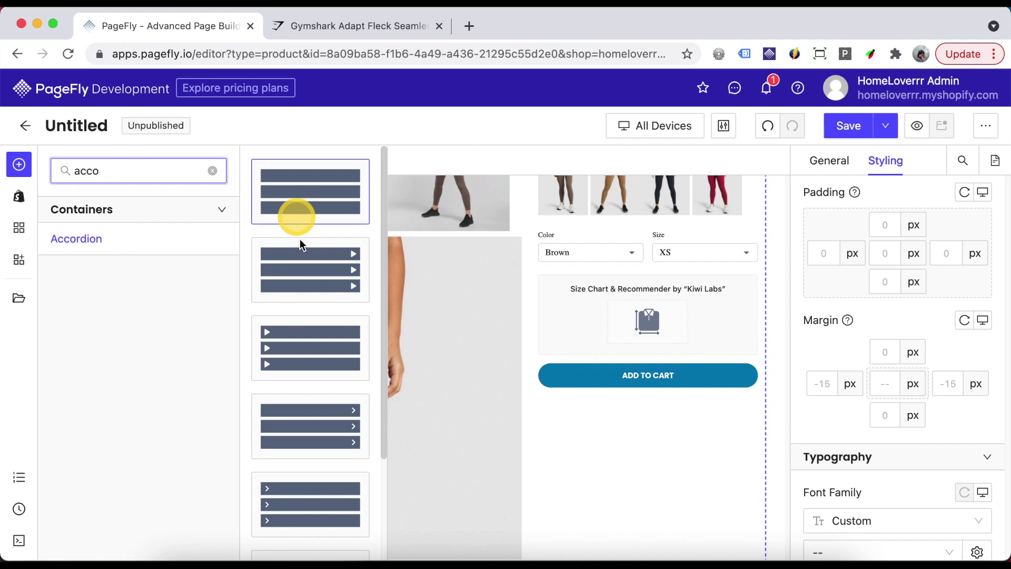
drag(306, 420, 592, 352)
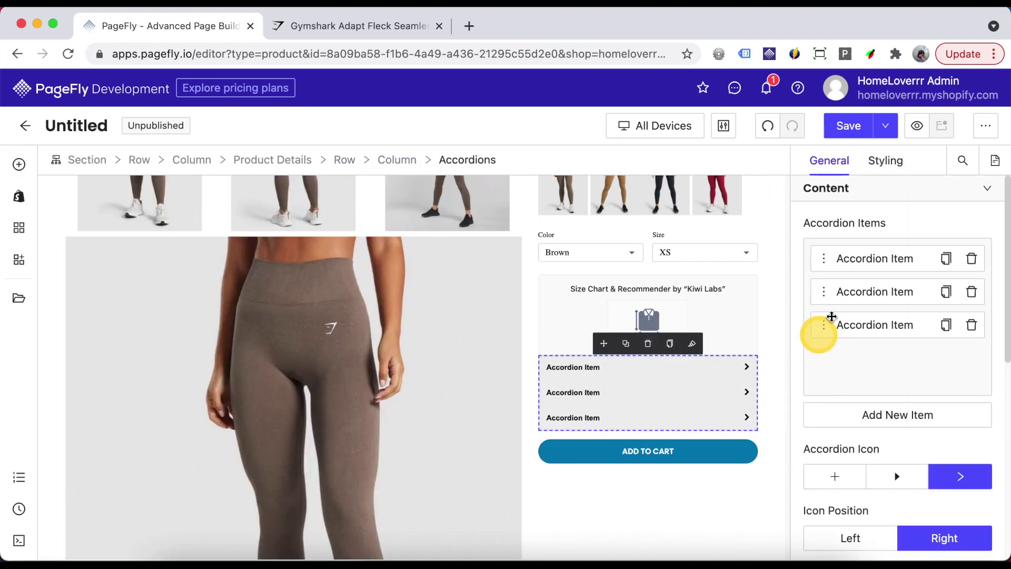
click(970, 326)
click(972, 292)
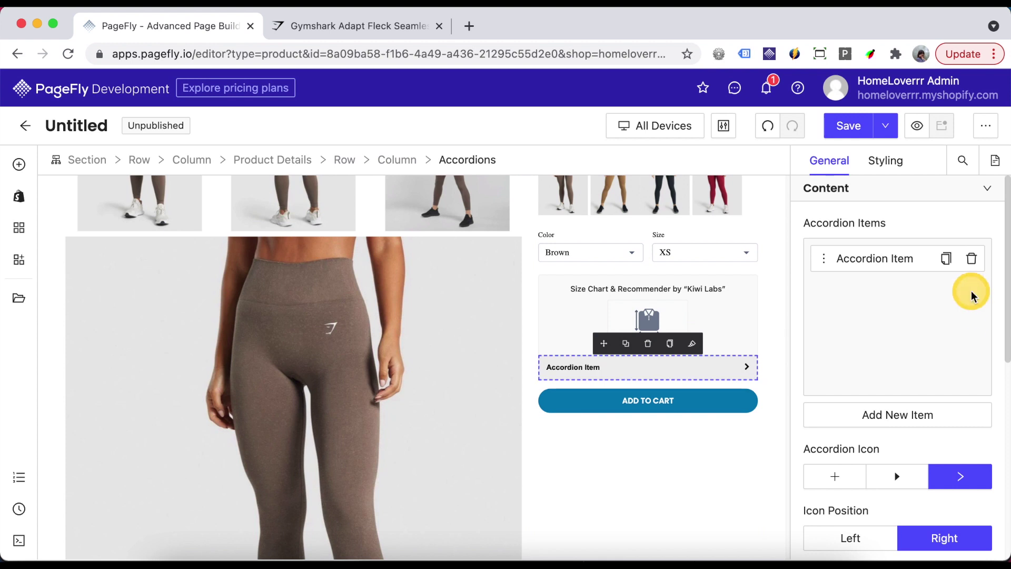
click(729, 367)
scroll(729, 364, down, 1)
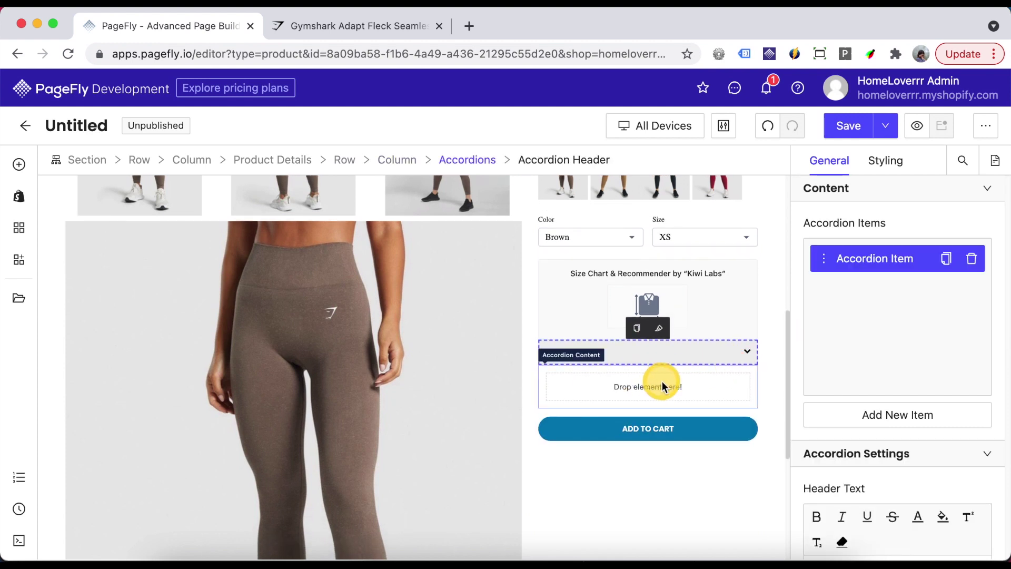
Drop a dropdown Customer Form Field into the accordion, with a required Email field below it
click(19, 196)
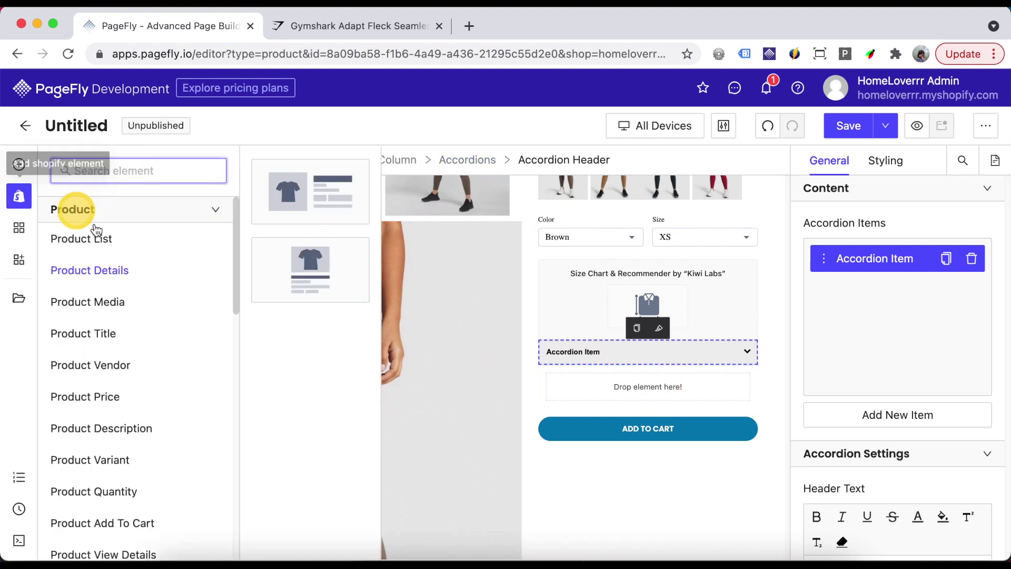
scroll(124, 384, down, 3)
scroll(124, 388, down, 8)
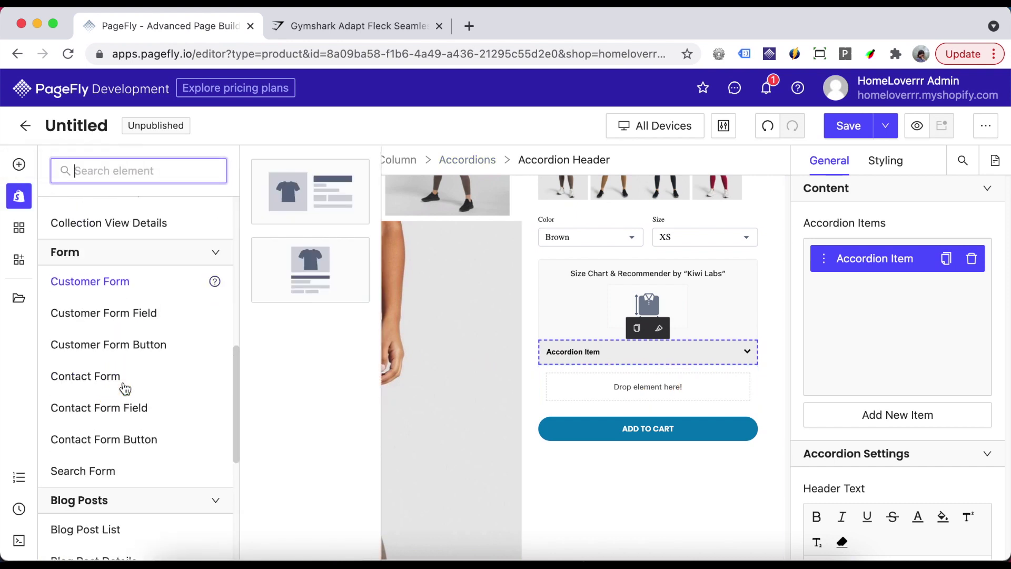
mouse_move(118, 305)
scroll(358, 444, down, 4)
scroll(358, 443, down, 3)
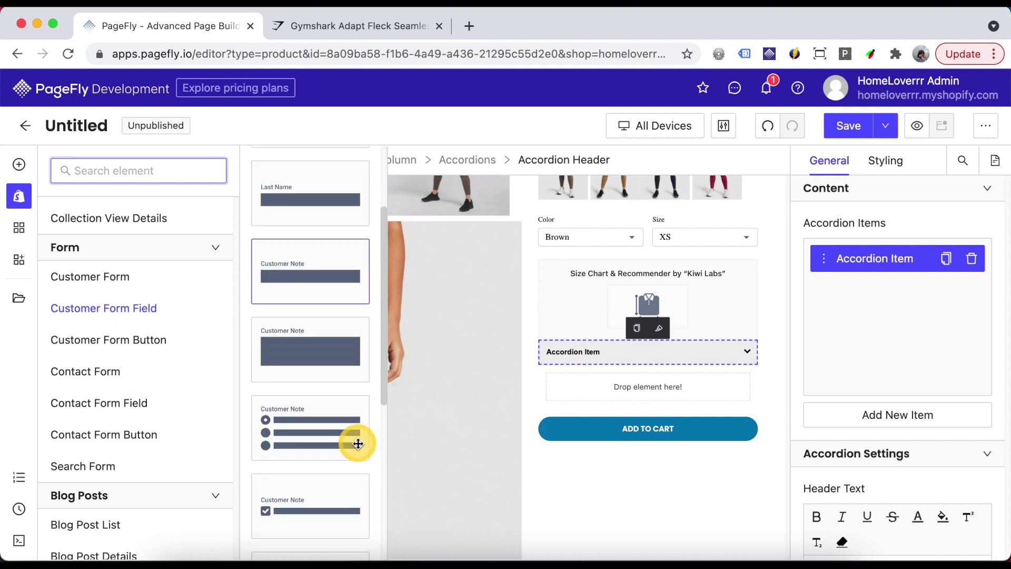
scroll(339, 295, up, 5)
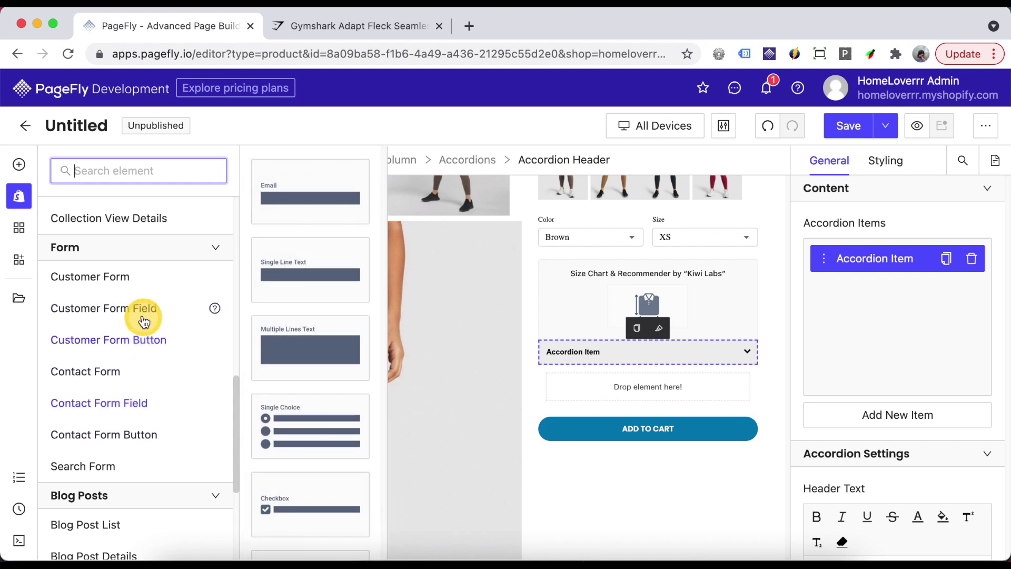
scroll(334, 406, down, 5)
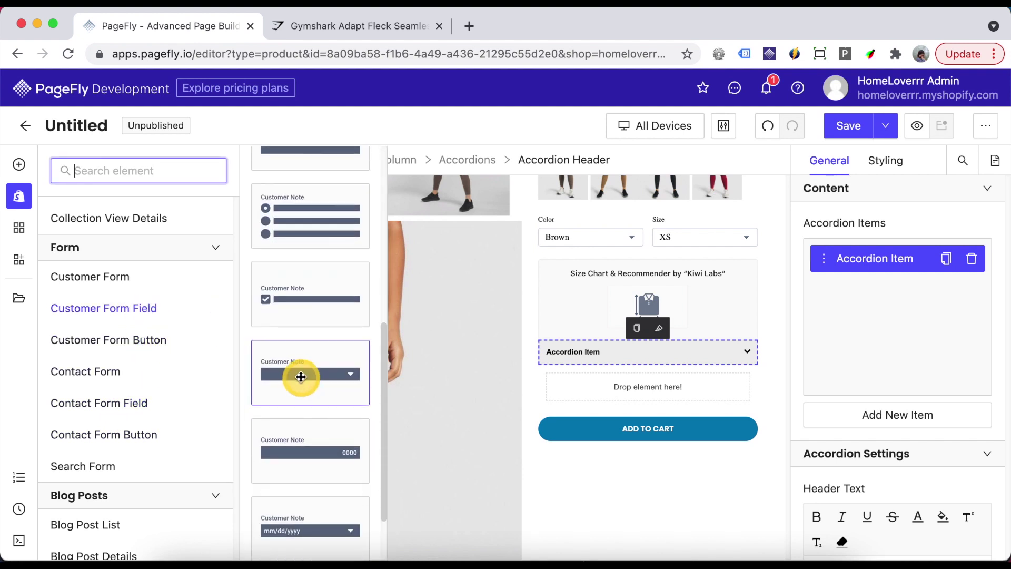
drag(331, 379, 623, 378)
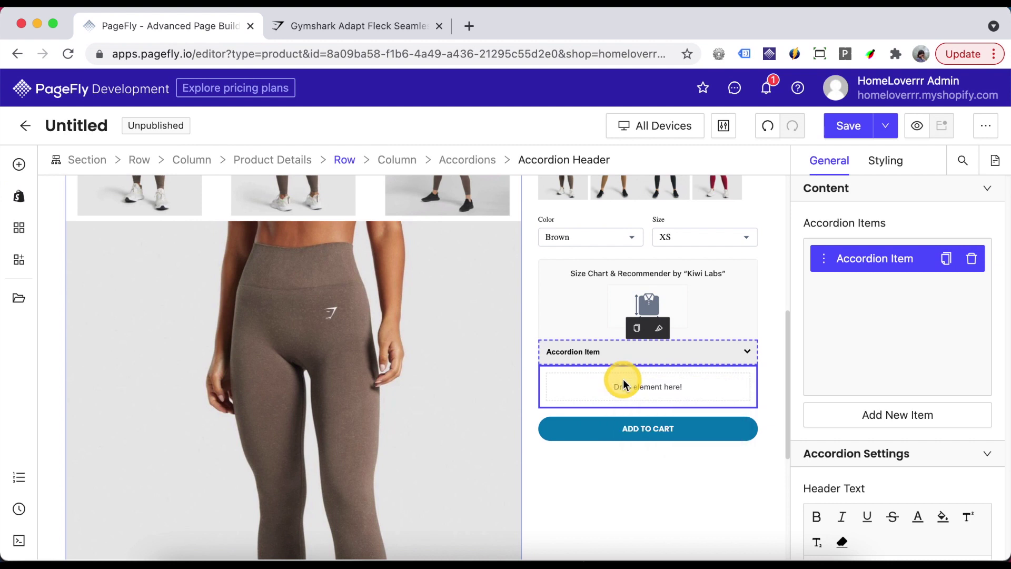
click(19, 195)
drag(329, 203, 601, 417)
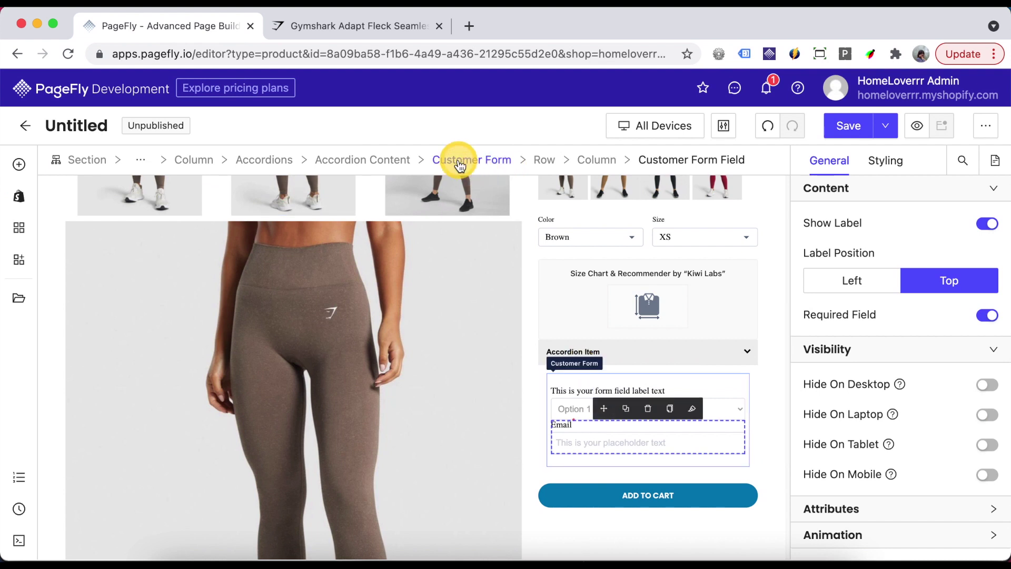
Add a Customer Form Button (Submit) to the bottom of the form
click(477, 168)
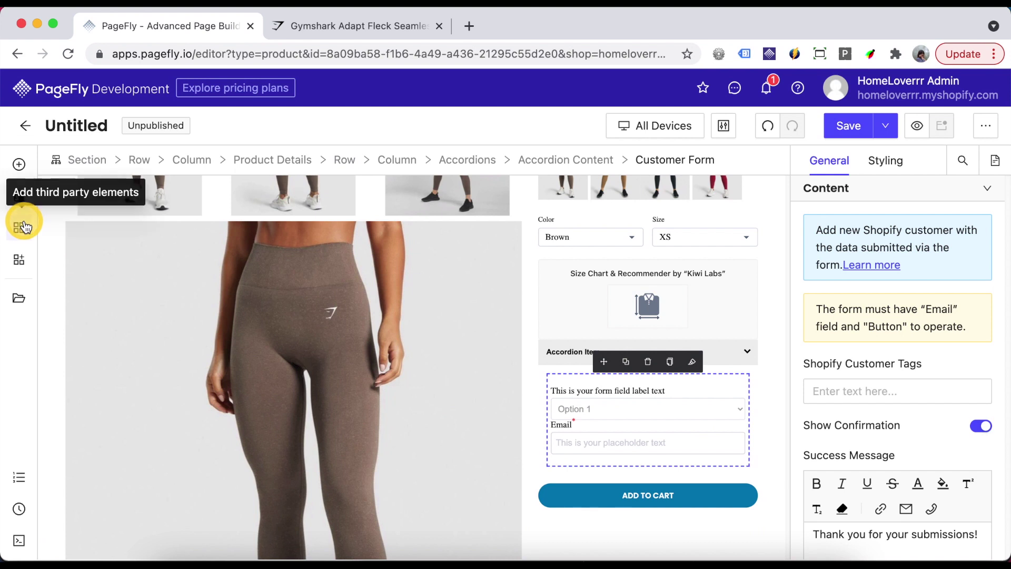
click(21, 225)
click(21, 199)
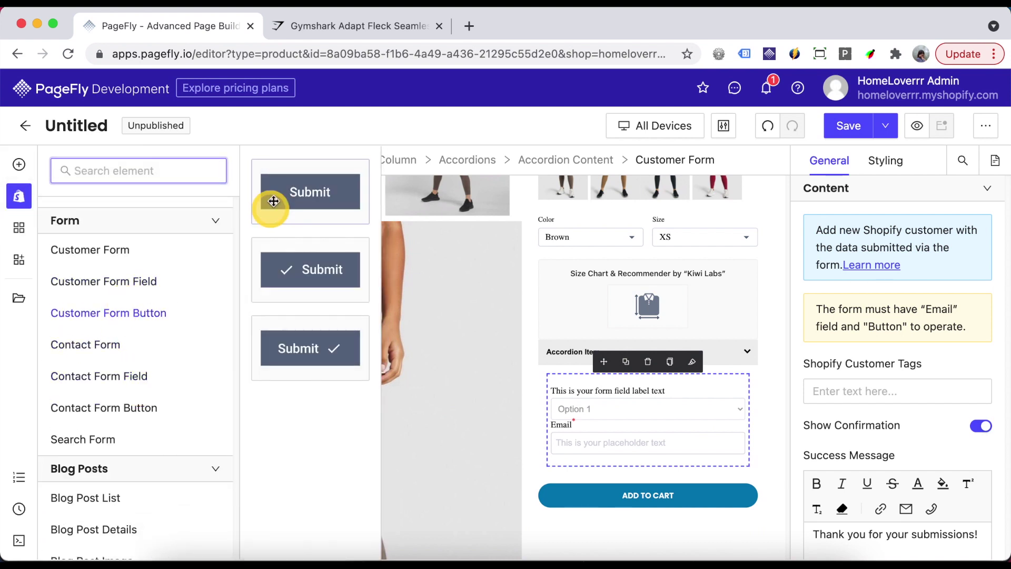
drag(287, 187, 617, 451)
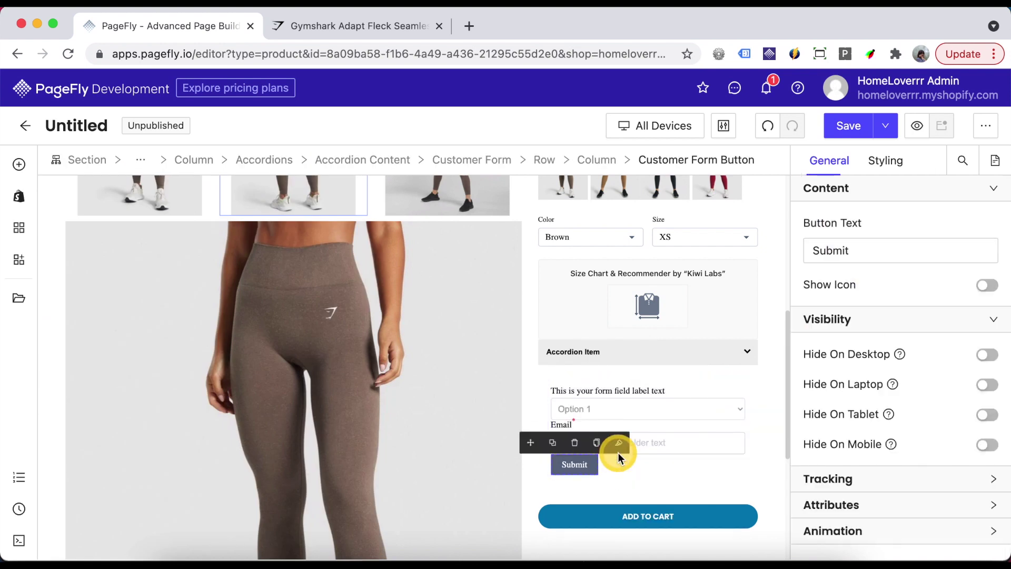
click(756, 464)
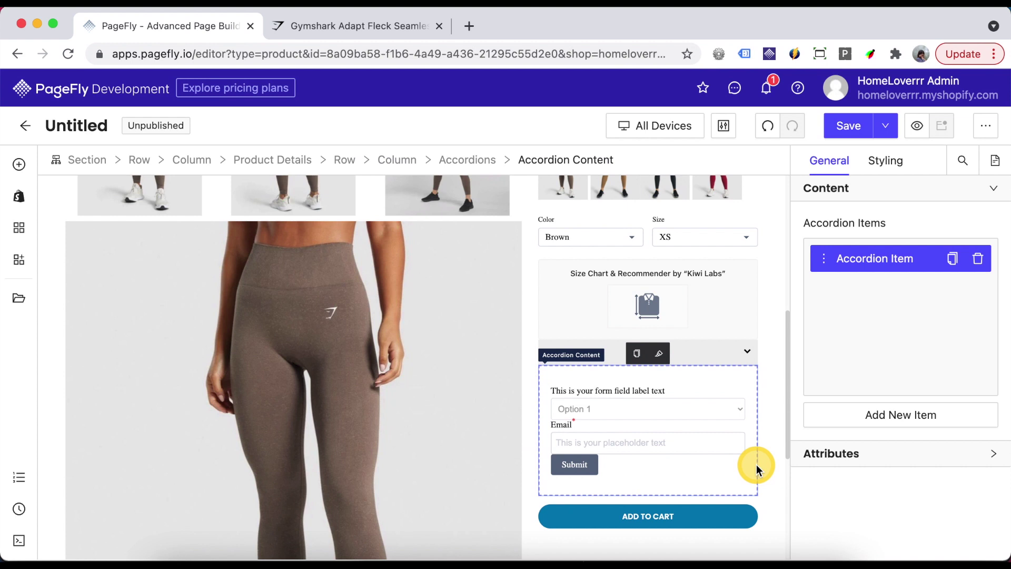
scroll(756, 464, down, 1)
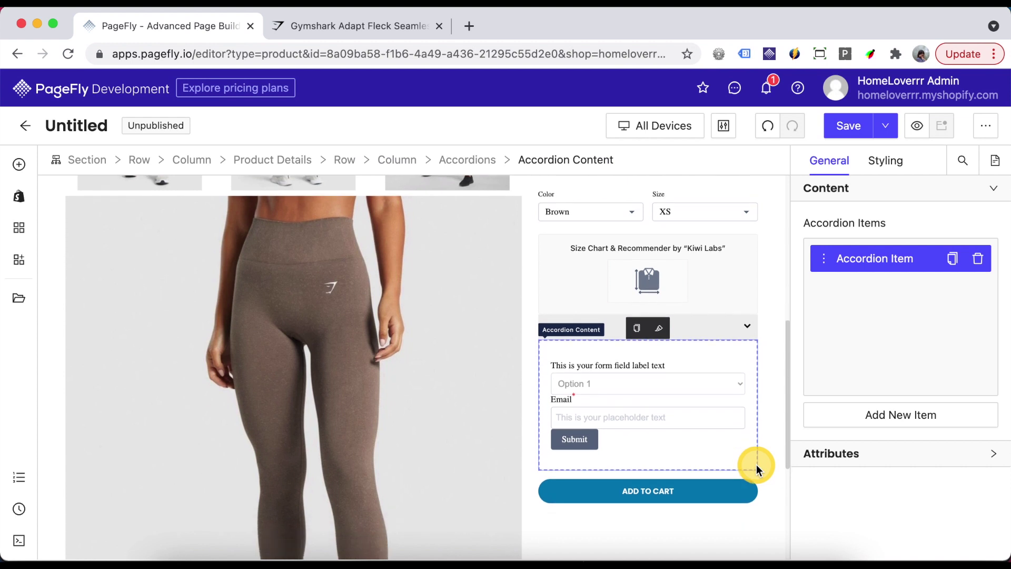
click(384, 27)
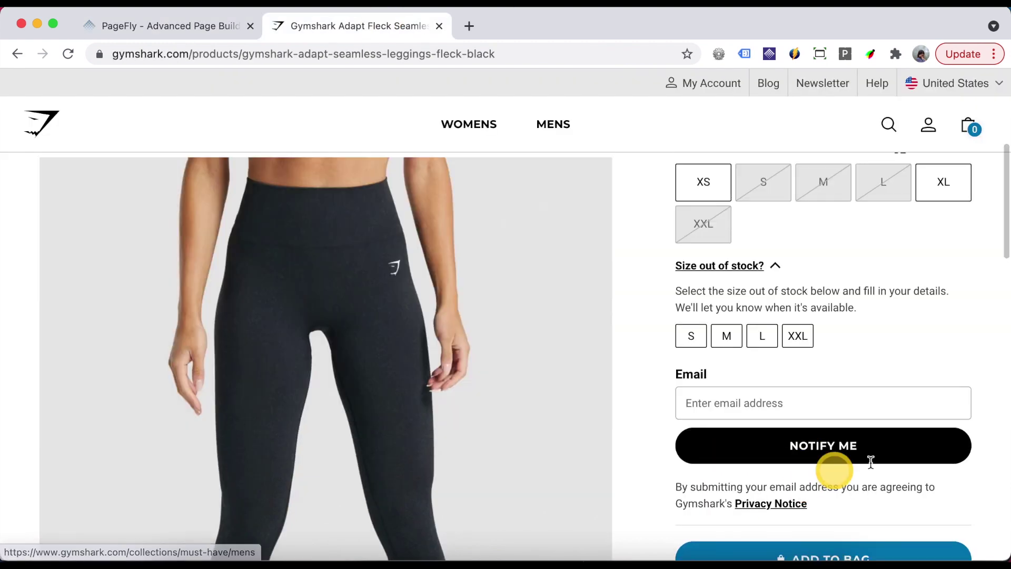
scroll(807, 466, down, 1)
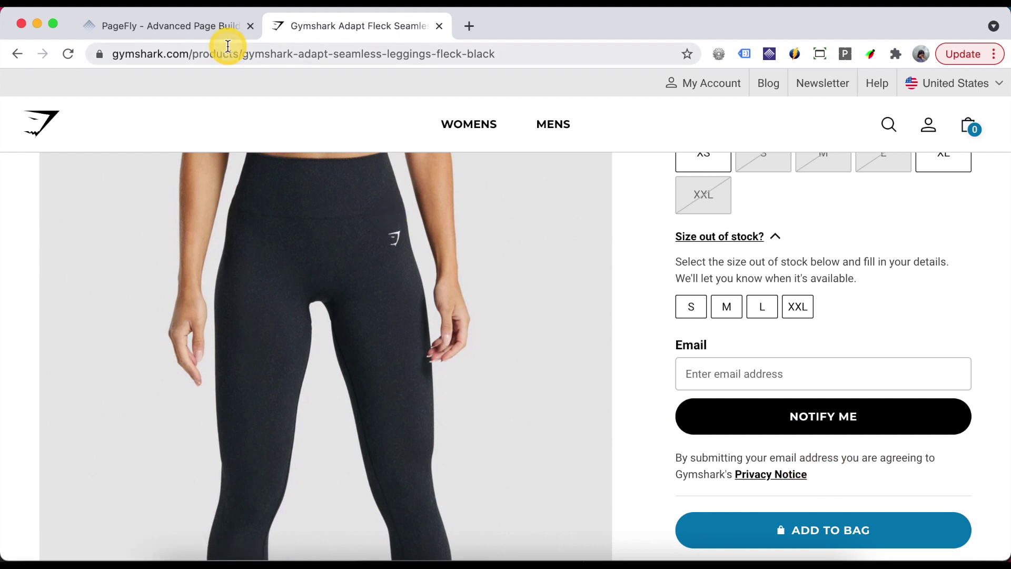
click(189, 26)
click(22, 169)
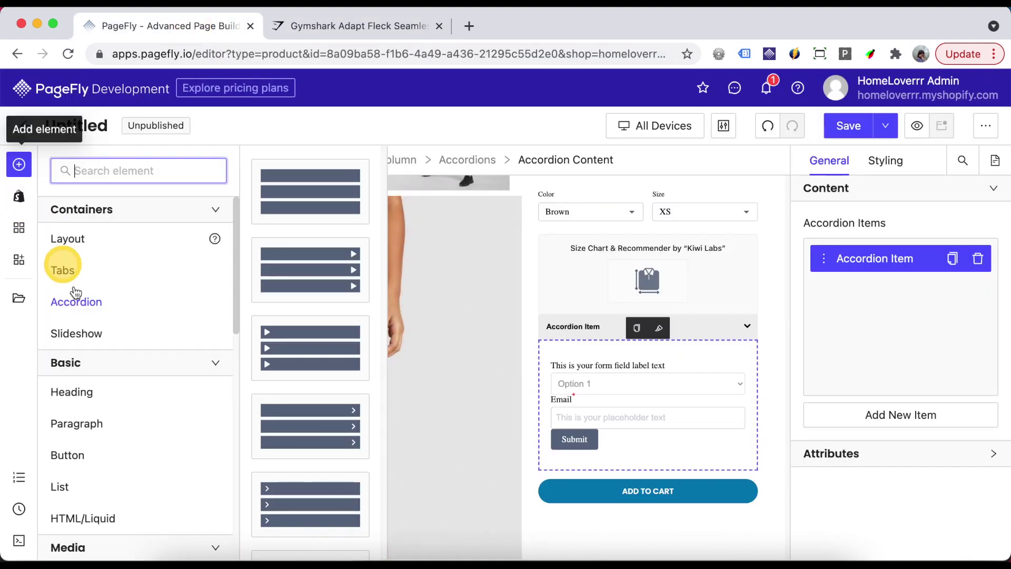
Add the privacy-notice paragraph under Submit and give the Size out of stock? header margin-top 15
mouse_move(97, 418)
drag(285, 202, 596, 447)
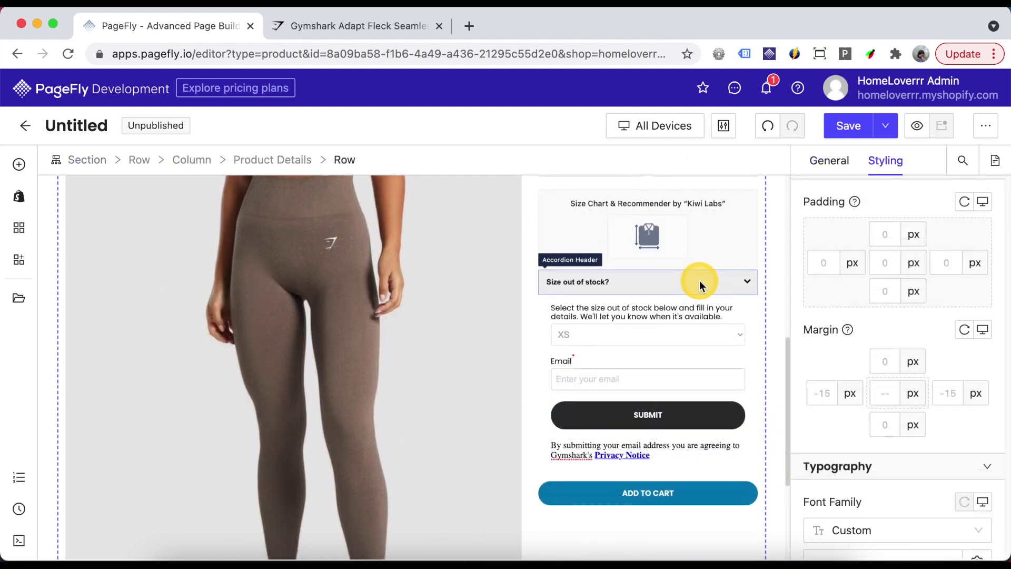
click(700, 280)
scroll(900, 353, down, 2)
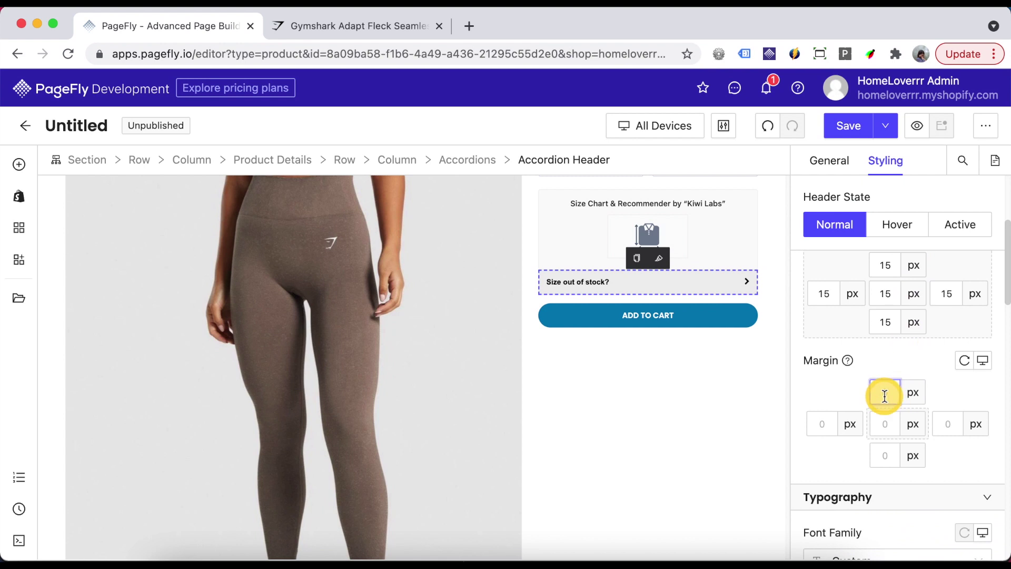
text(15)
Style the header with white background, no border, padding 0, underlined text and font size 15
scroll(929, 361, down, 5)
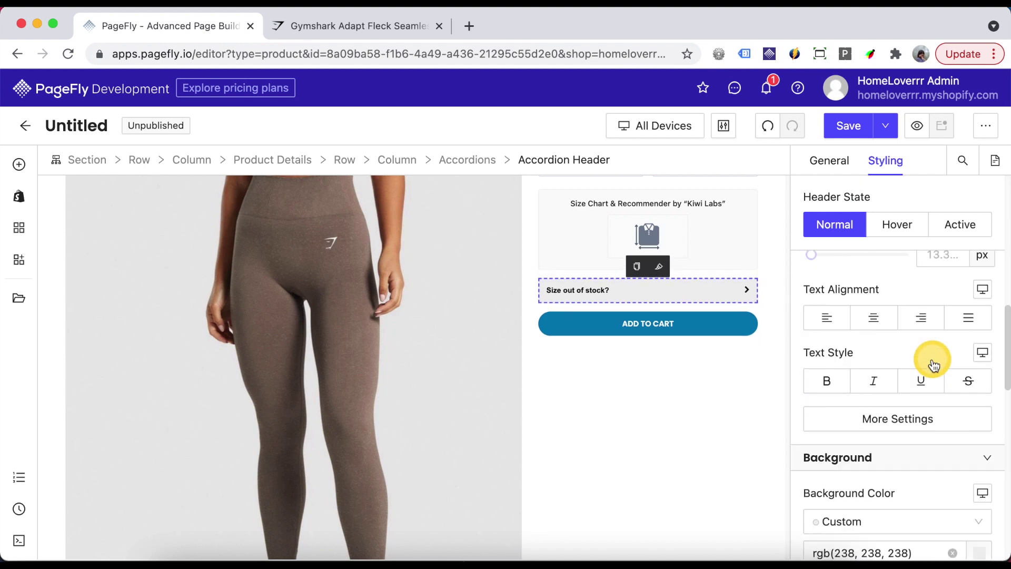
click(959, 375)
click(755, 475)
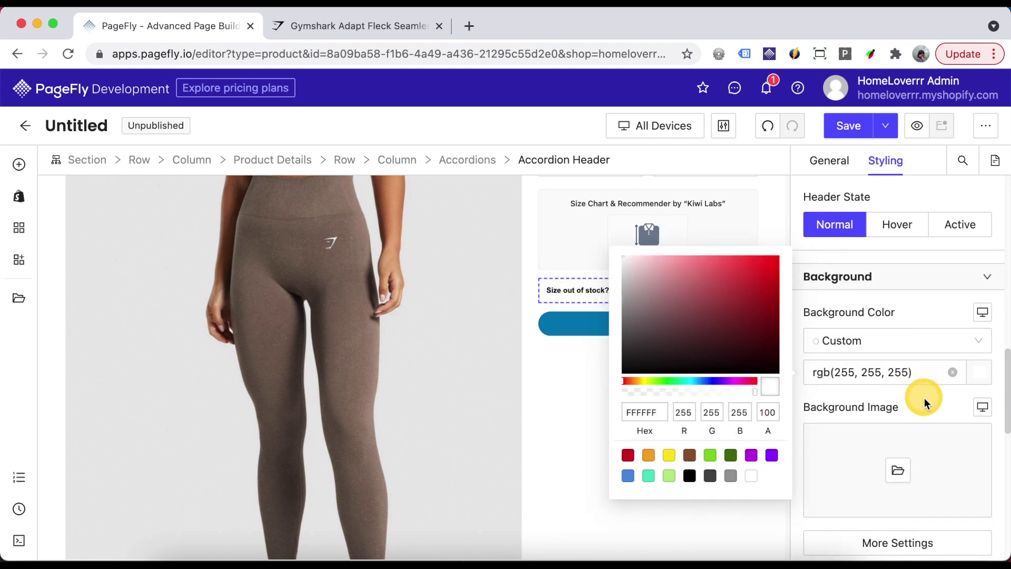
scroll(924, 397, down, 8)
scroll(948, 337, up, 8)
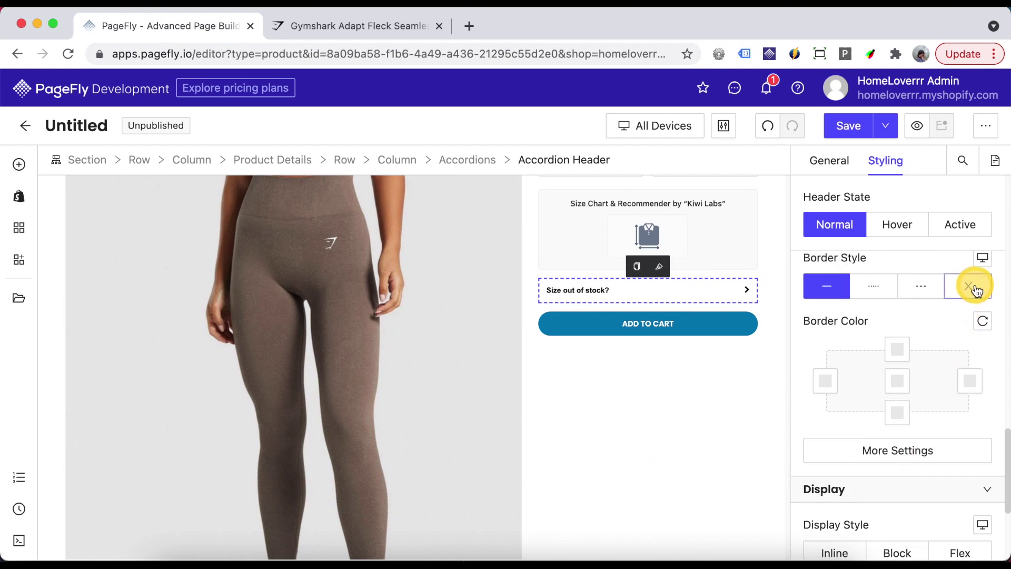
scroll(938, 352, up, 3)
click(892, 310)
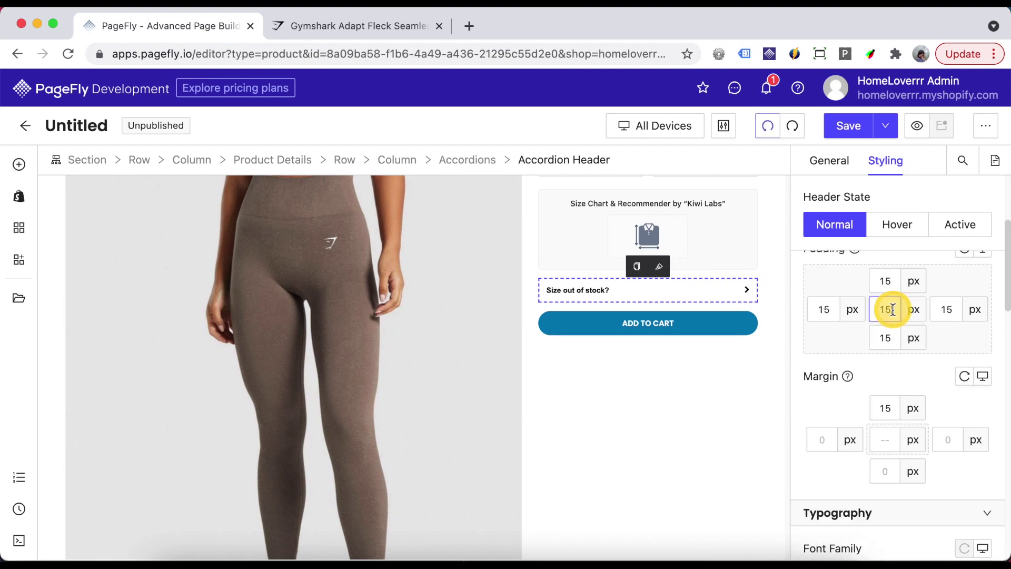
text(0)
scroll(915, 360, down, 5)
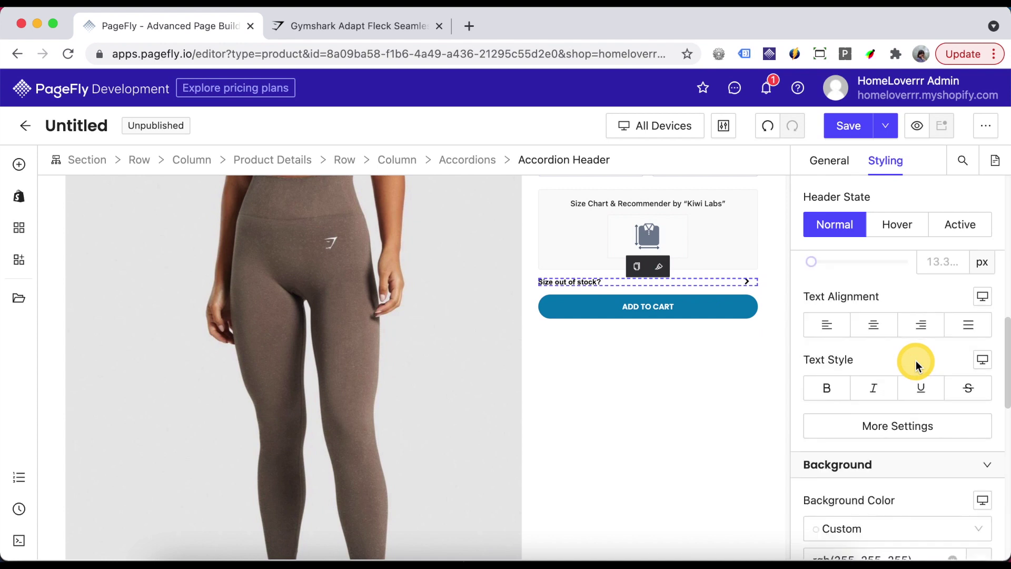
click(922, 391)
scroll(921, 448, down, 10)
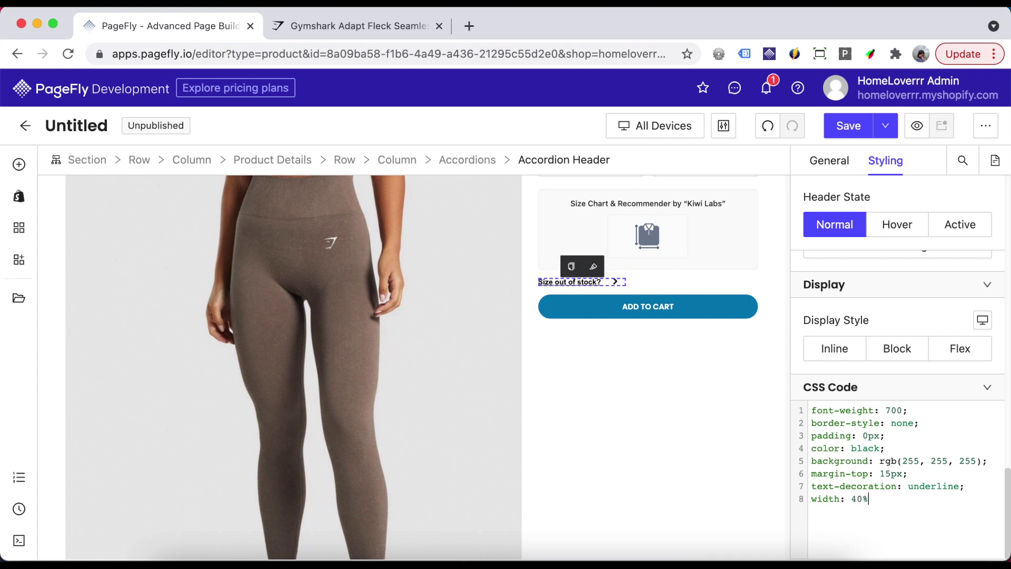
scroll(921, 337, up, 10)
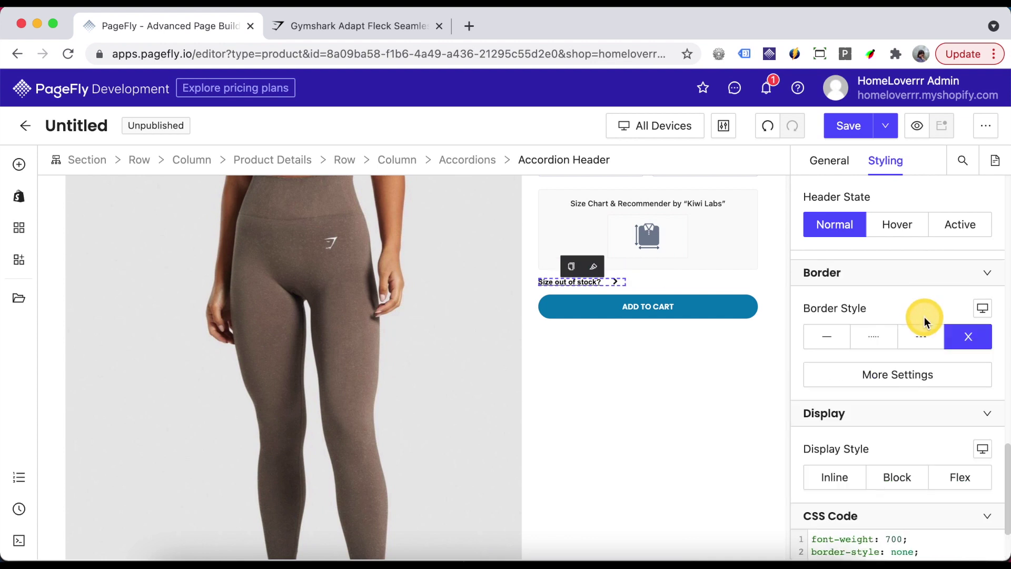
click(943, 434)
text(15)
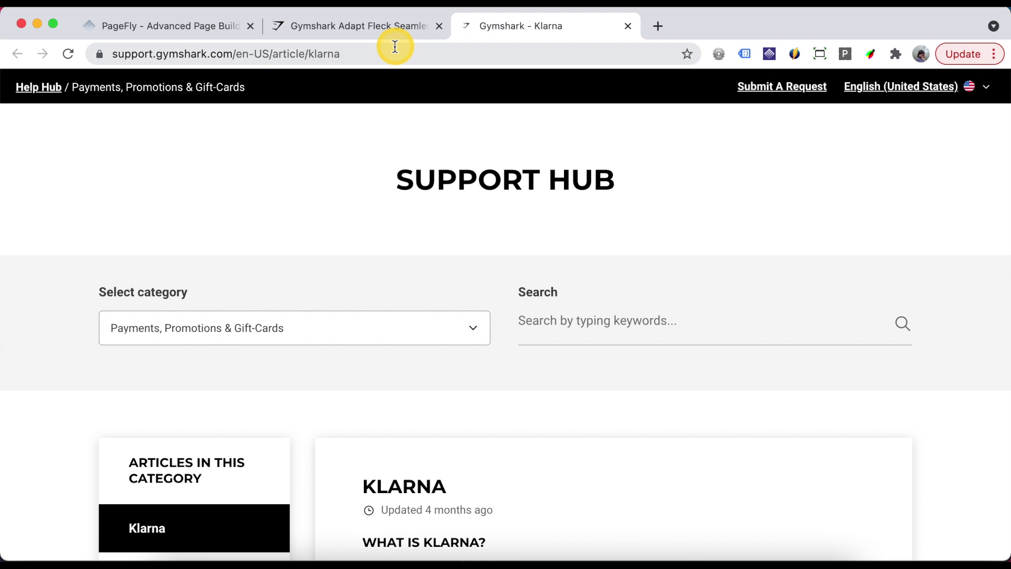
Copy the Klarna support page address from the browser for later use
click(395, 46)
right_click(395, 46)
click(453, 181)
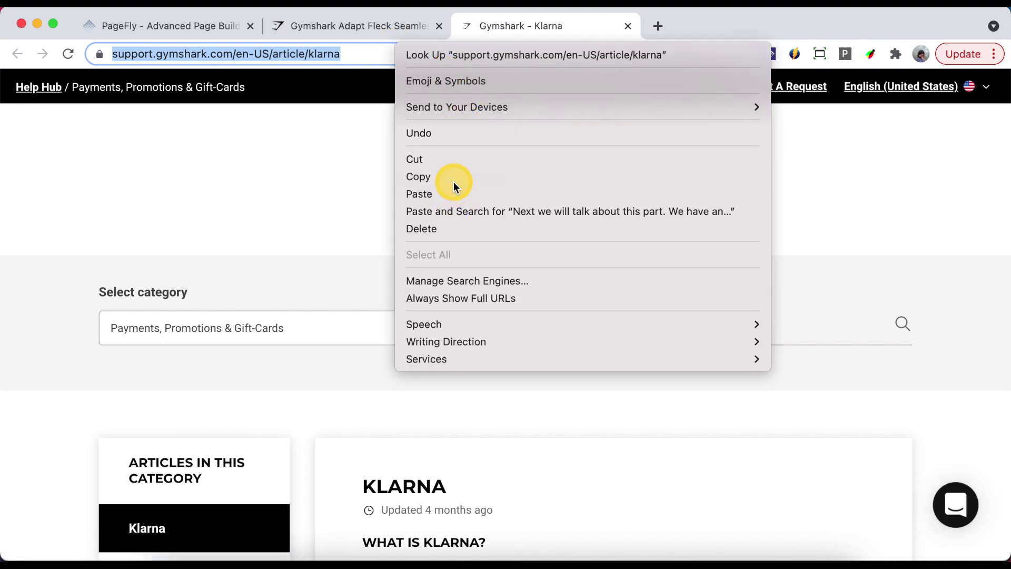
click(378, 33)
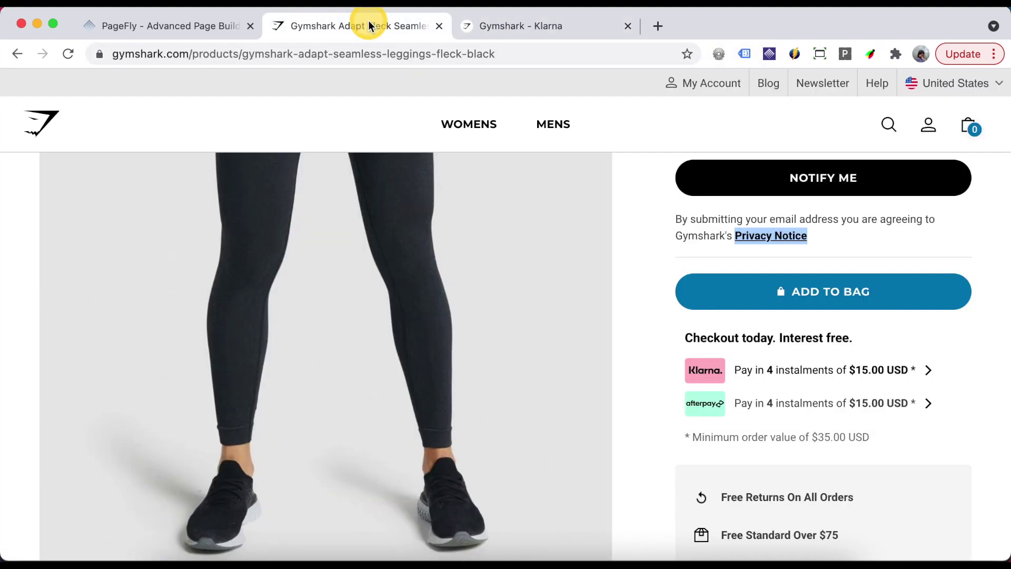
click(195, 26)
scroll(555, 331, down, 3)
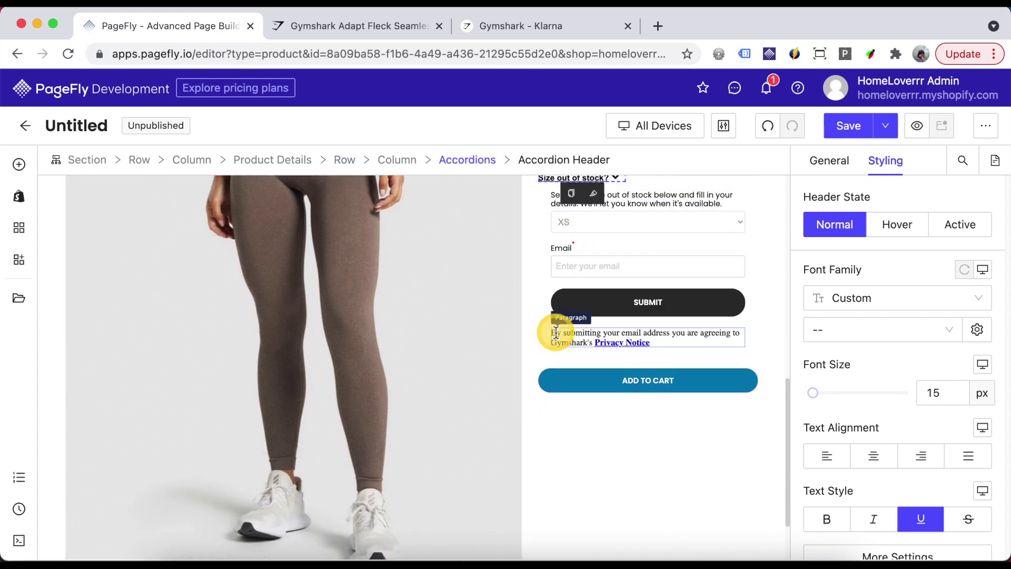
Insert the Klarna logo under ADD TO CART, 54 px wide with a right margin
click(19, 164)
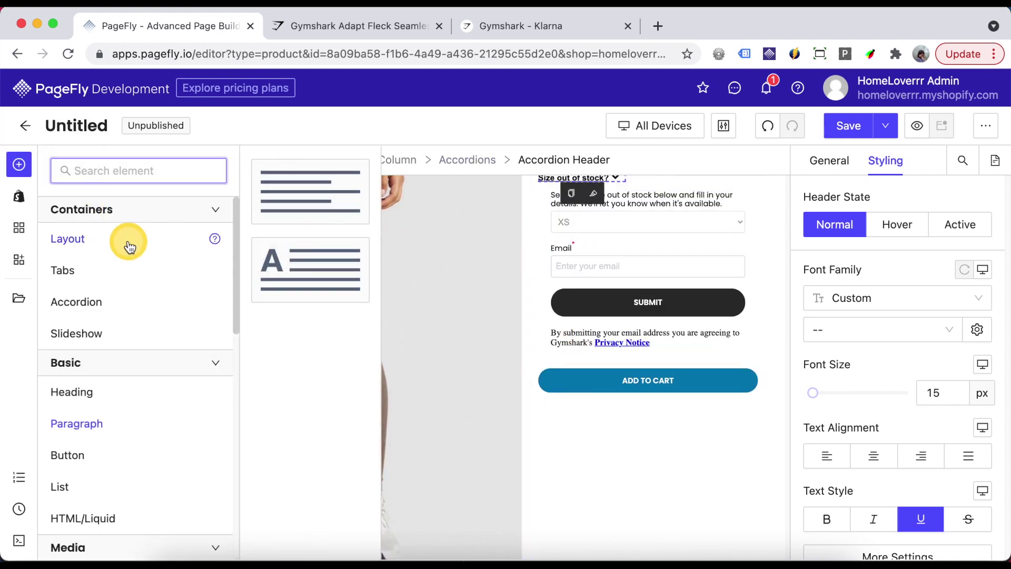
scroll(321, 378, down, 5)
drag(322, 454, 614, 392)
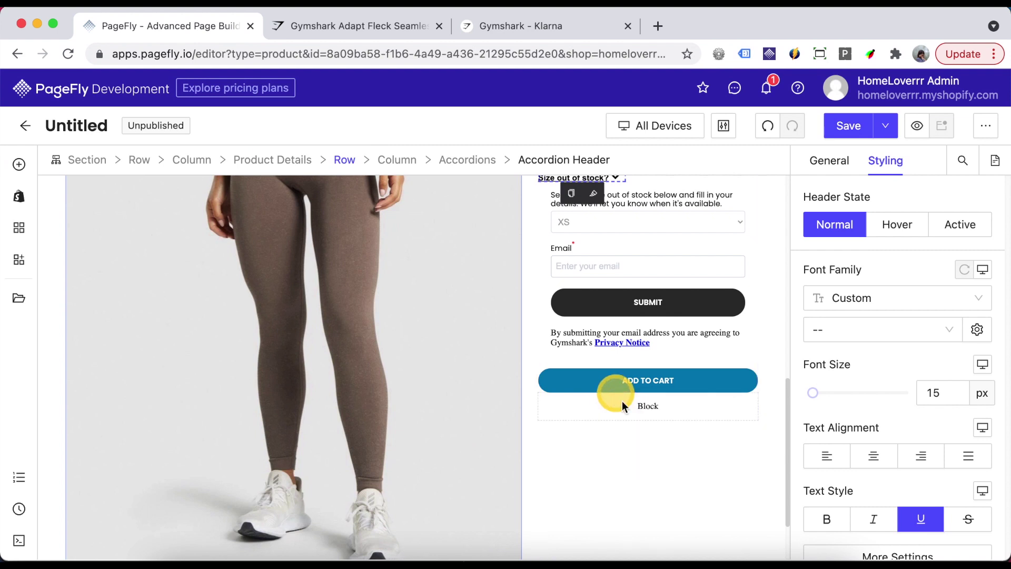
click(576, 380)
scroll(931, 390, up, 5)
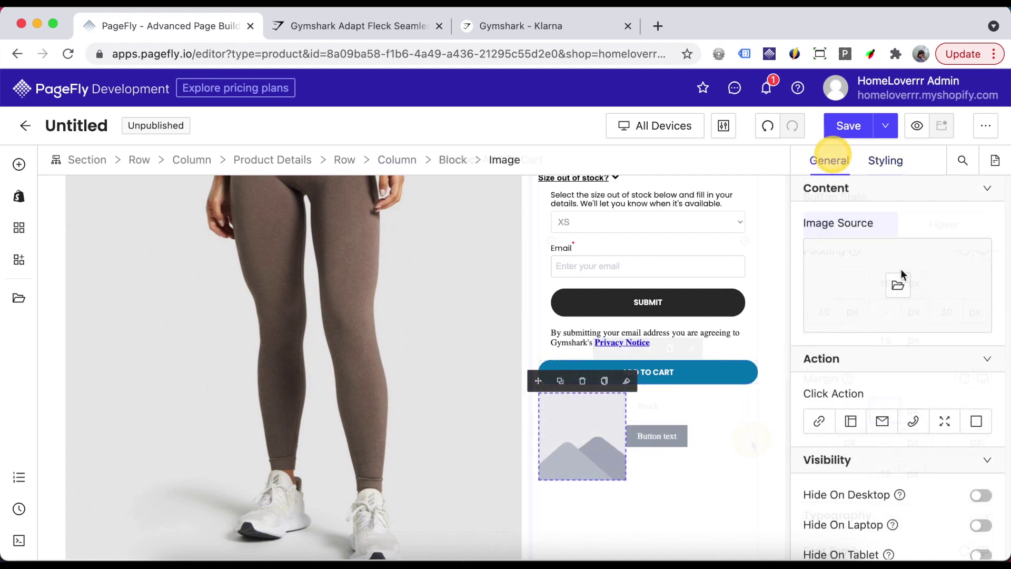
click(896, 288)
click(295, 383)
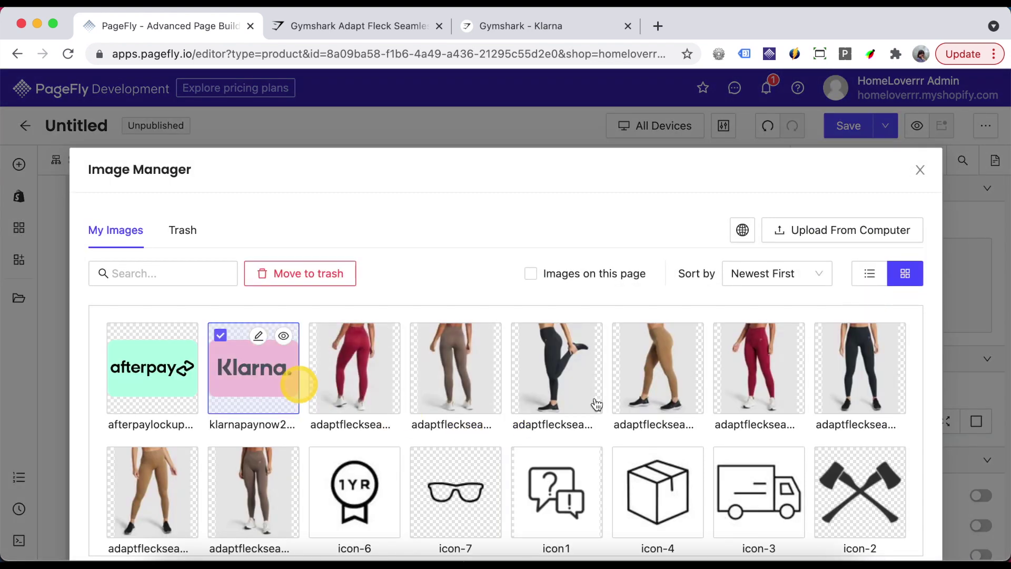
click(902, 520)
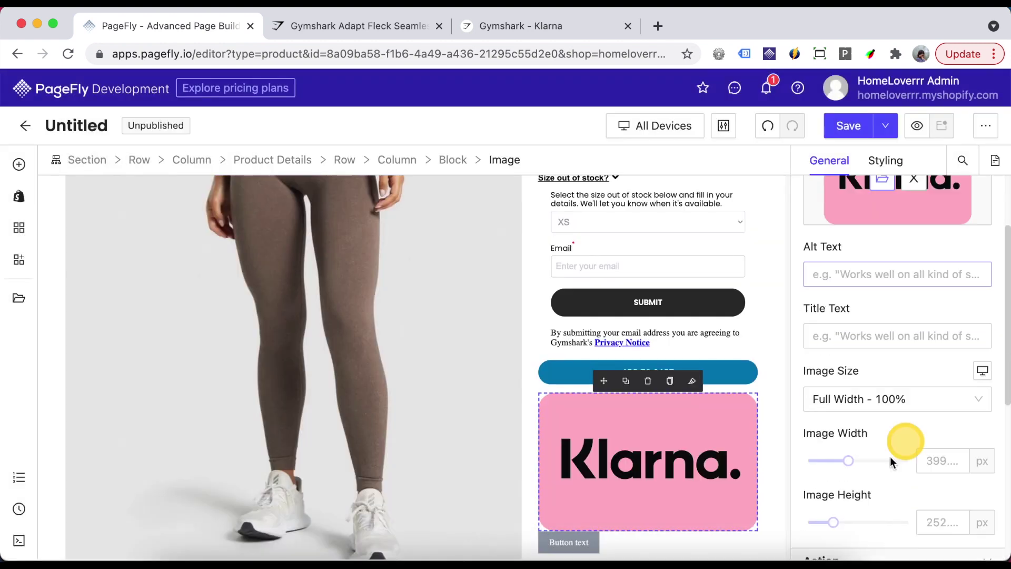
drag(849, 462, 815, 462)
click(883, 160)
click(948, 312)
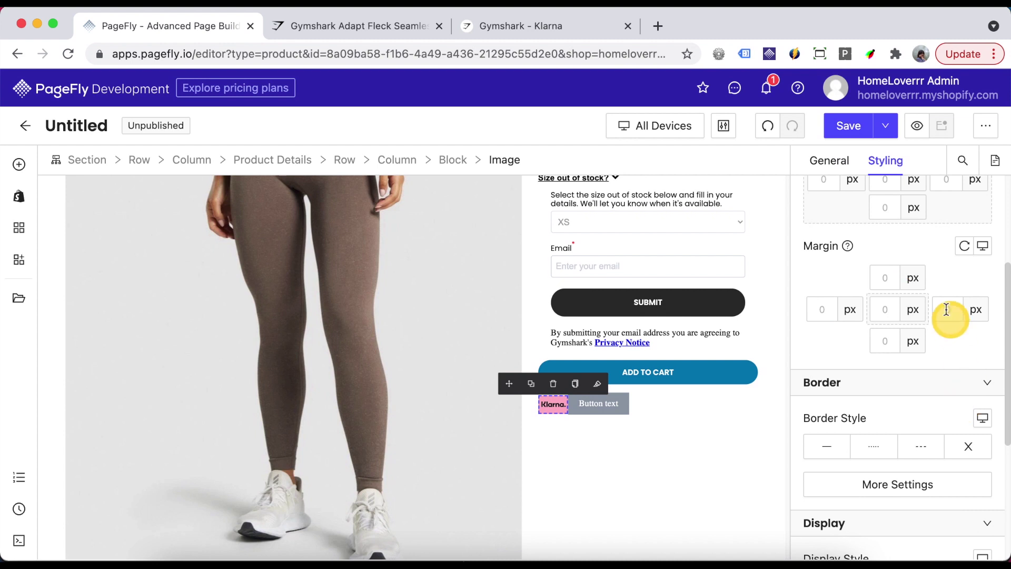
Set the button text to 'Pay in 4 instalments of $15.00 USD' with 4 and $15.00 USD bold
click(621, 403)
click(666, 403)
scroll(866, 296, up, 1)
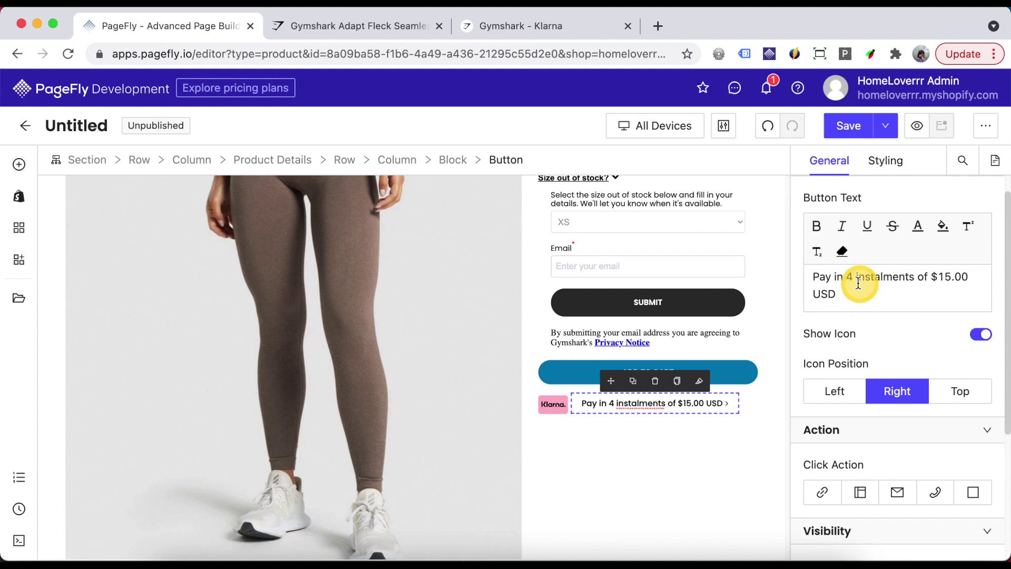
drag(835, 277, 852, 276)
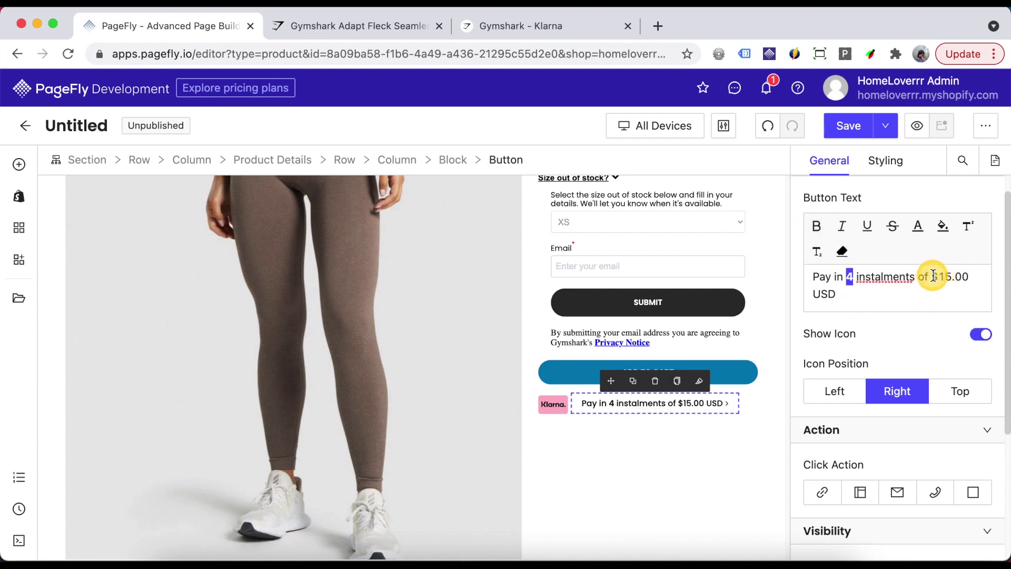
drag(933, 276, 830, 293)
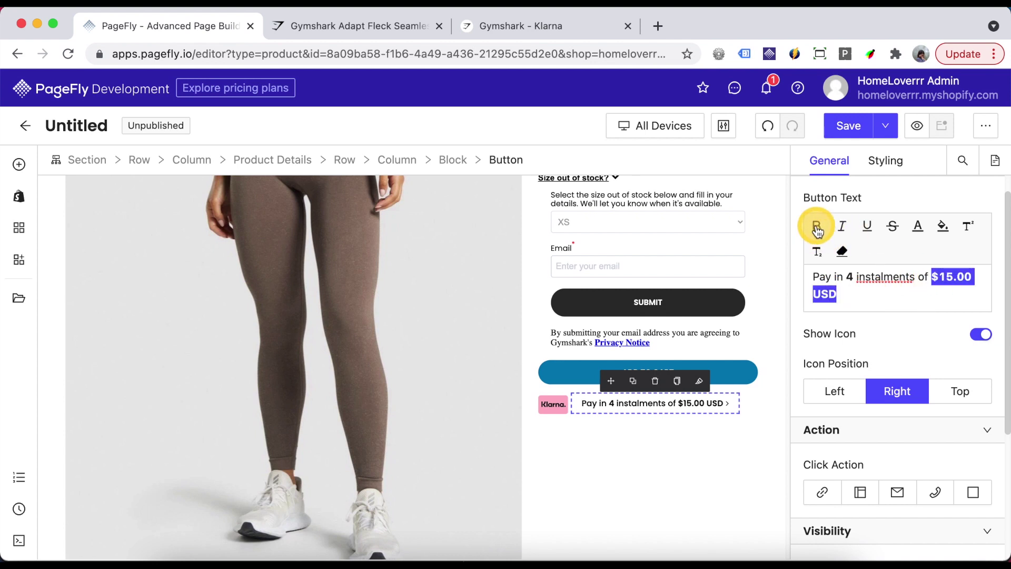
scroll(908, 343, down, 3)
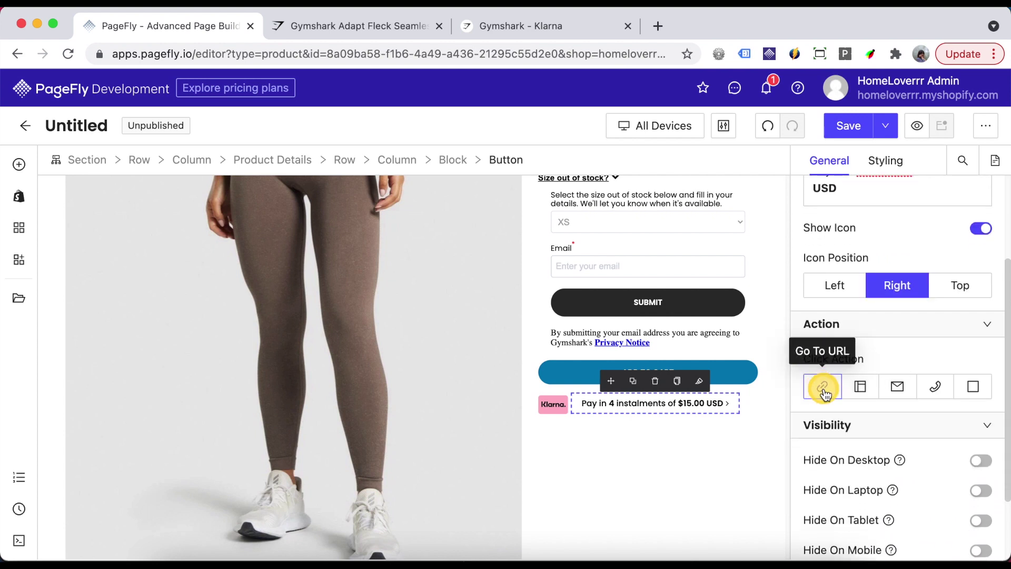
Set the button's Go To URL action to support.gymshark.com/en-US/article/klarna with Open in new tab
click(823, 387)
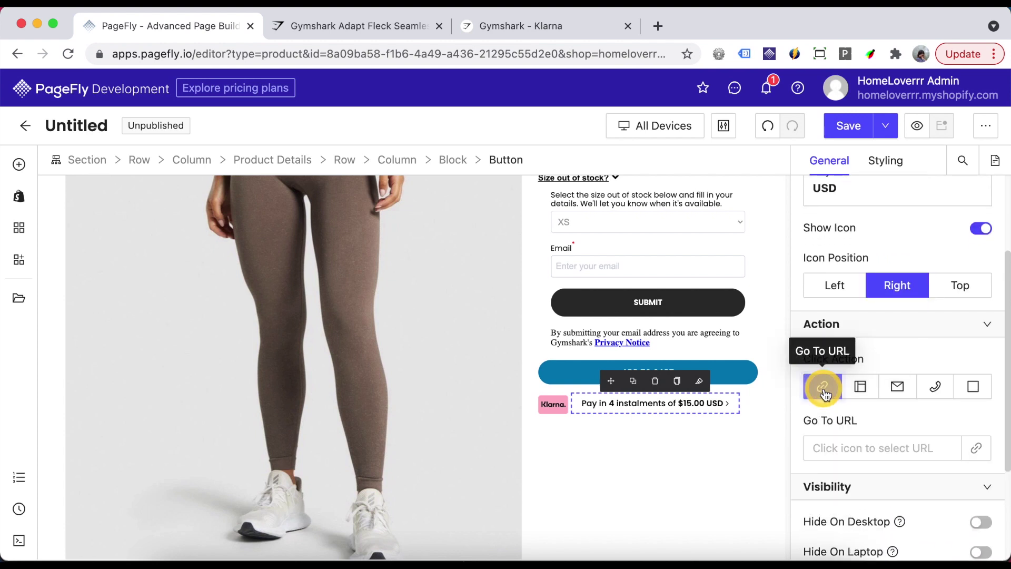
click(841, 447)
click(373, 240)
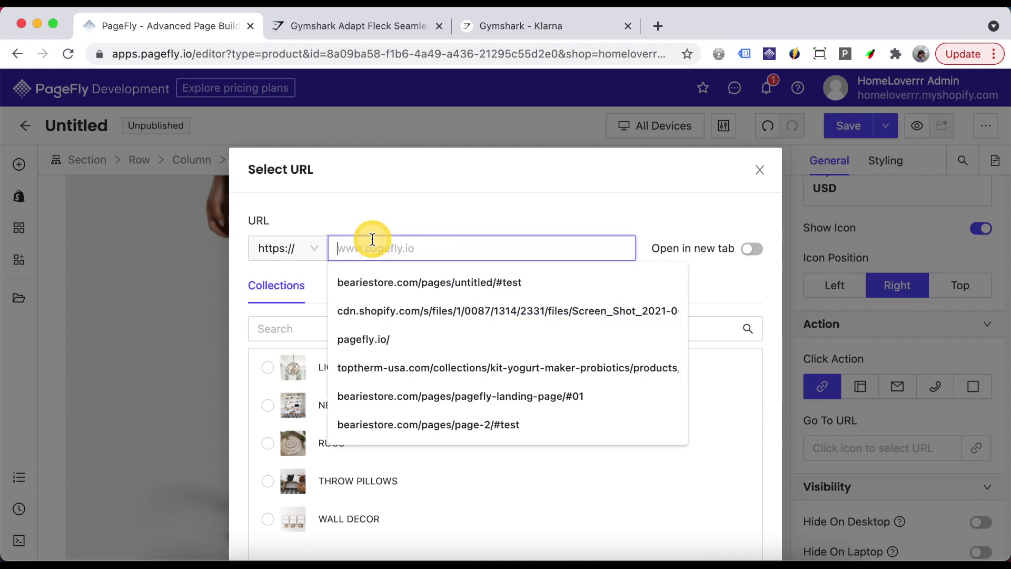
right_click(347, 248)
click(399, 361)
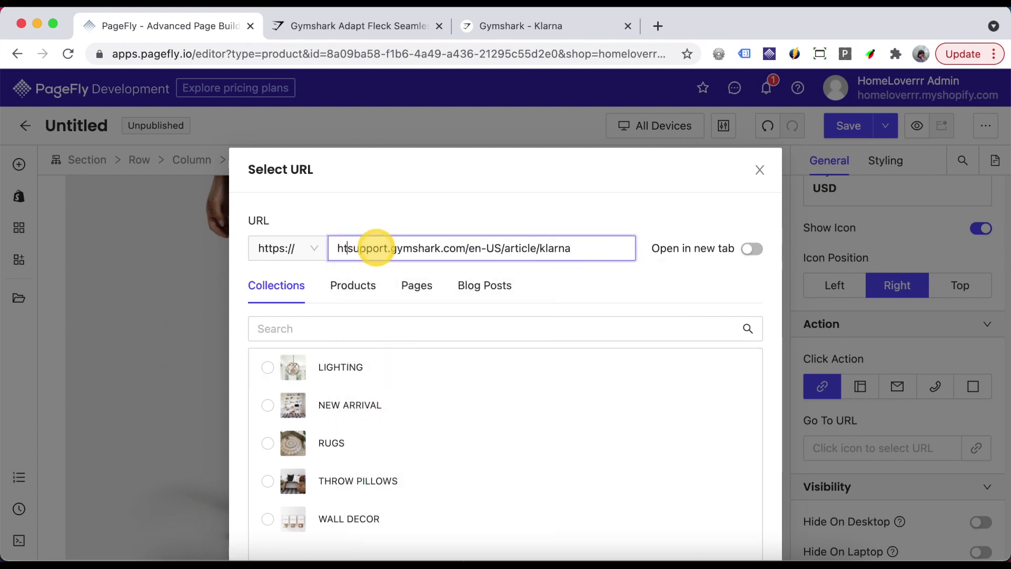
key(BackSpace)
key(BackSpace)
click(761, 250)
scroll(813, 385, down, 3)
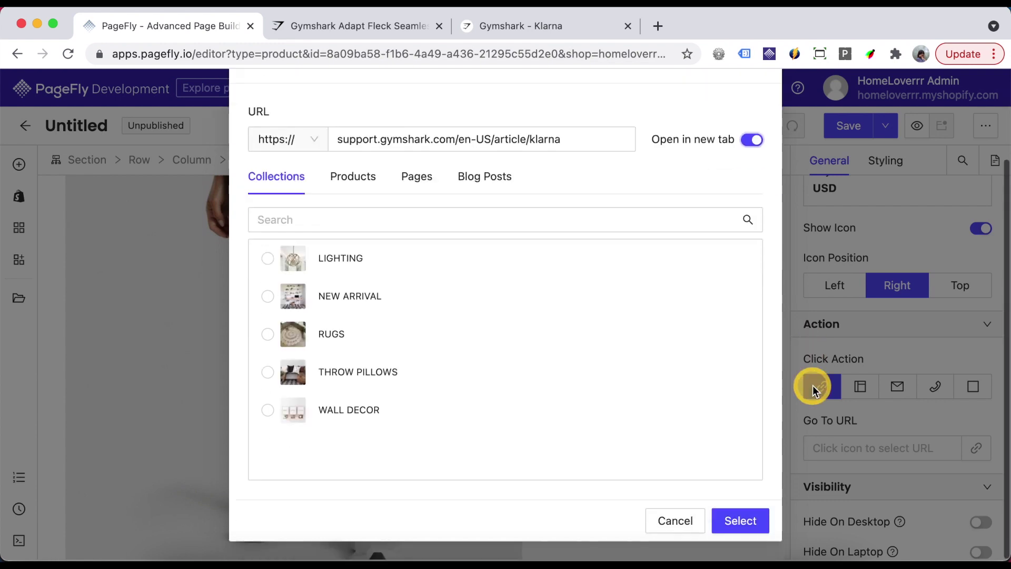
click(740, 518)
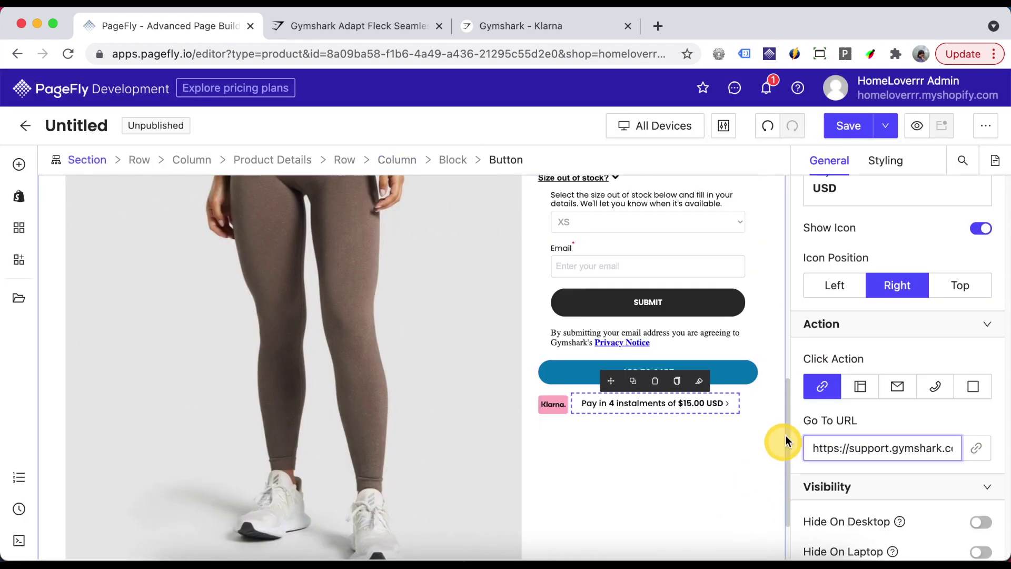
click(905, 353)
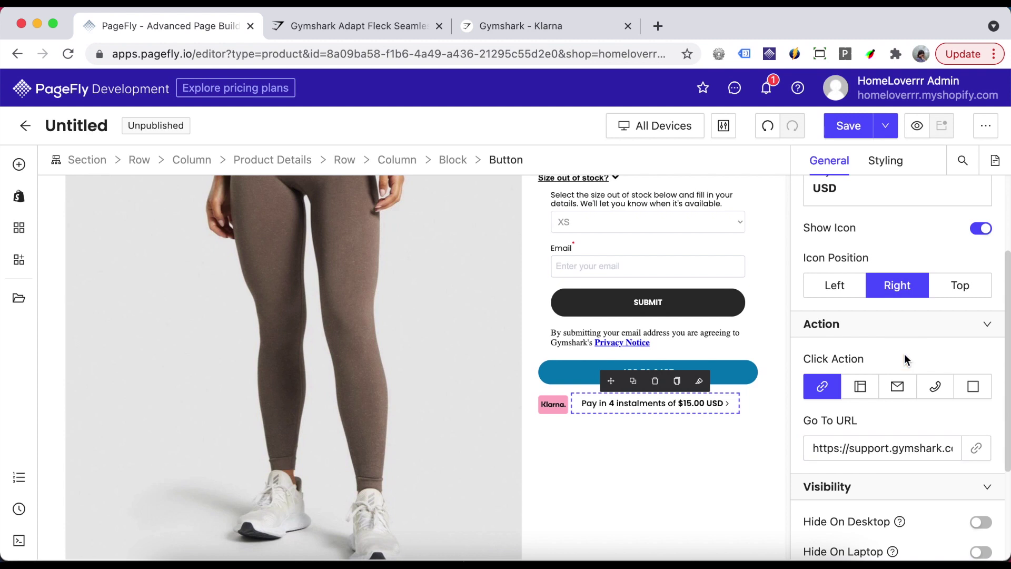
Duplicate the Klarna instalment row and swap the copy's logo for the afterpay logo
click(453, 160)
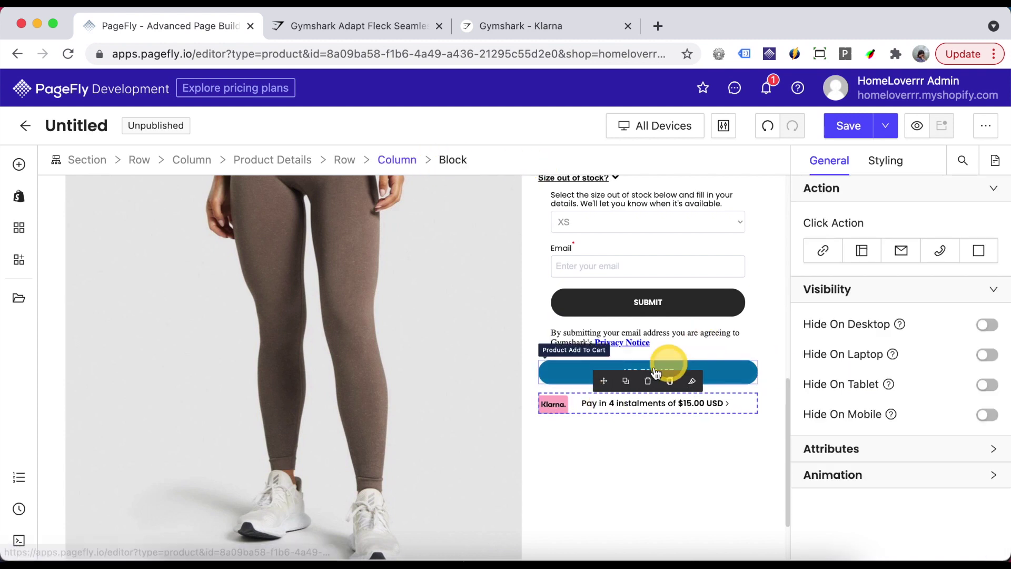
click(627, 381)
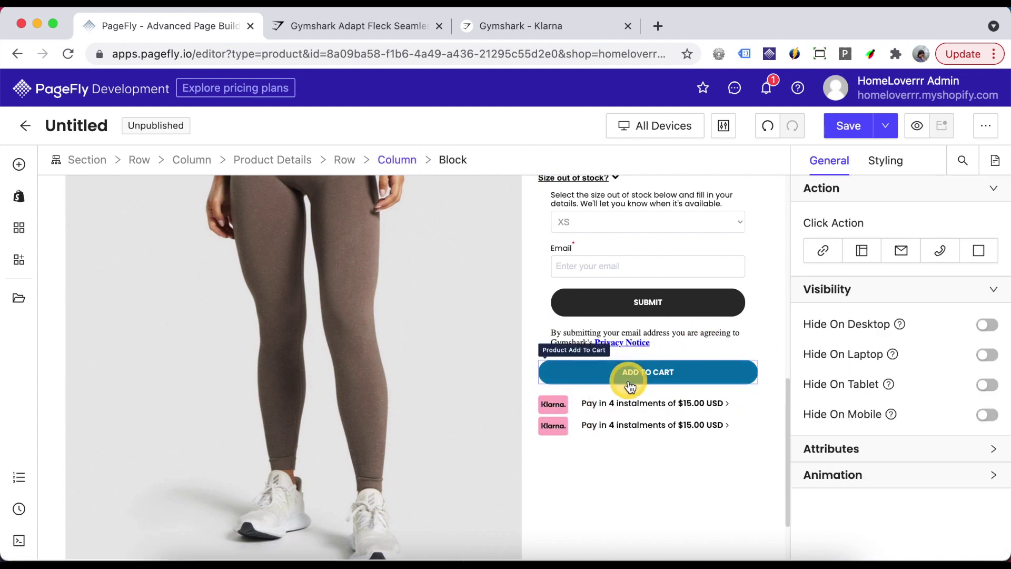
click(553, 424)
scroll(867, 242, up, 2)
scroll(867, 242, up, 2)
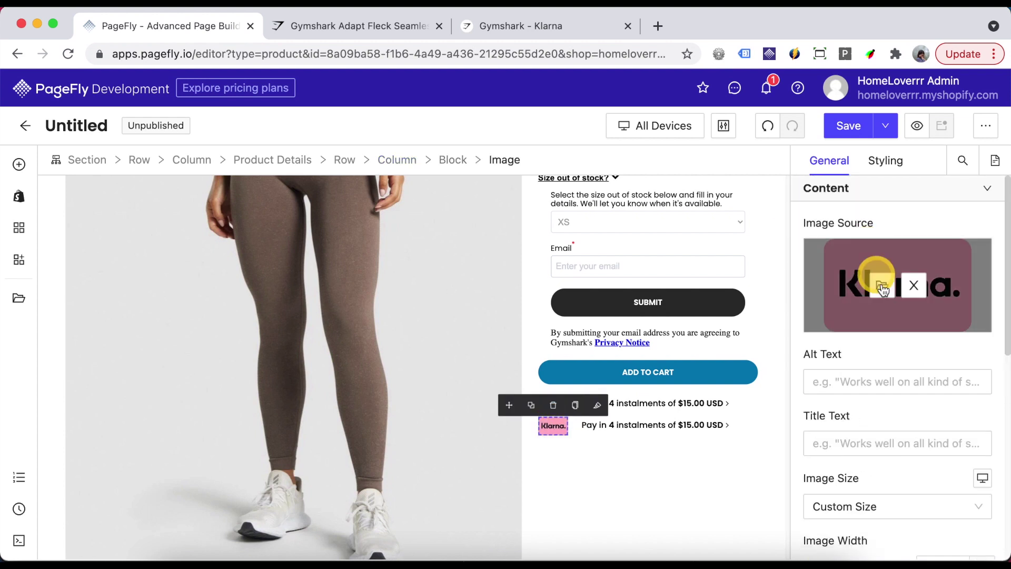
click(884, 286)
click(152, 377)
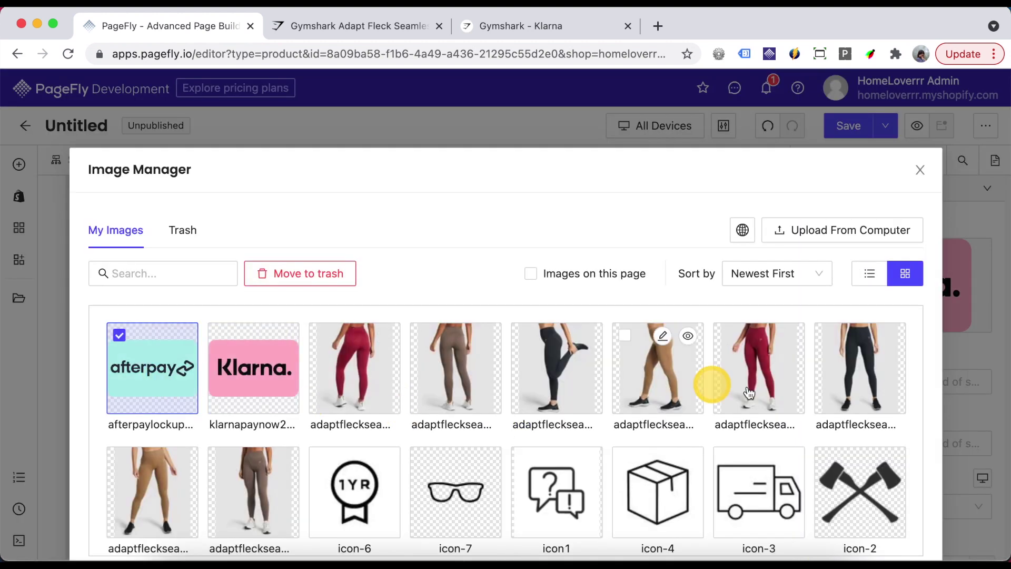
scroll(985, 514, down, 3)
click(901, 516)
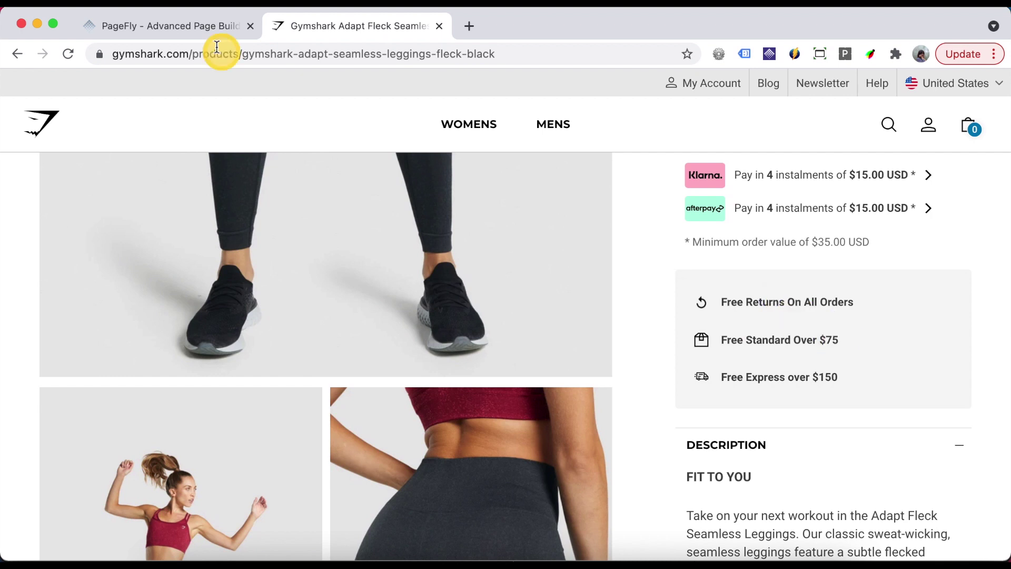
Make the Free Returns On All Orders block a wrapping flex row with icon and text vertically centred
click(201, 24)
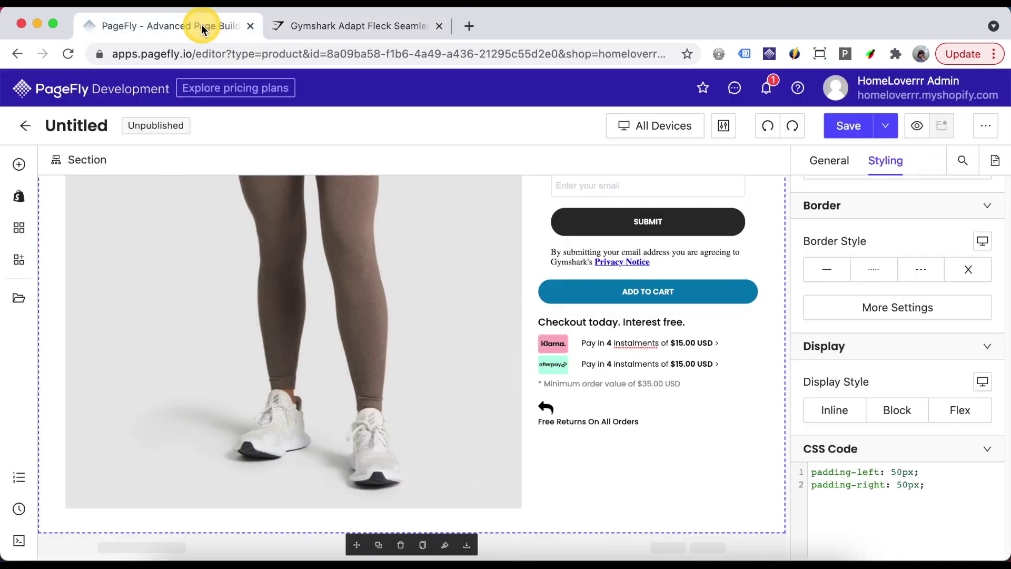
click(548, 406)
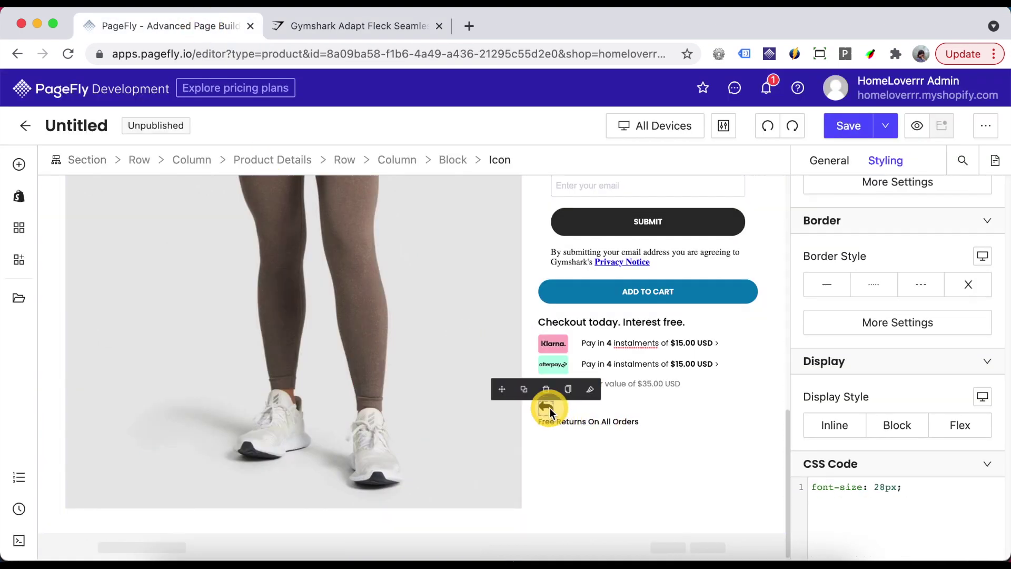
click(585, 418)
click(451, 160)
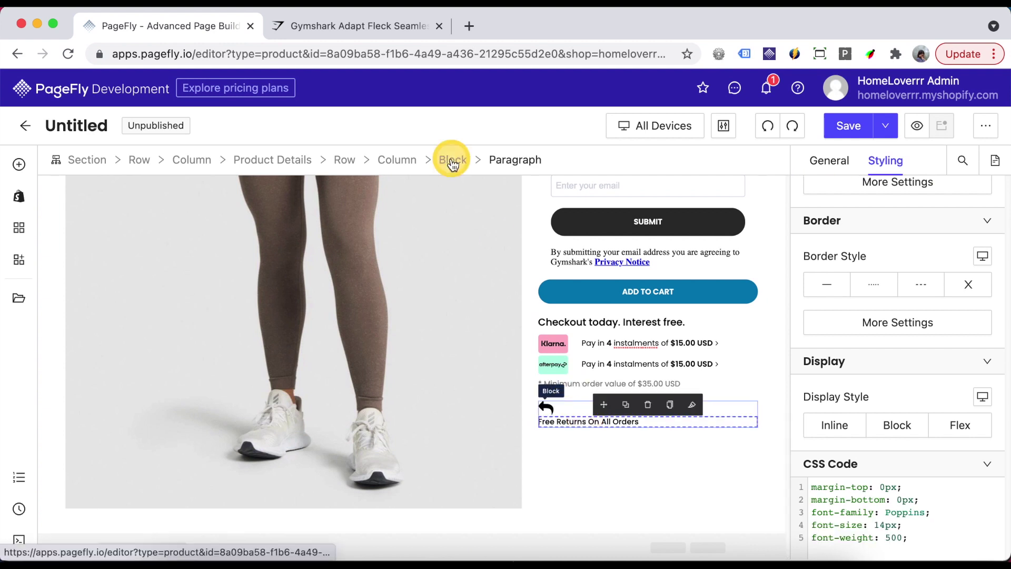
scroll(900, 245, up, 3)
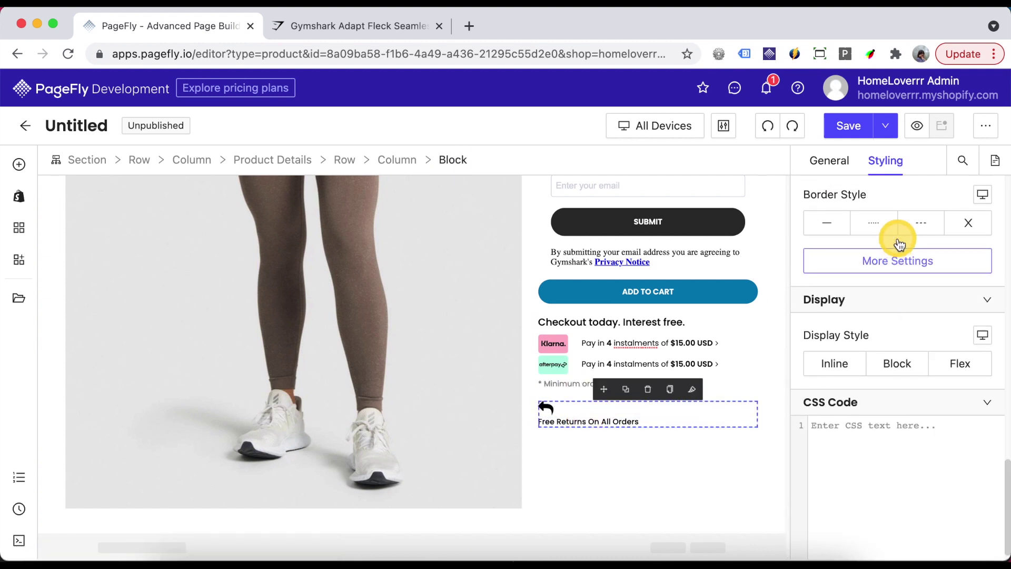
scroll(895, 243, down, 3)
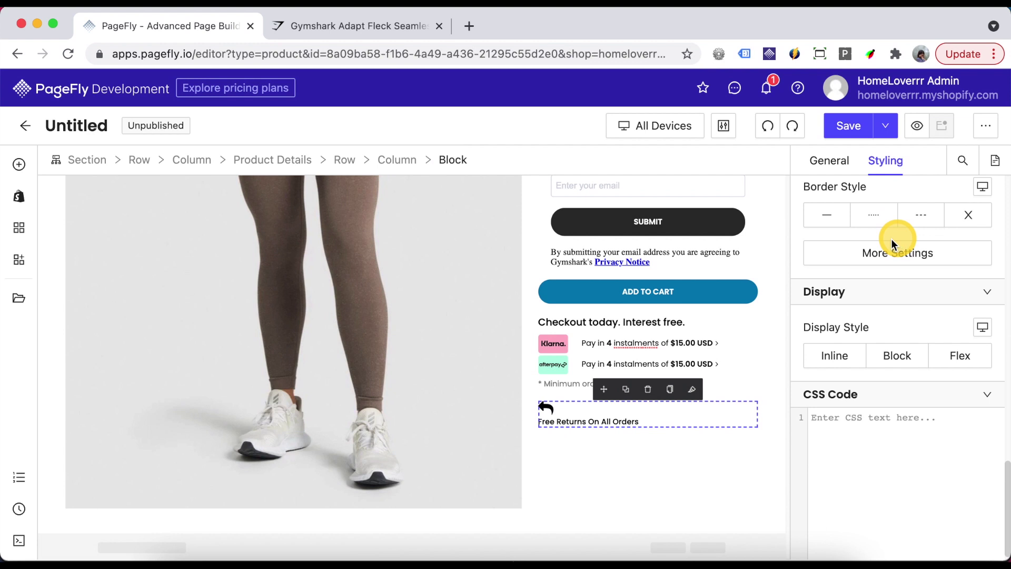
click(964, 356)
scroll(968, 359, down, 5)
click(967, 359)
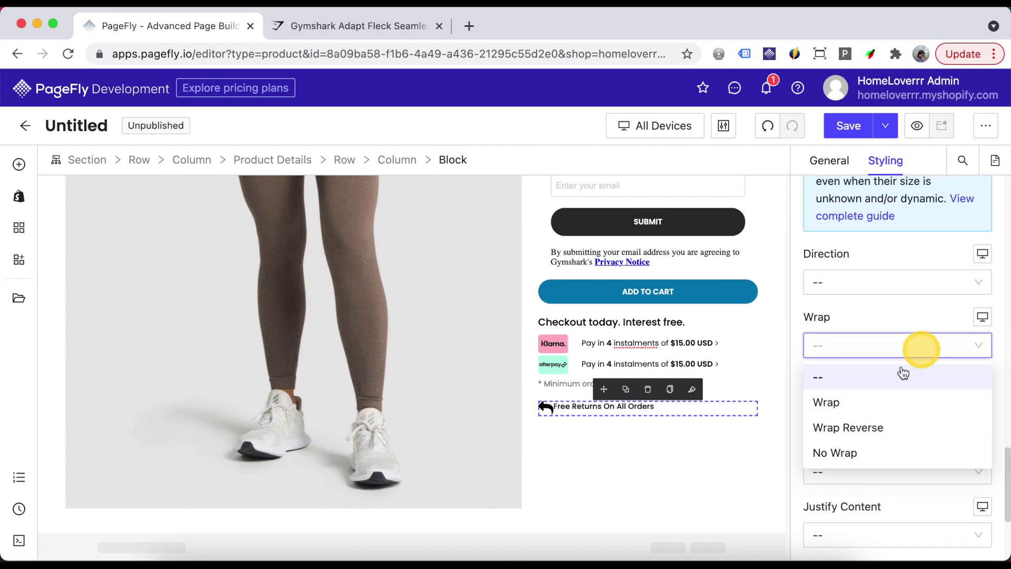
click(858, 404)
click(891, 409)
click(857, 277)
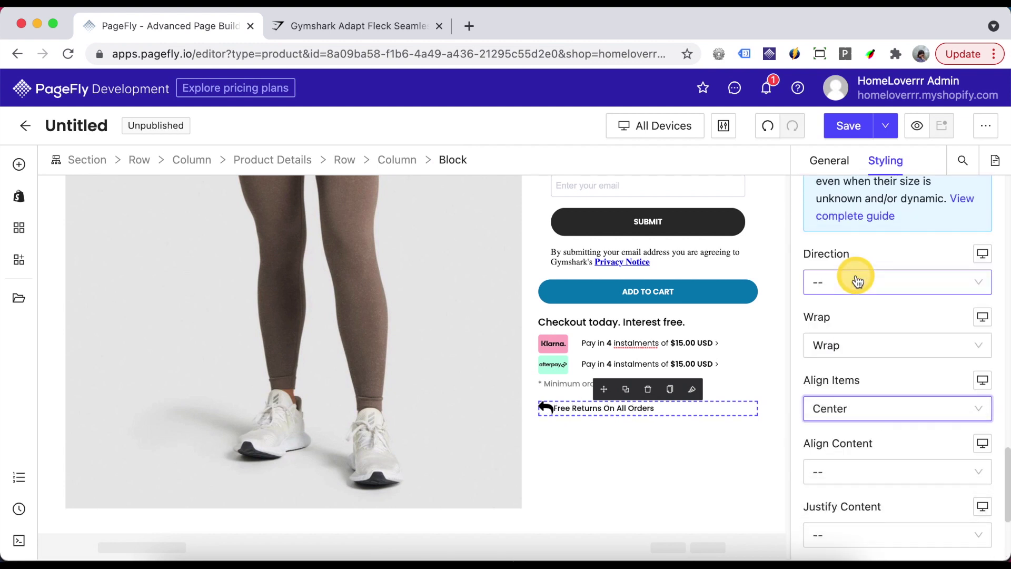
Give the Free Returns block a light grey EDEDEE background
click(548, 406)
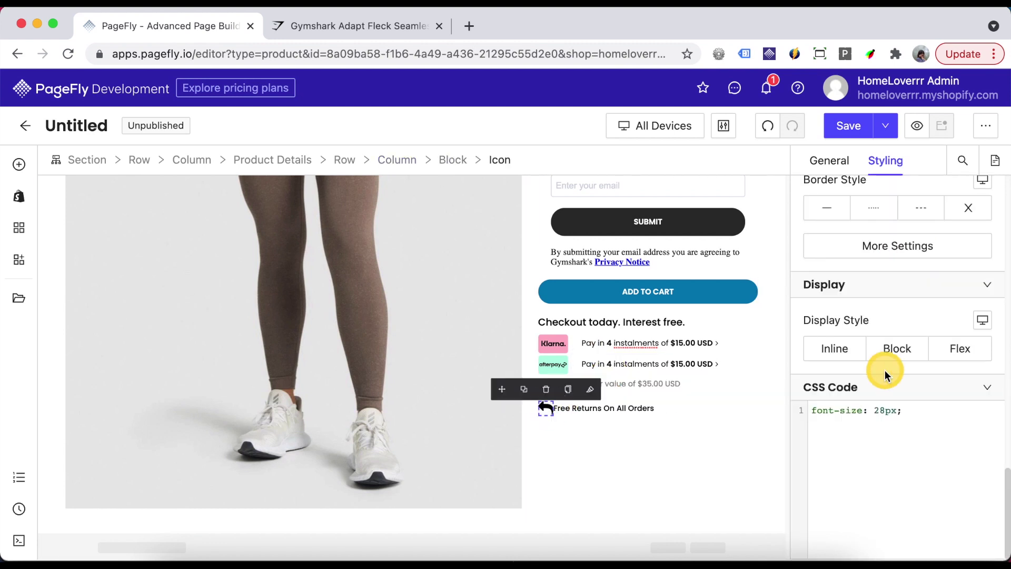
scroll(885, 372, up, 10)
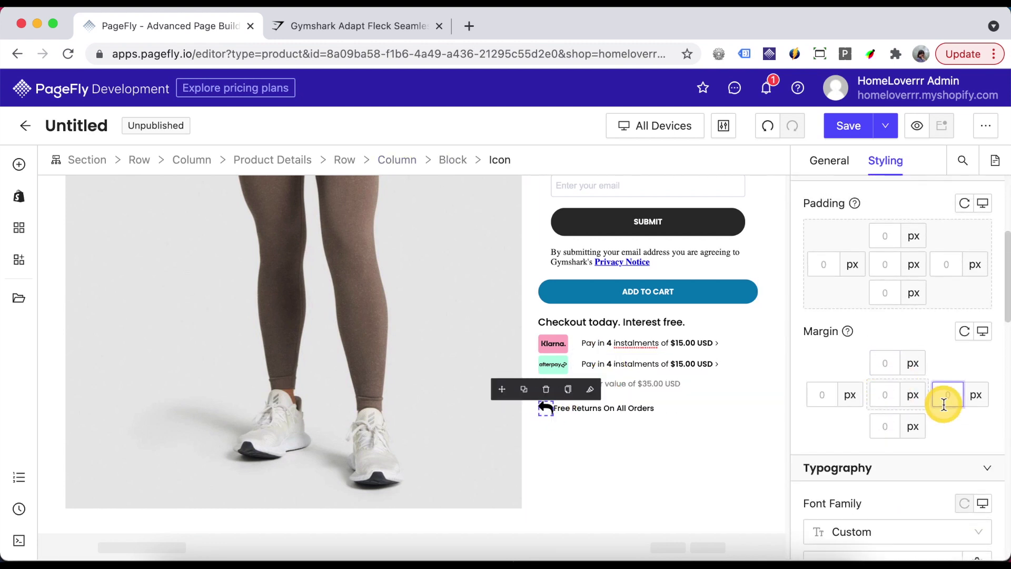
click(687, 407)
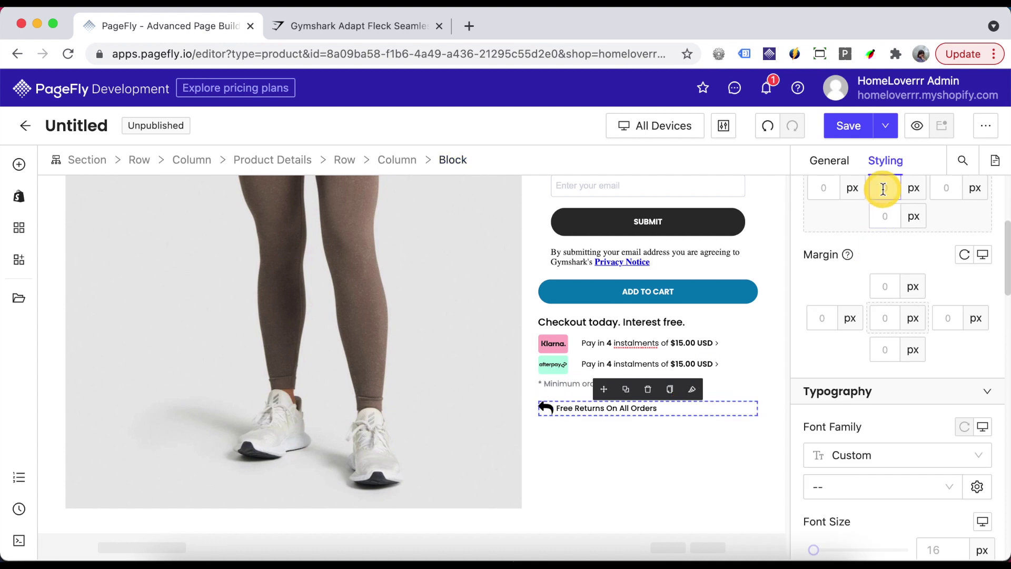
scroll(962, 351, down, 10)
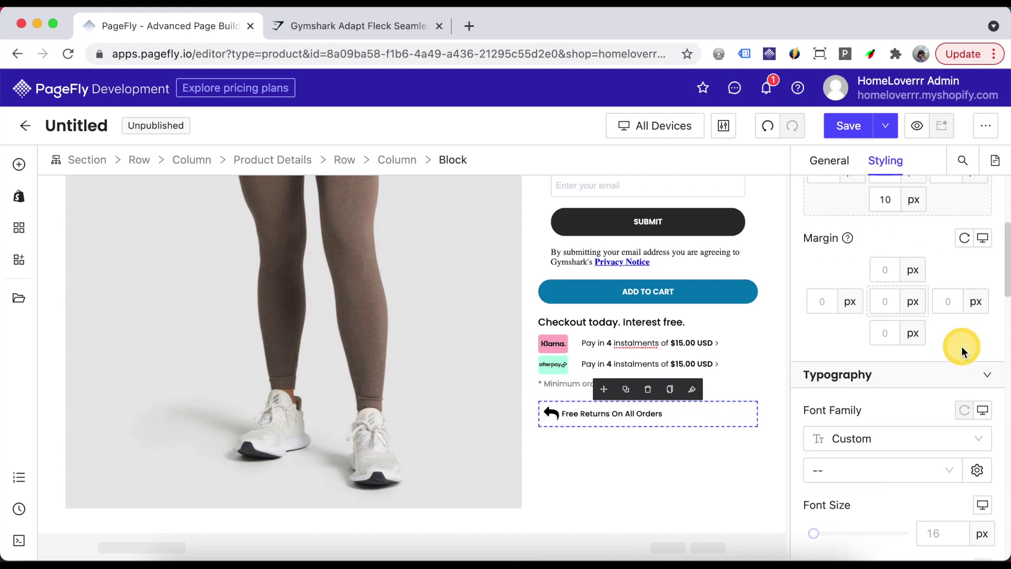
click(978, 311)
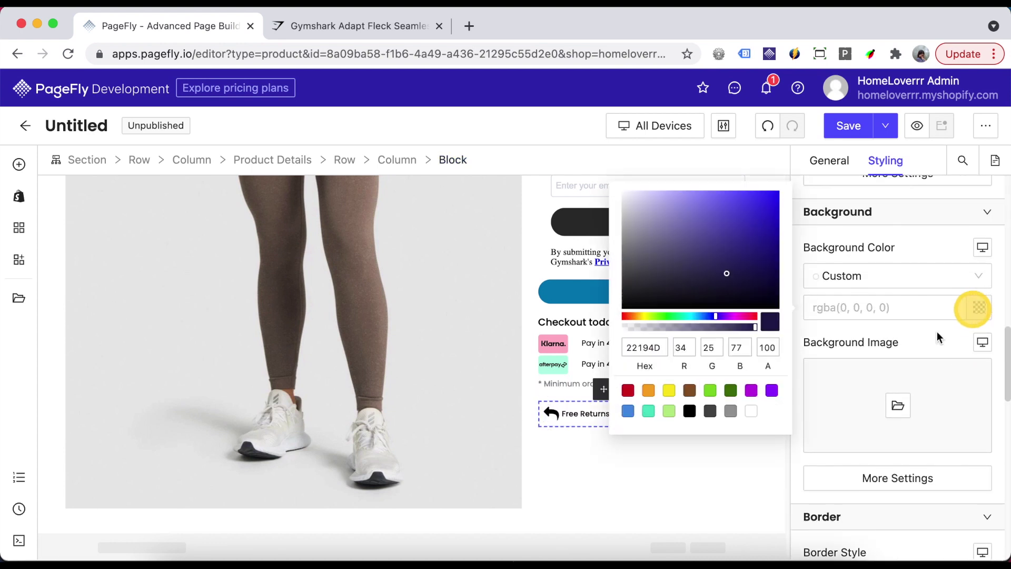
click(731, 411)
drag(623, 239, 623, 198)
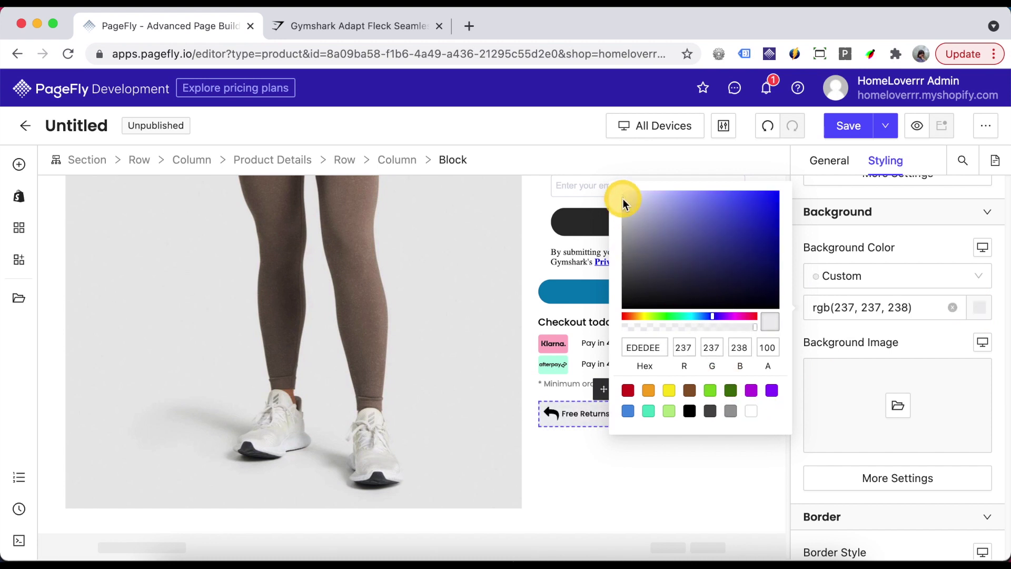
click(765, 463)
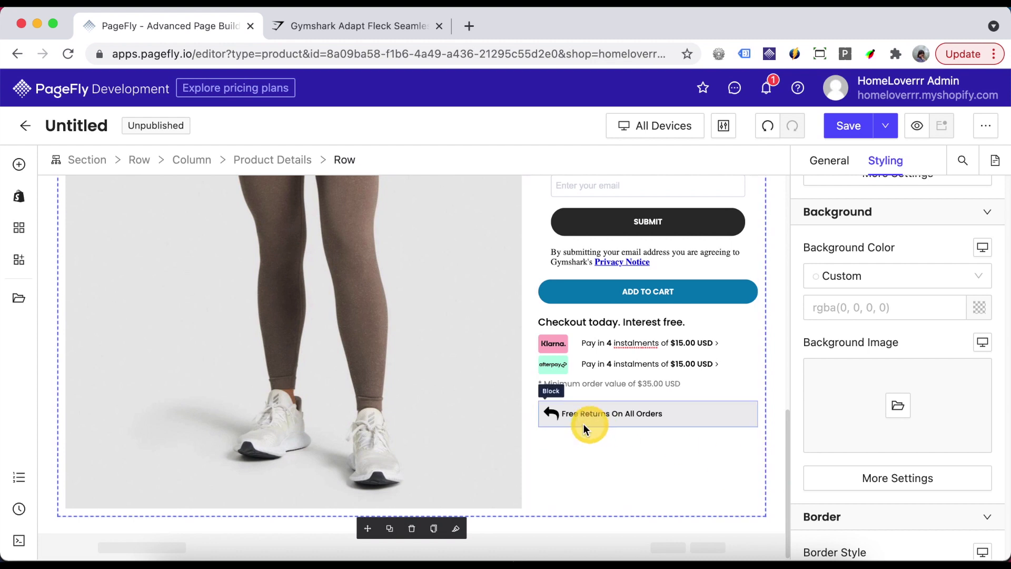
click(551, 414)
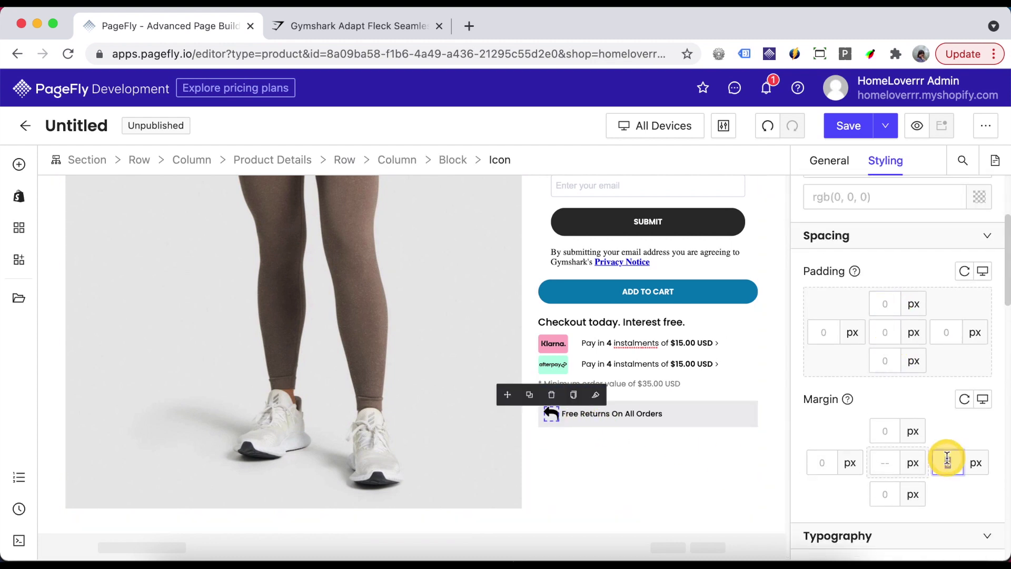
click(762, 463)
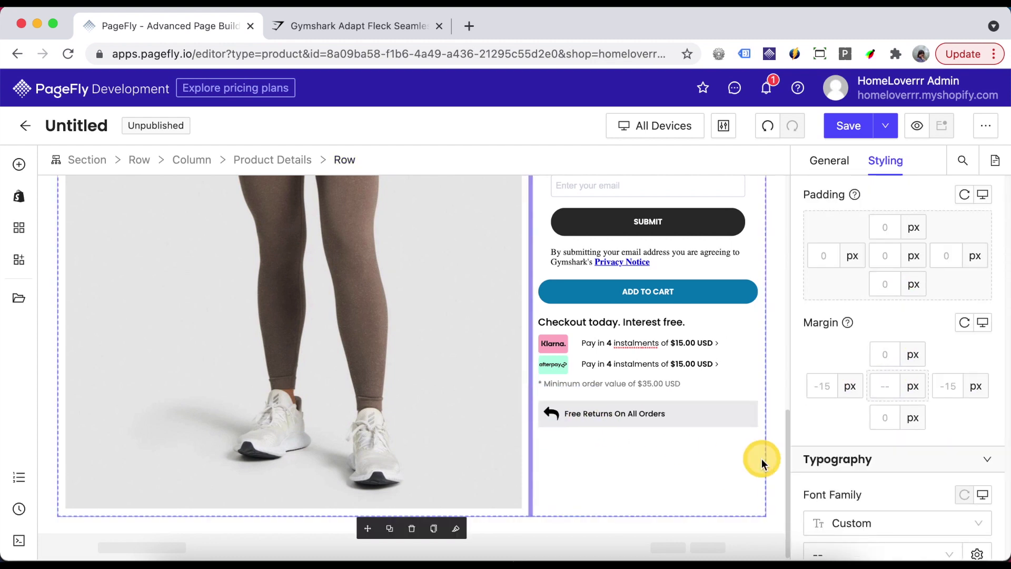
Duplicate the Free Returns line twice for the Free Standard Over $75 and Free Express over $150 rows
click(711, 414)
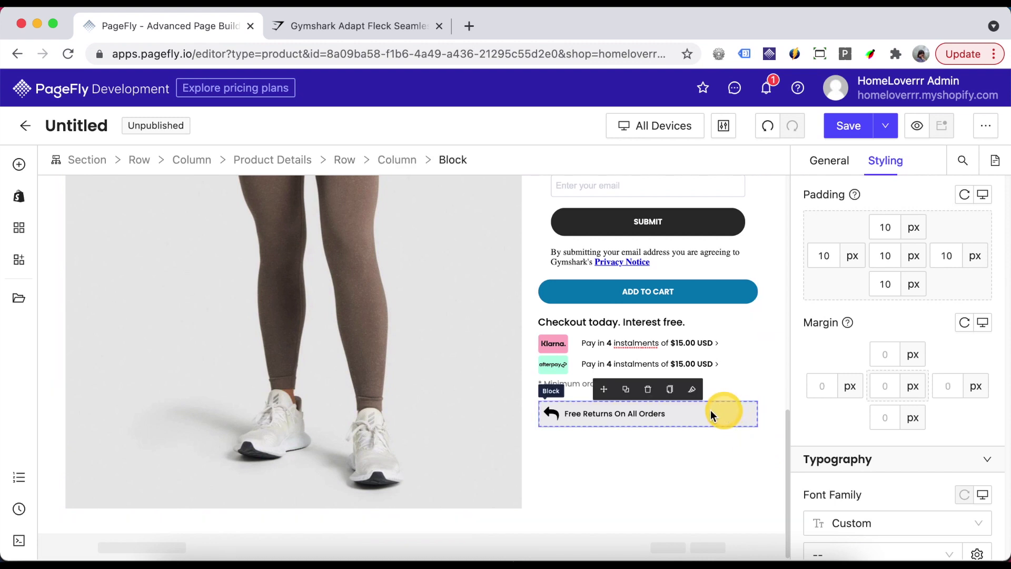
click(626, 390)
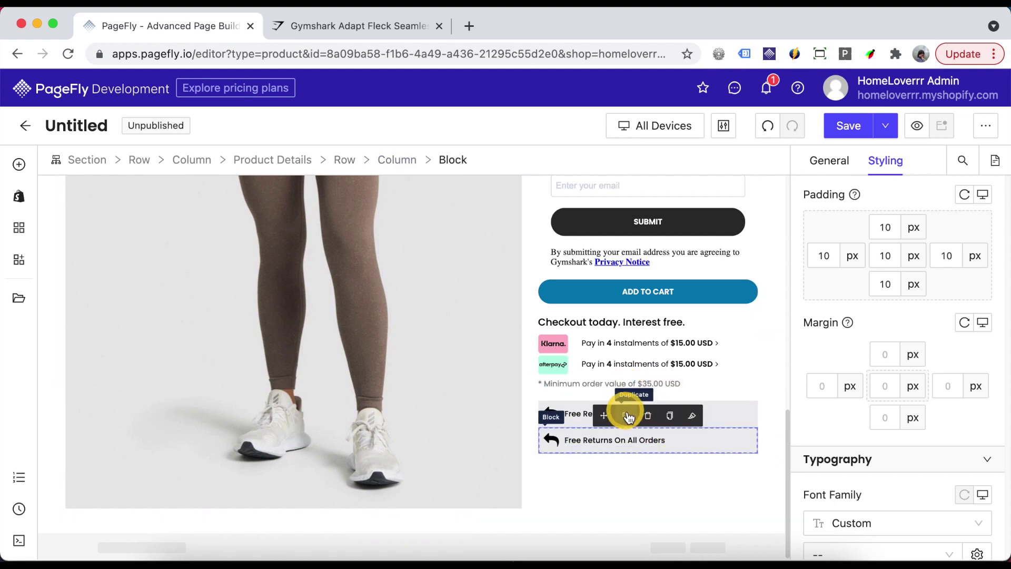
click(627, 414)
click(765, 485)
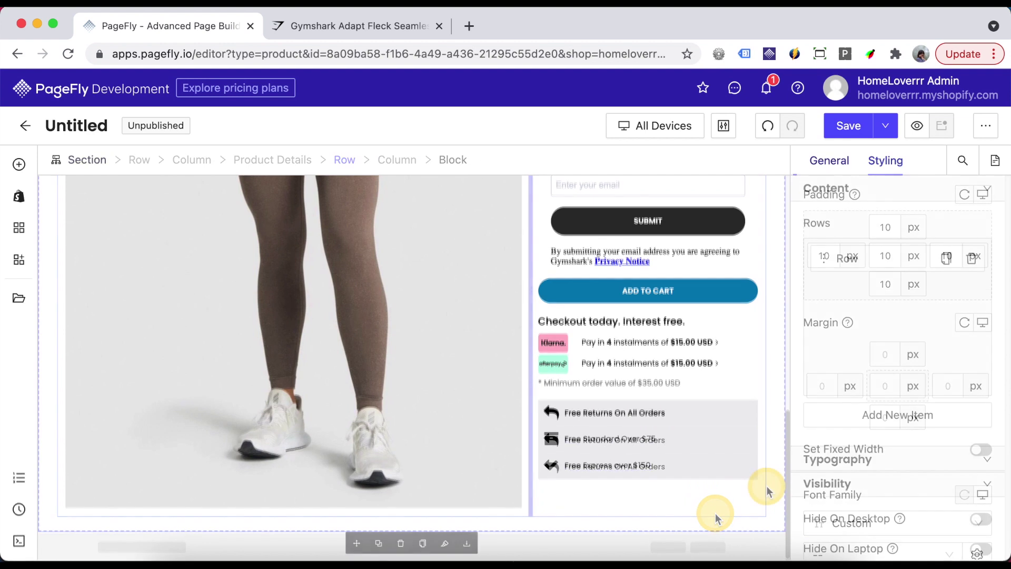
click(944, 344)
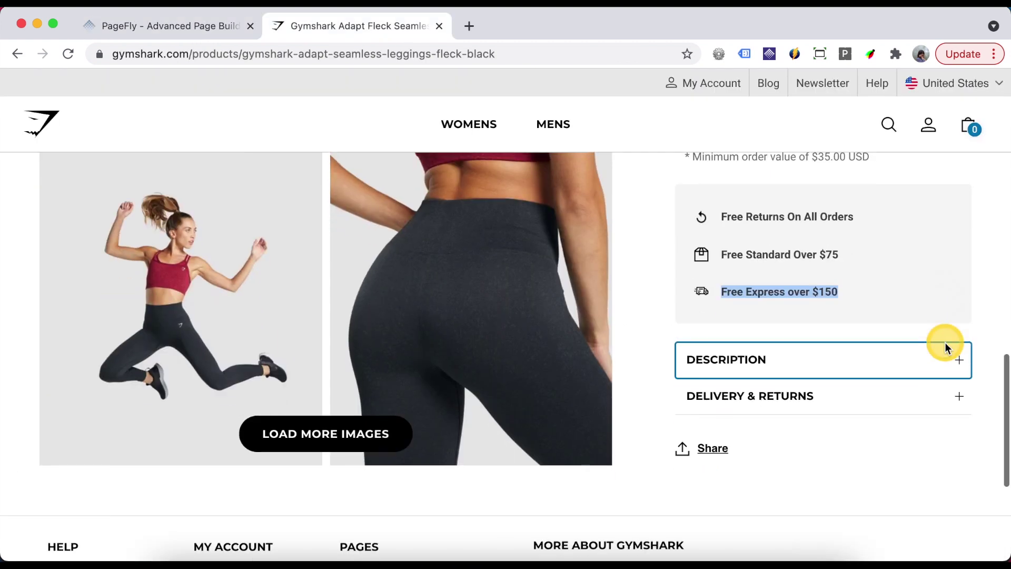
click(930, 375)
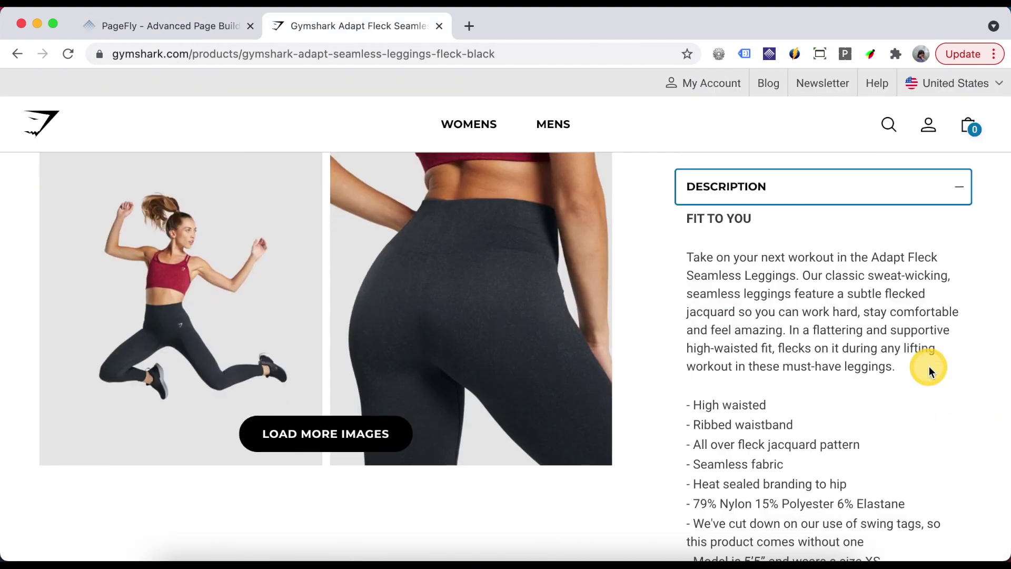
click(172, 22)
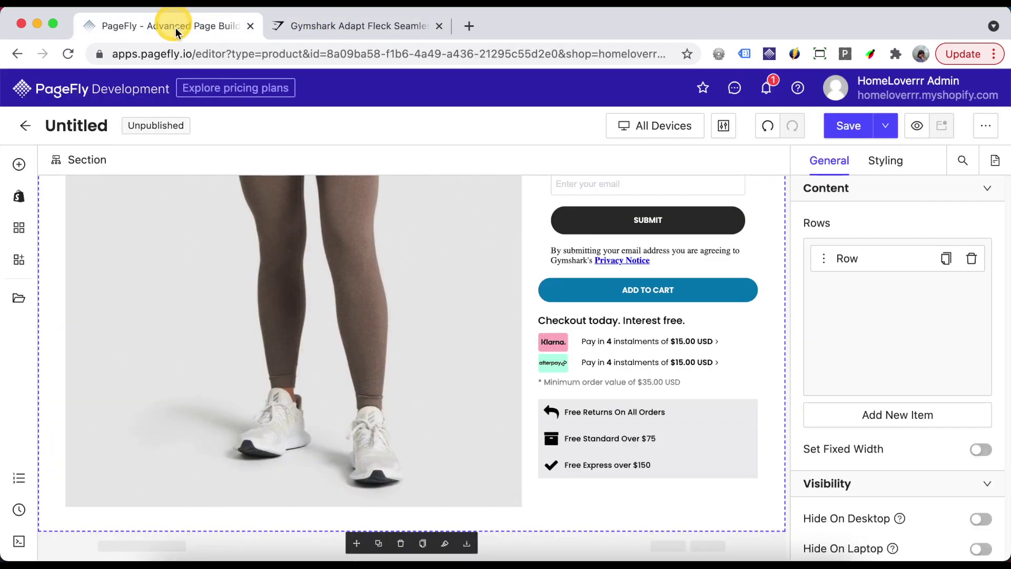
Search 'acco' and drop an Accordion below the shipping perks
click(21, 174)
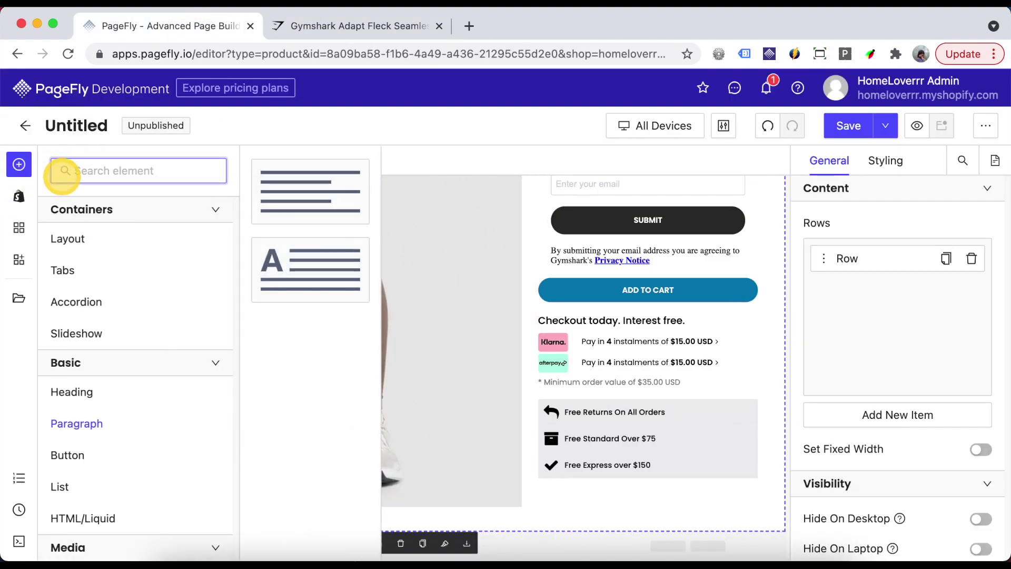
text(acco)
mouse_move(92, 242)
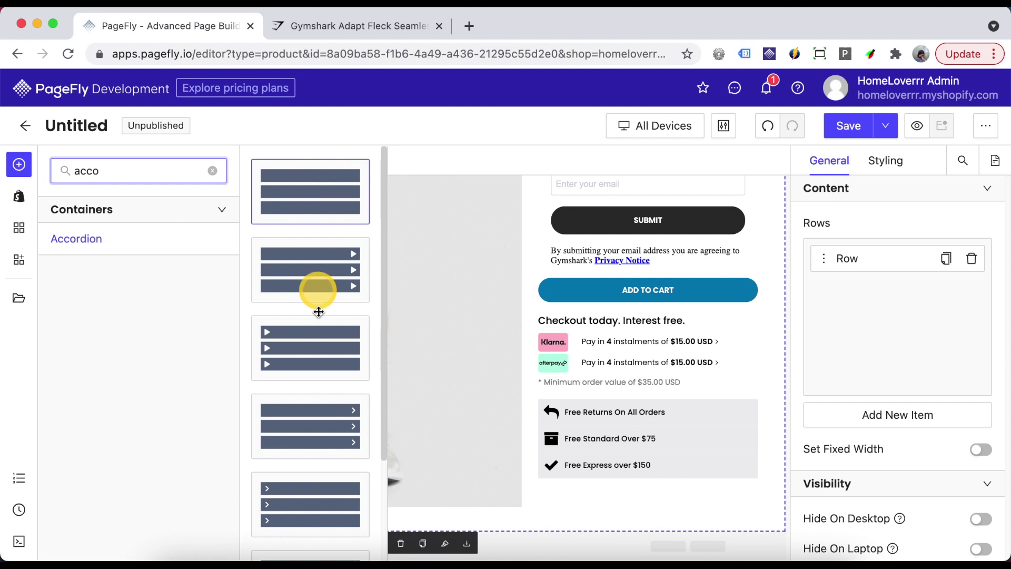
drag(307, 427, 641, 478)
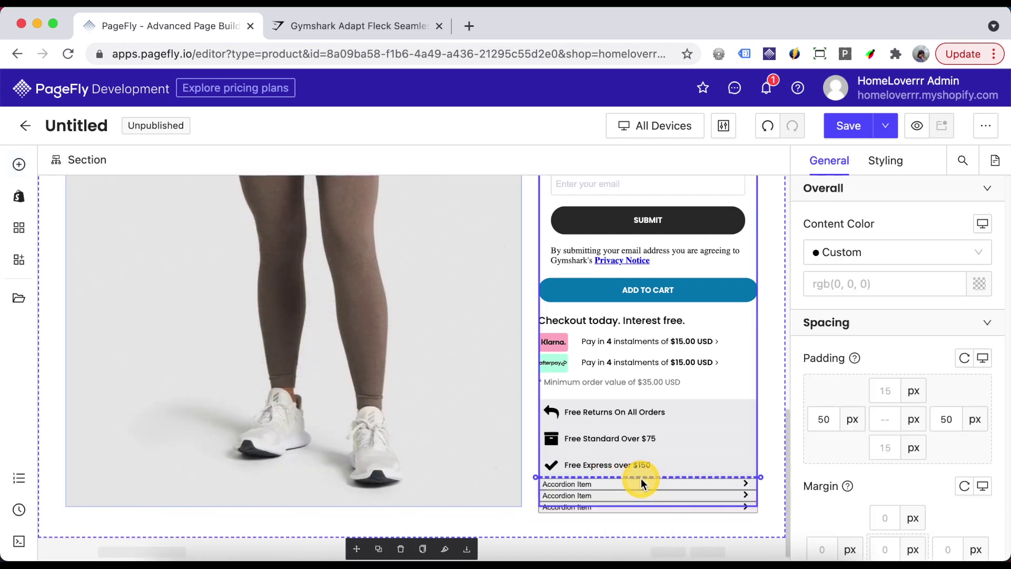
Give the Free Express over $150 row a 10 px bottom margin
click(736, 465)
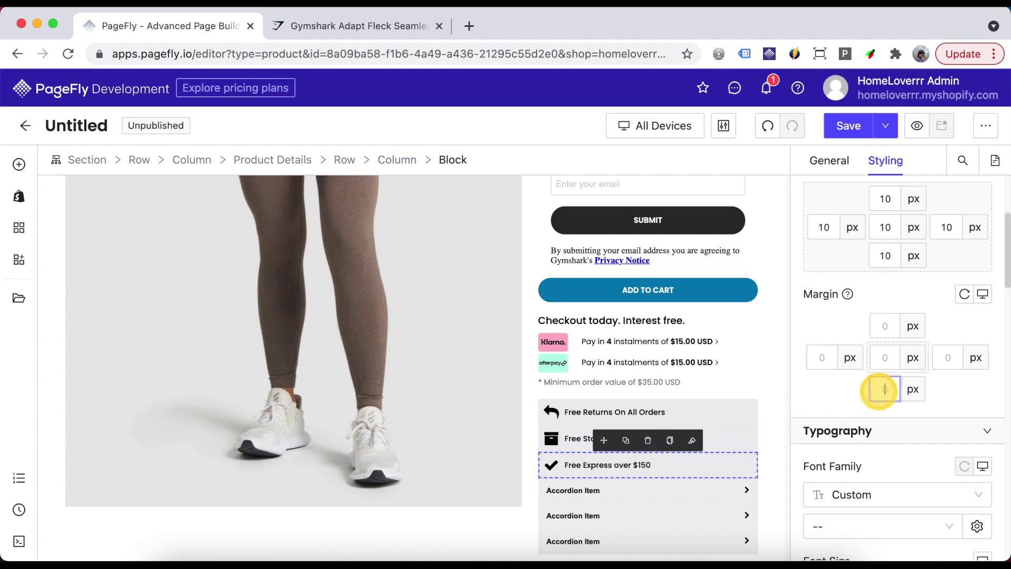
text(10)
click(772, 503)
scroll(772, 504, down, 1)
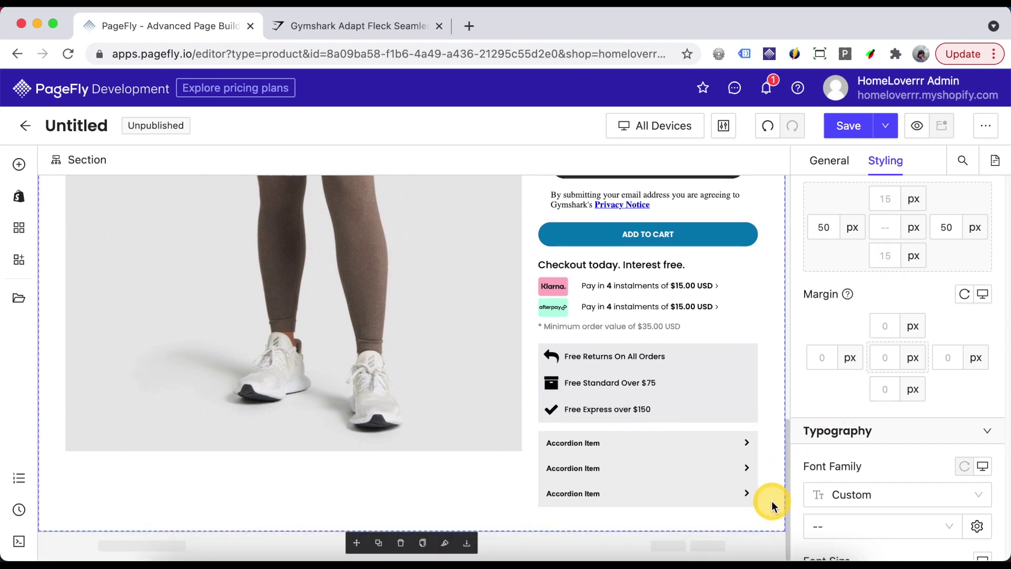
Delete the accordion's third item, leaving two Accordion Items
click(668, 442)
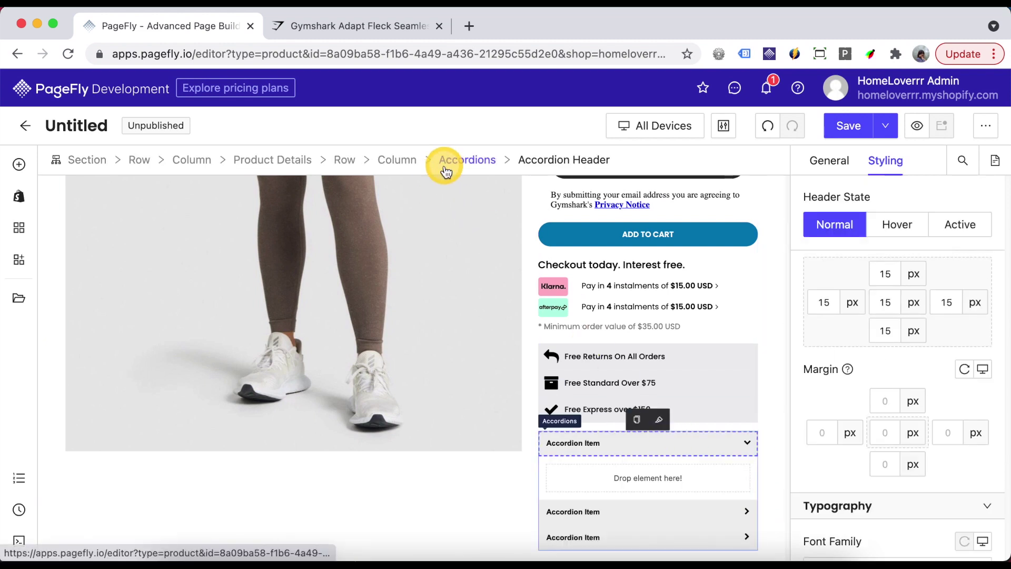
click(484, 159)
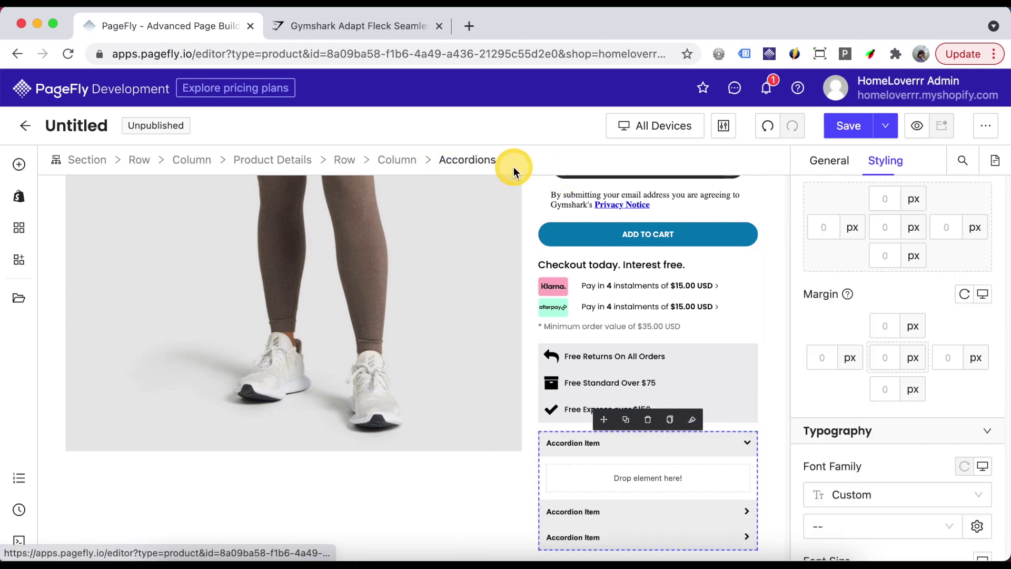
click(829, 161)
click(972, 325)
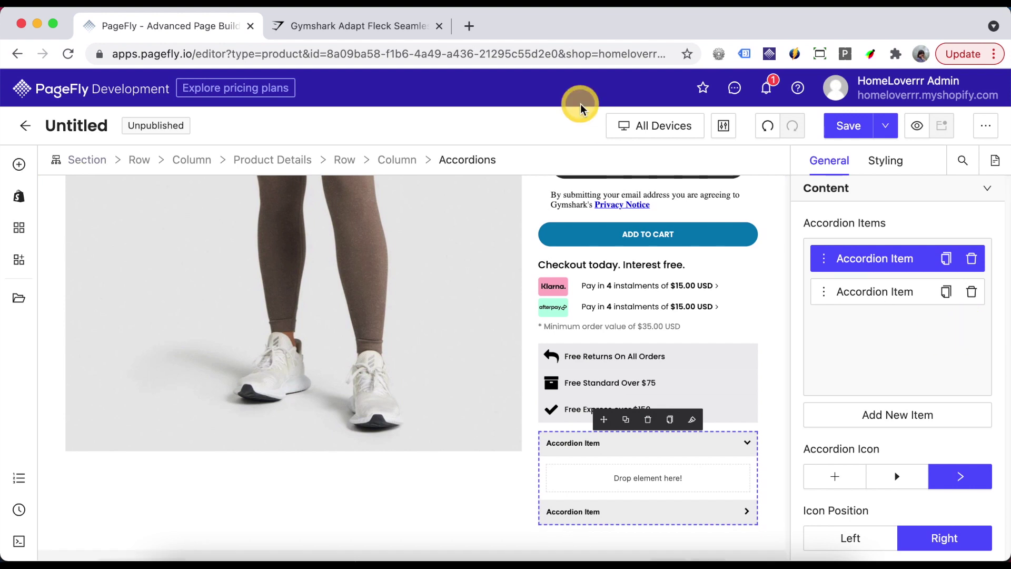
Drop a Product Description element into the first Accordion Item
click(348, 25)
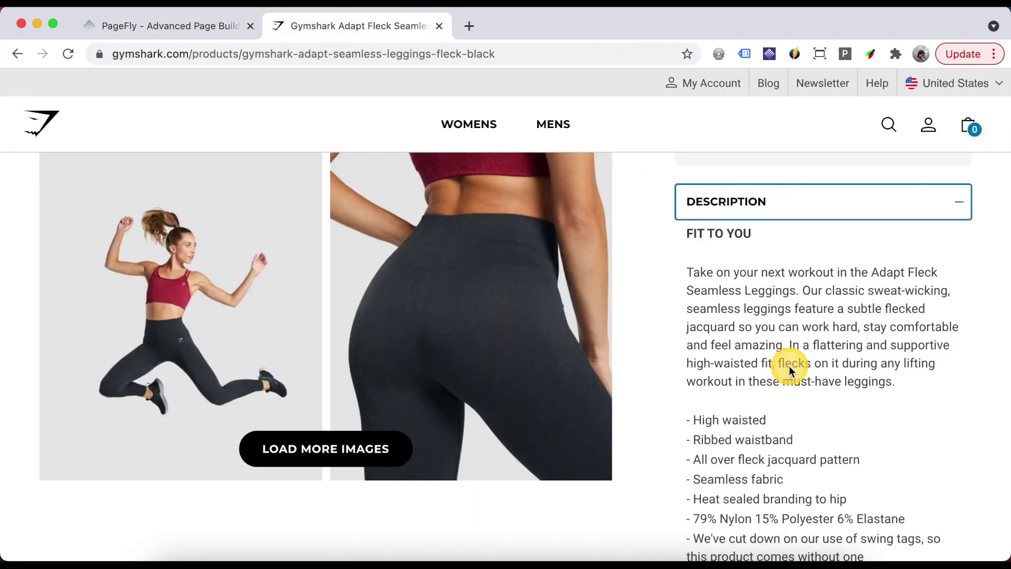
scroll(789, 369, down, 5)
scroll(788, 368, up, 4)
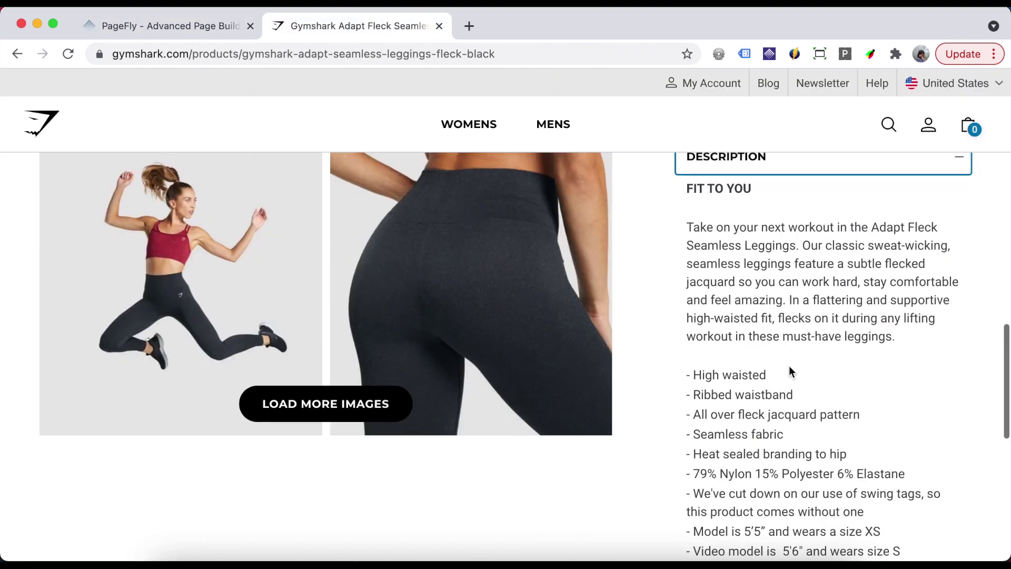
click(157, 26)
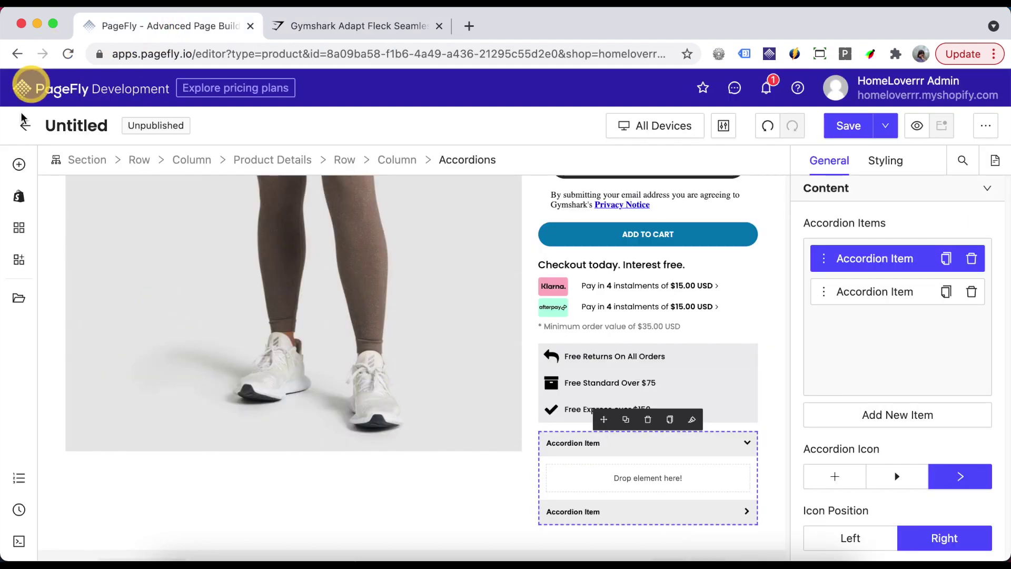
click(17, 200)
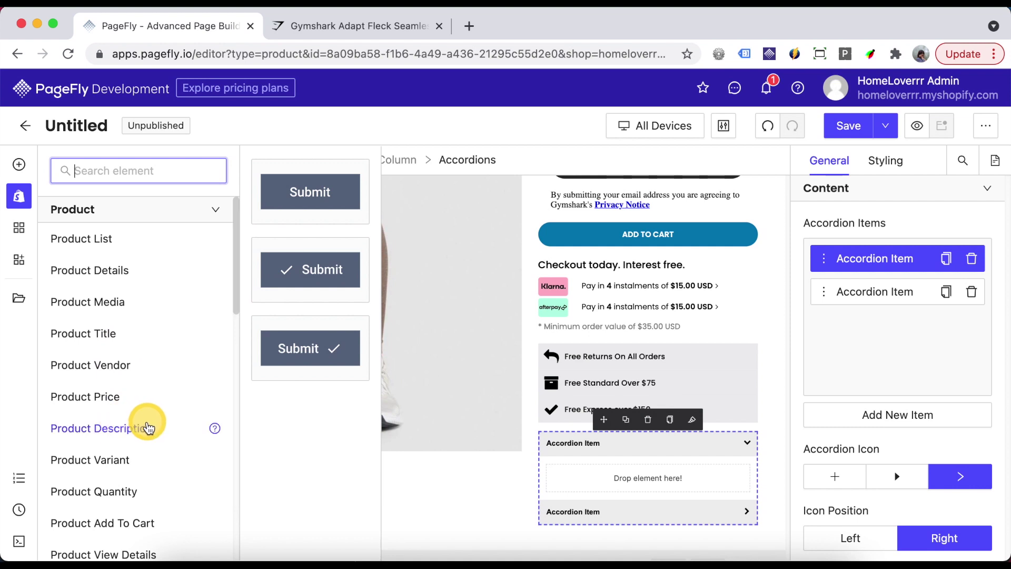
drag(293, 199, 623, 468)
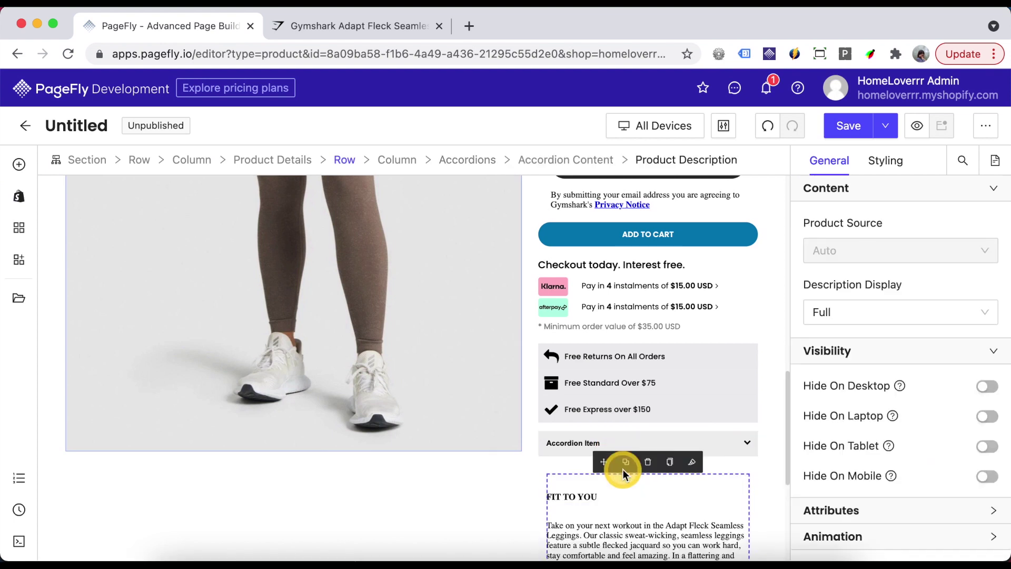
Check the Gymshark page's DELIVERY & RETURNS section for reference
scroll(683, 503, down, 5)
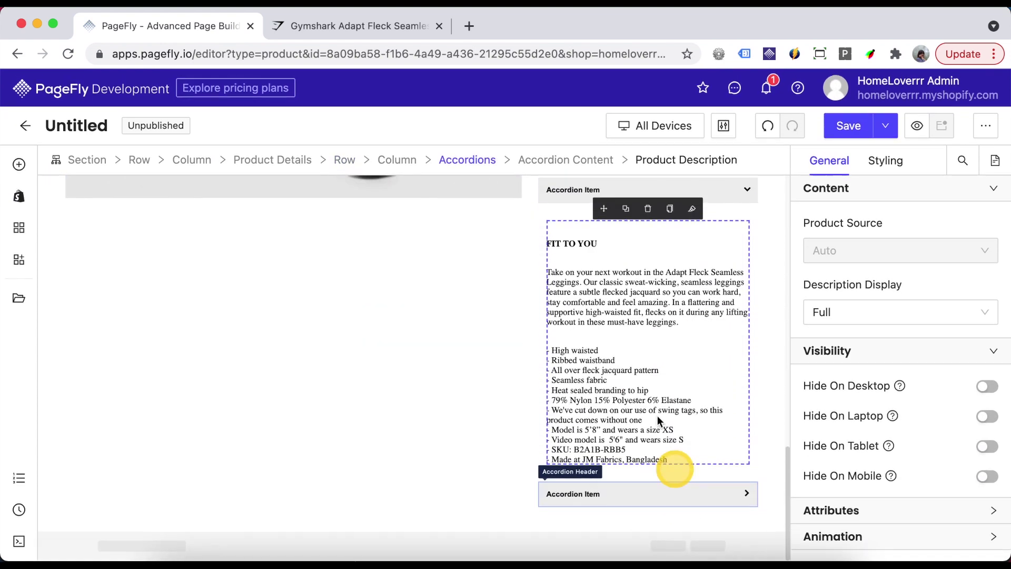
click(387, 23)
scroll(745, 352, down, 7)
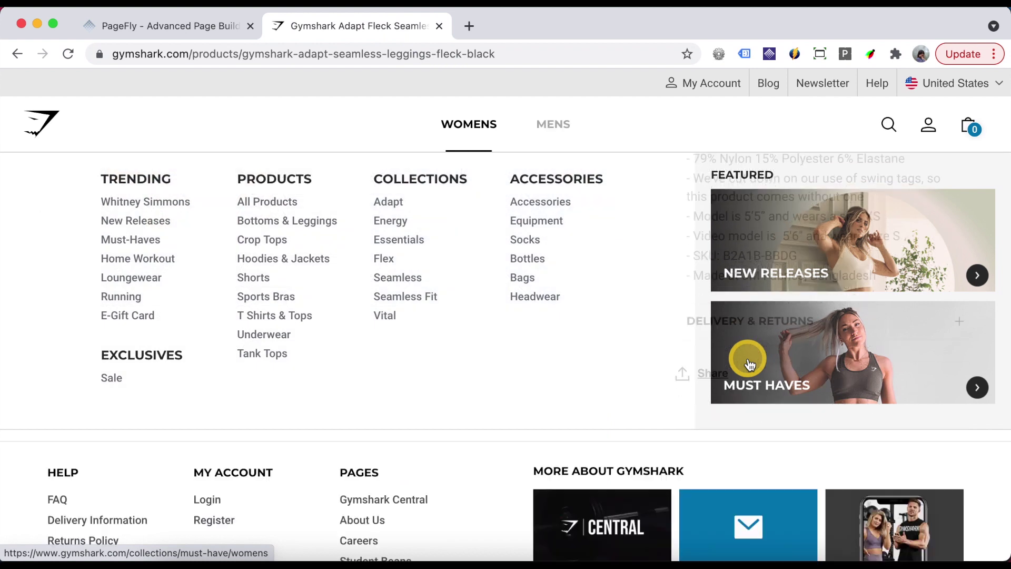
scroll(762, 458, up, 1)
click(826, 361)
scroll(826, 358, down, 1)
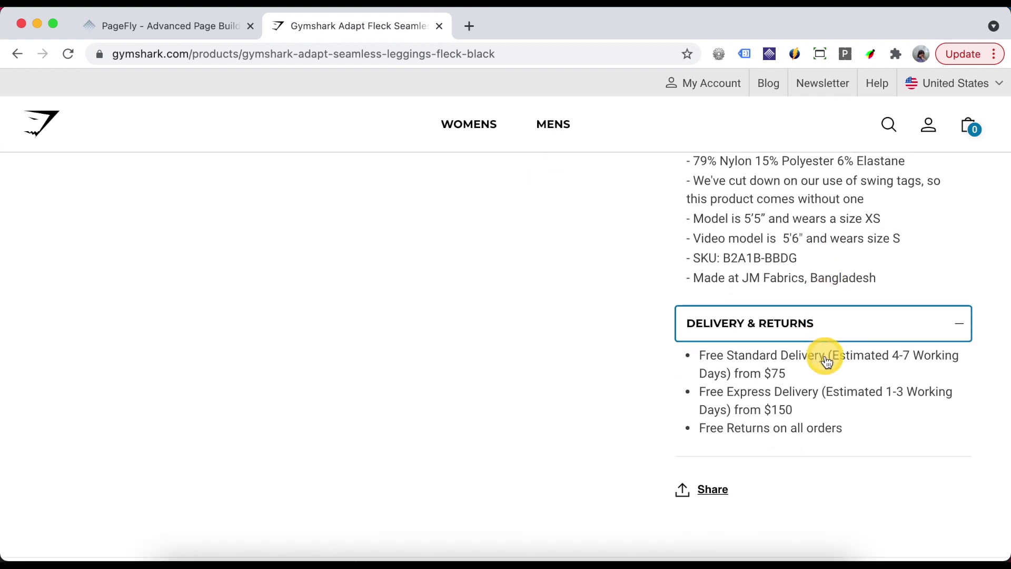
click(172, 25)
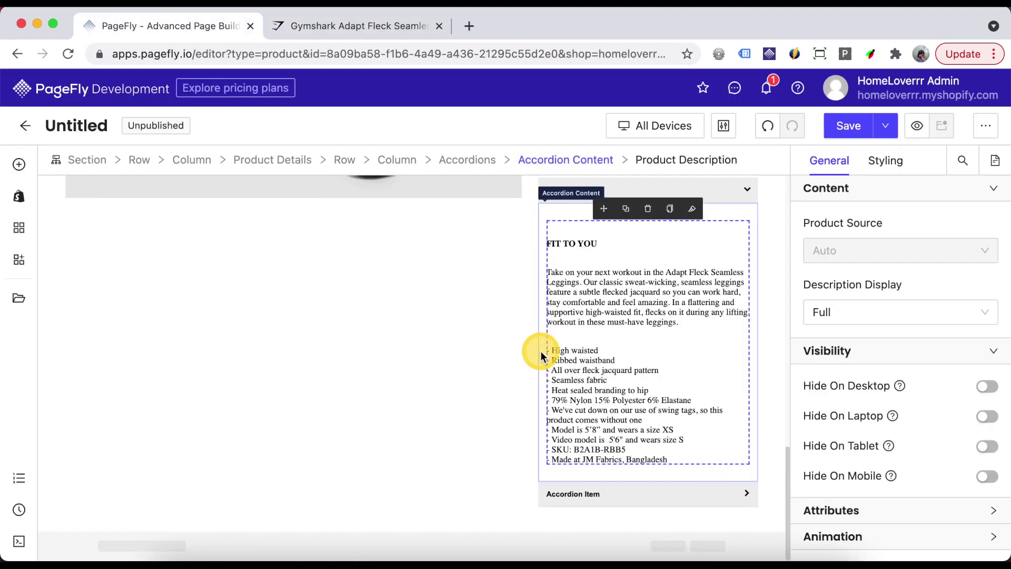
Drop a bulleted List element into the second accordion item
click(622, 492)
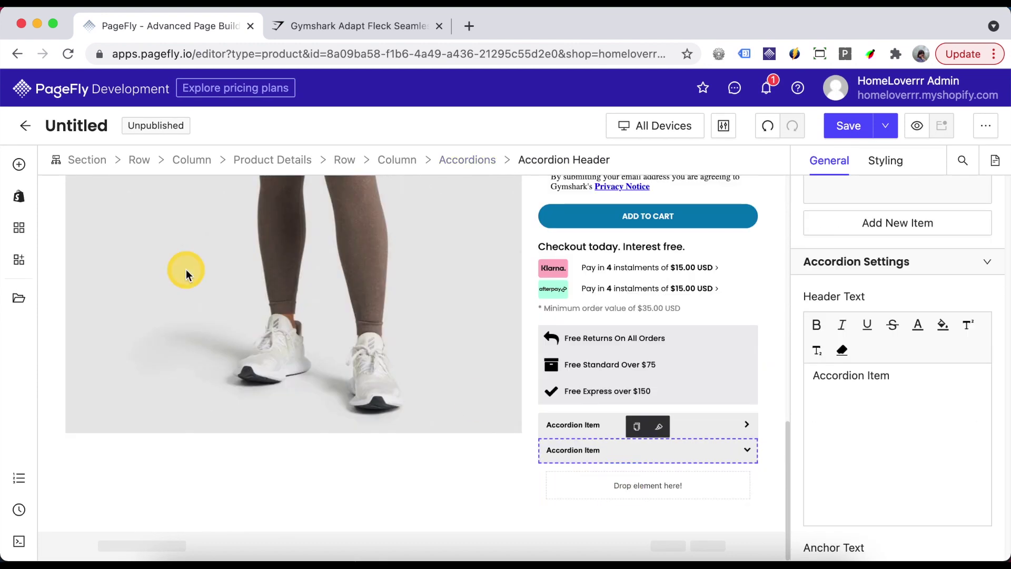
click(19, 167)
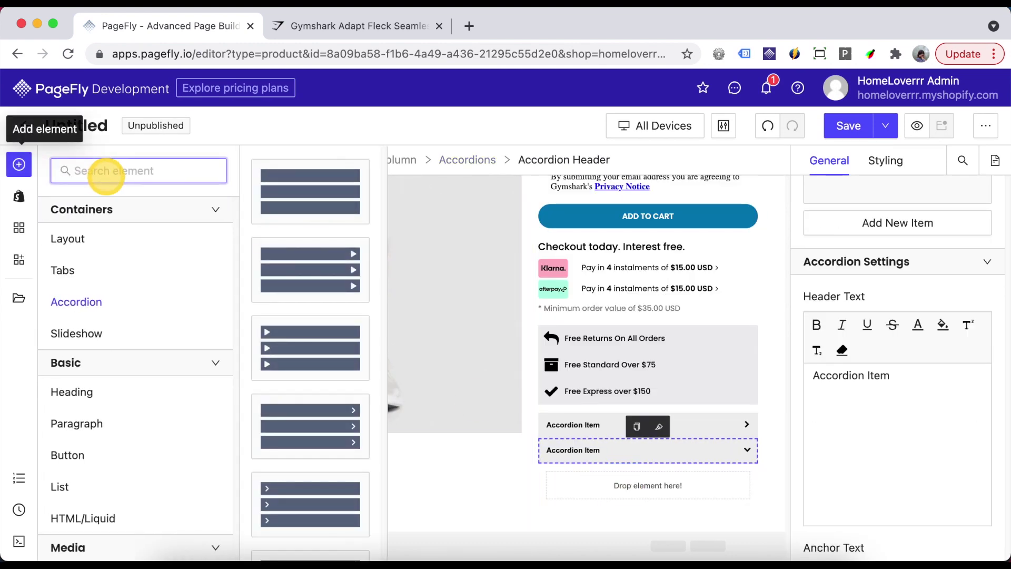
click(105, 176)
text(list)
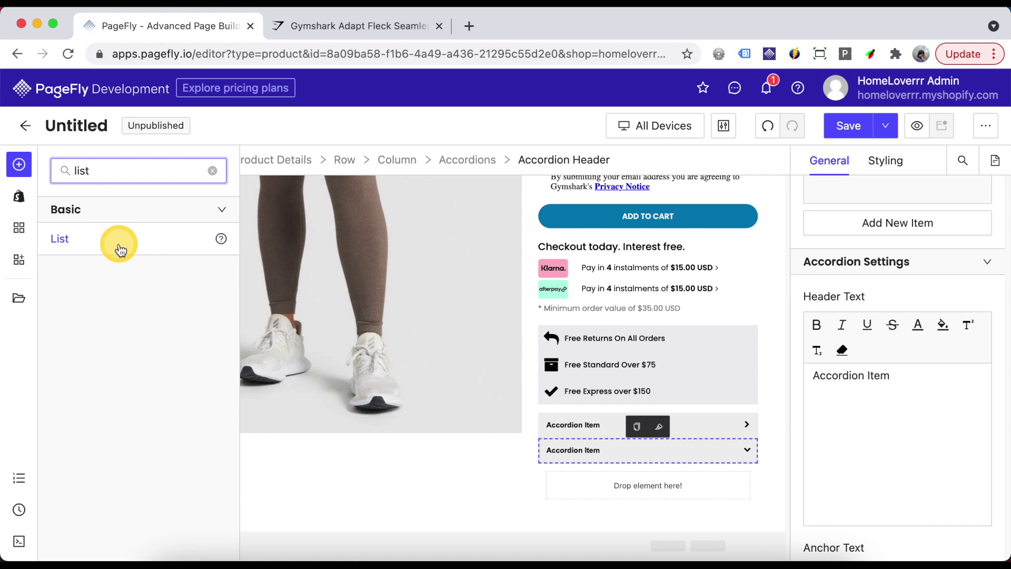
mouse_move(120, 249)
drag(310, 187, 636, 484)
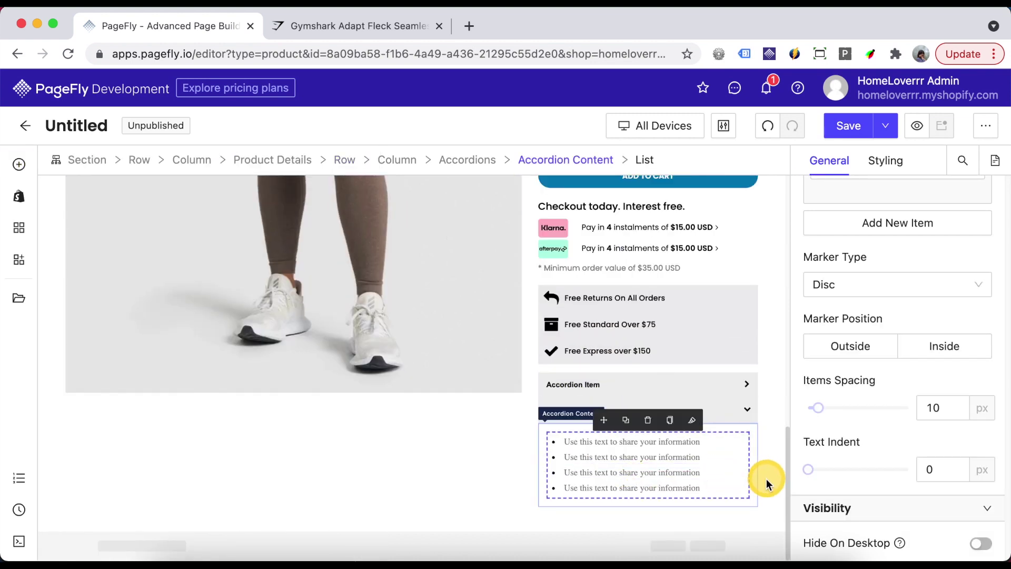
click(772, 490)
Enable Allow Open Multiple on the accordion and make the first item open by default
click(734, 387)
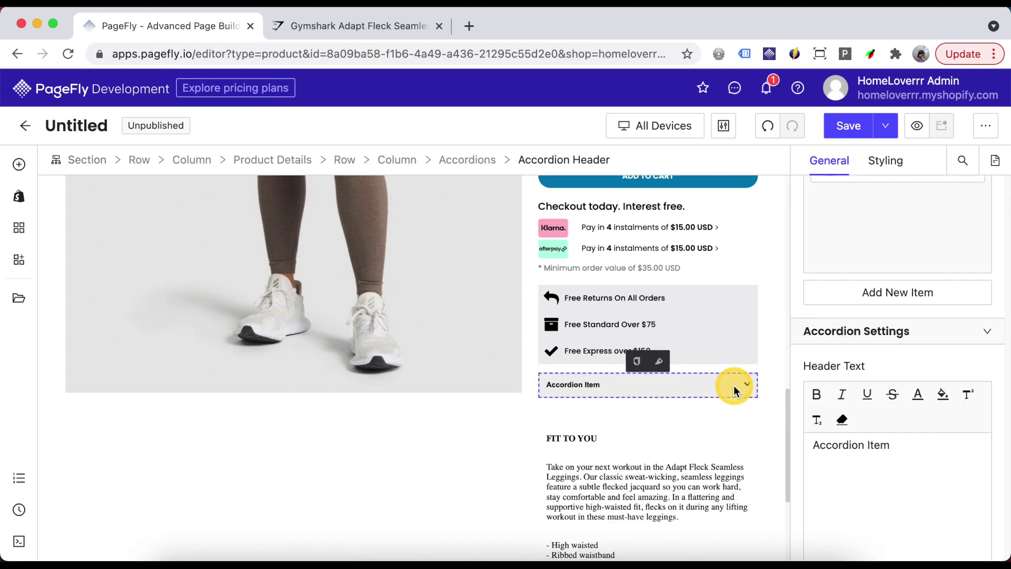
click(450, 161)
scroll(900, 337, up, 2)
scroll(896, 339, down, 3)
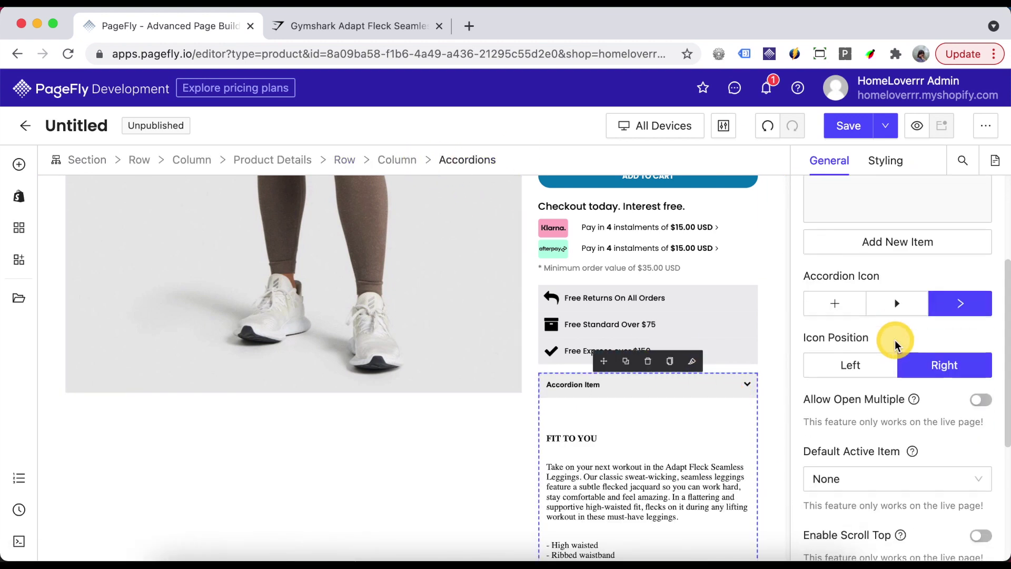
click(982, 400)
scroll(937, 433, down, 3)
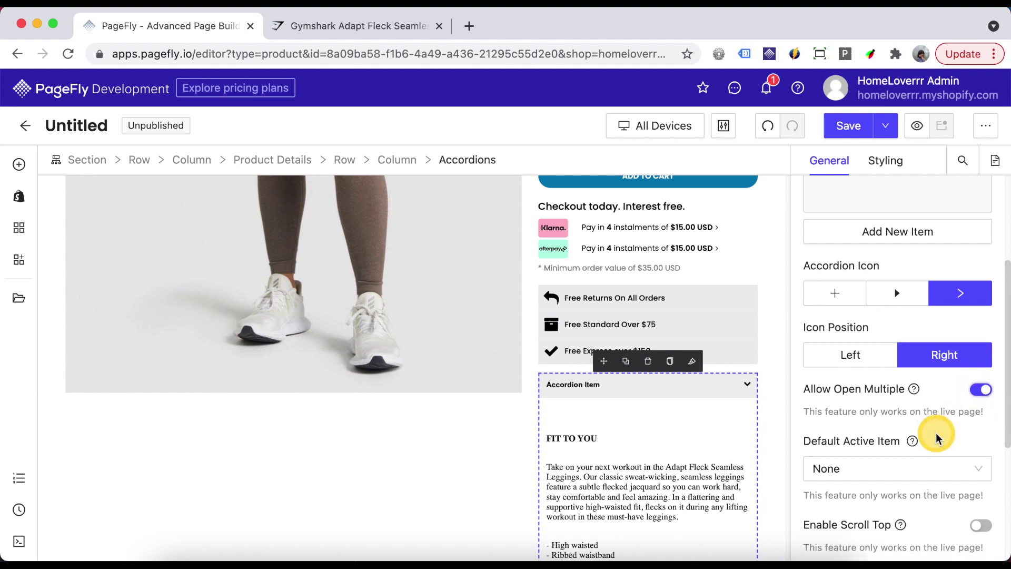
click(892, 390)
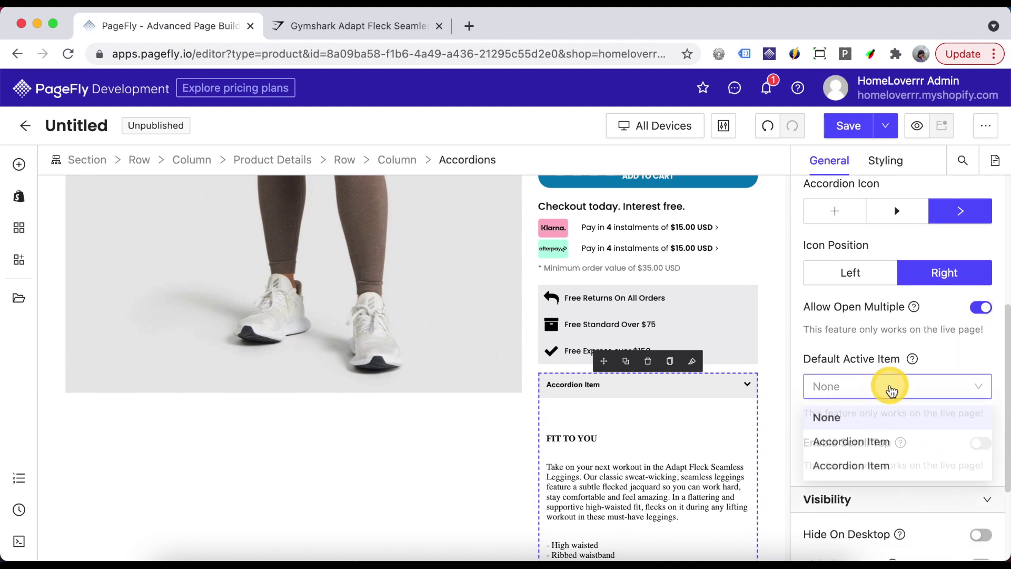
click(876, 445)
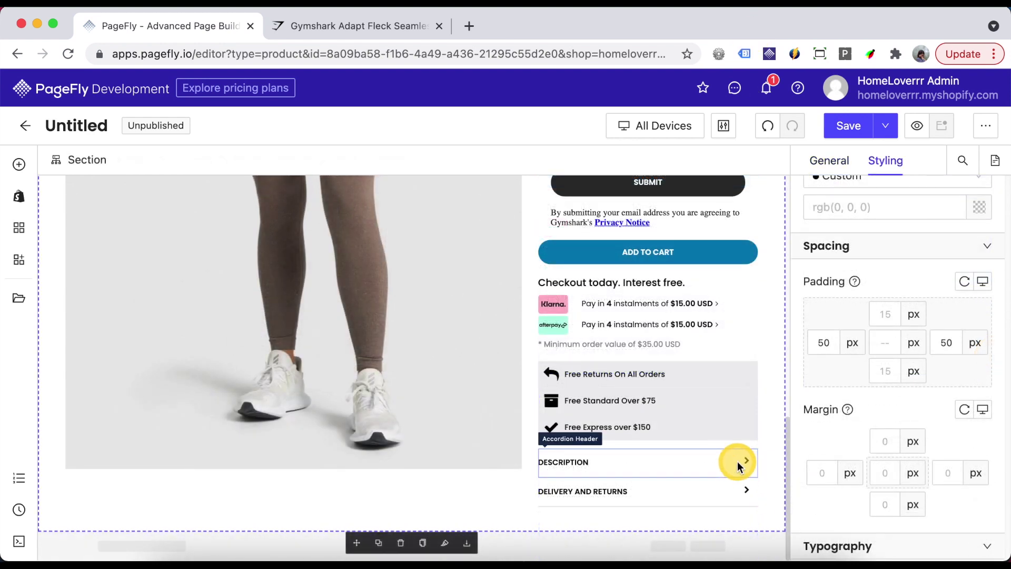
click(737, 461)
scroll(737, 461, down, 5)
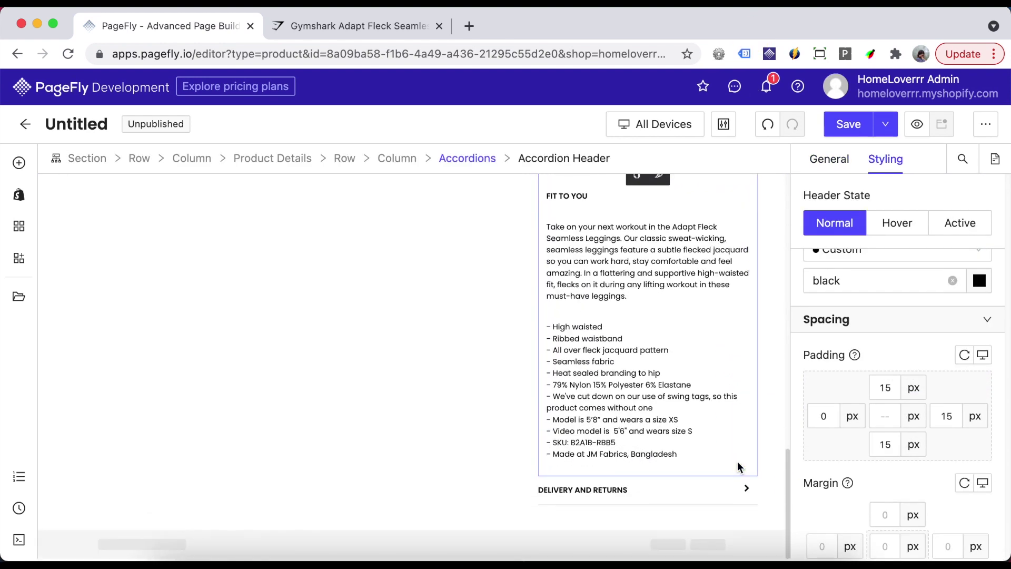
click(734, 492)
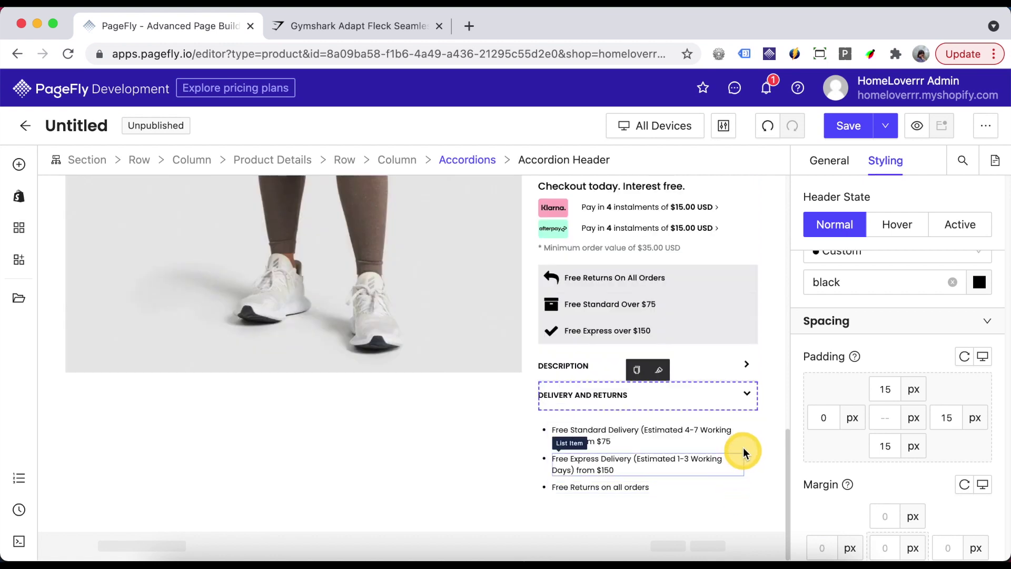
click(744, 394)
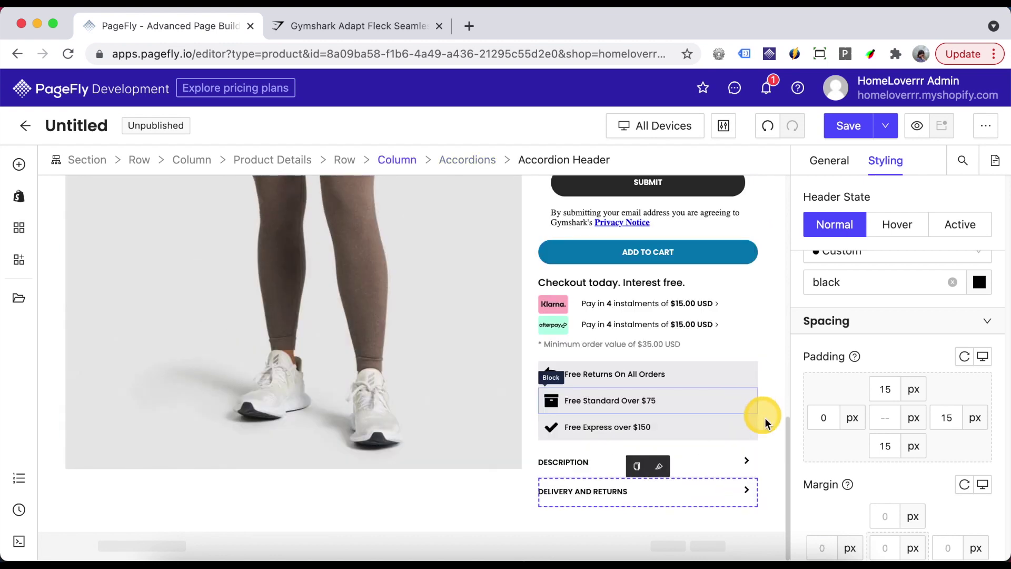
click(368, 26)
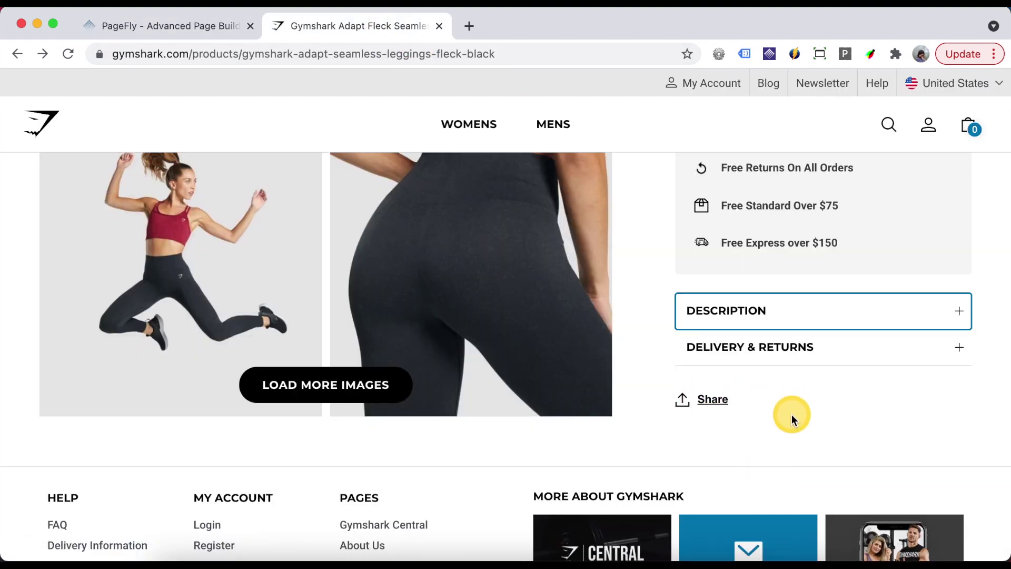
scroll(754, 428, down, 1)
scroll(753, 428, up, 2)
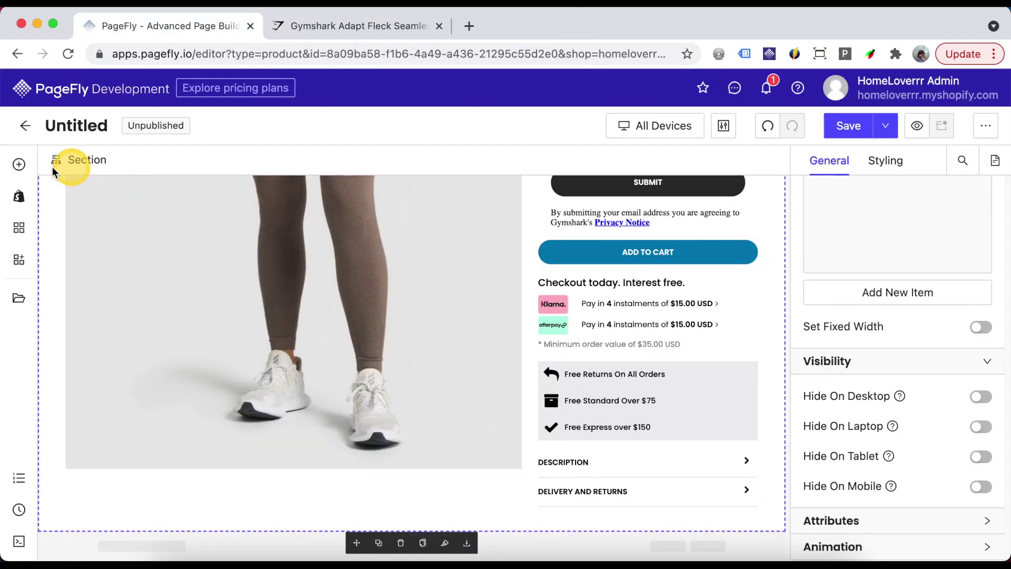
Add a 1/2 layout below the product section with an Image element in each column
click(19, 164)
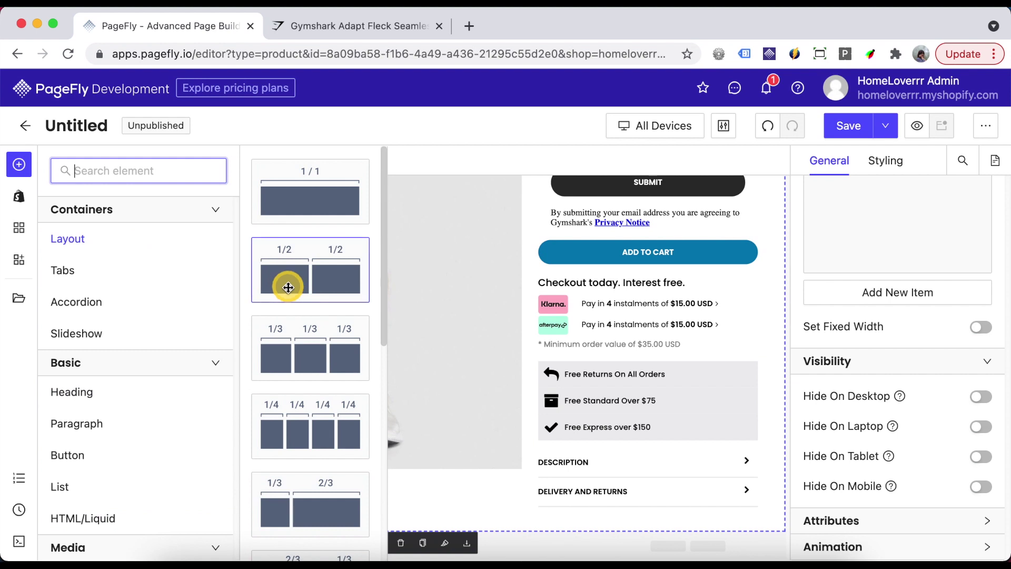
drag(286, 284, 536, 529)
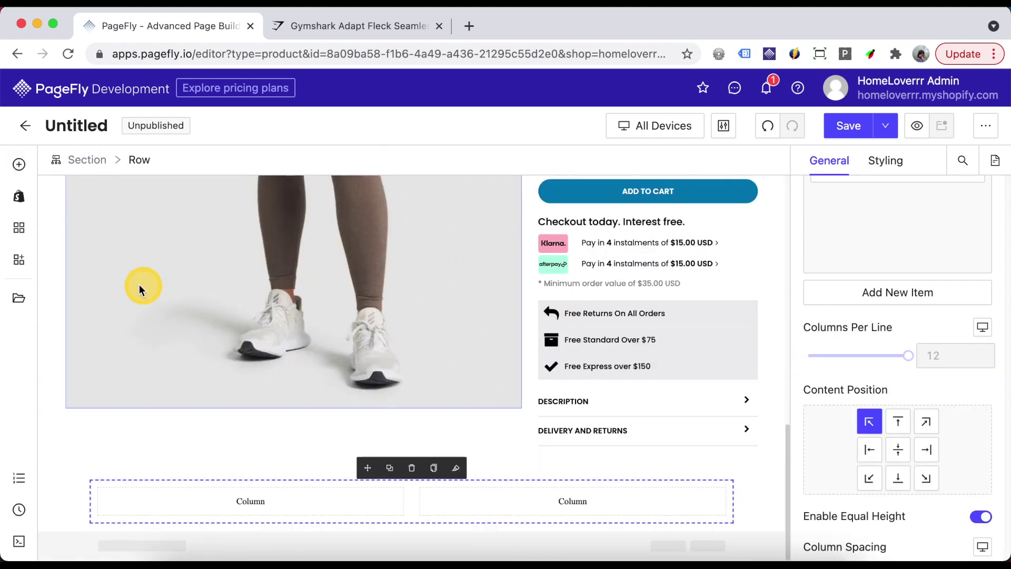
click(19, 164)
scroll(92, 474, down, 3)
mouse_move(68, 451)
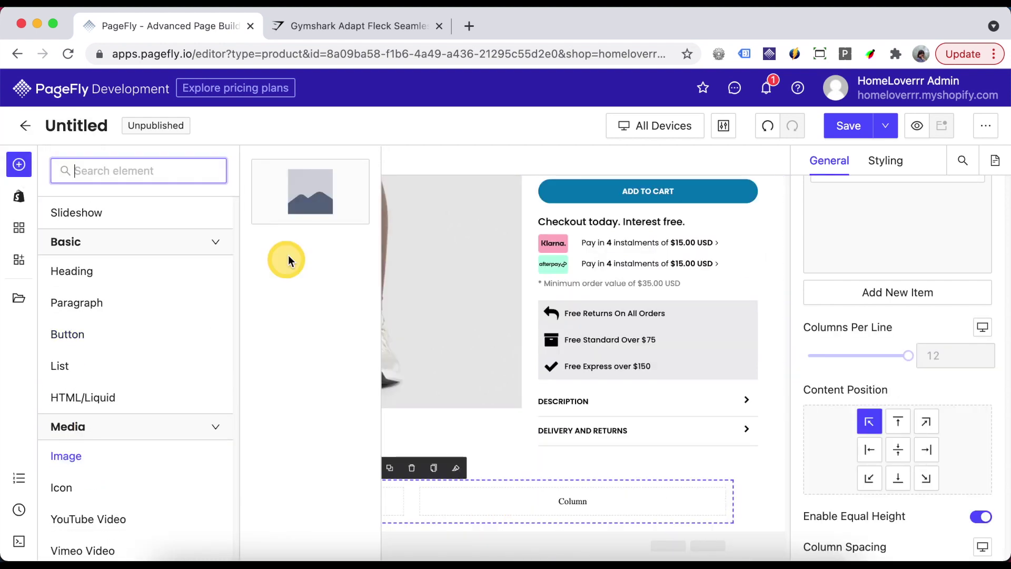
drag(309, 195, 261, 486)
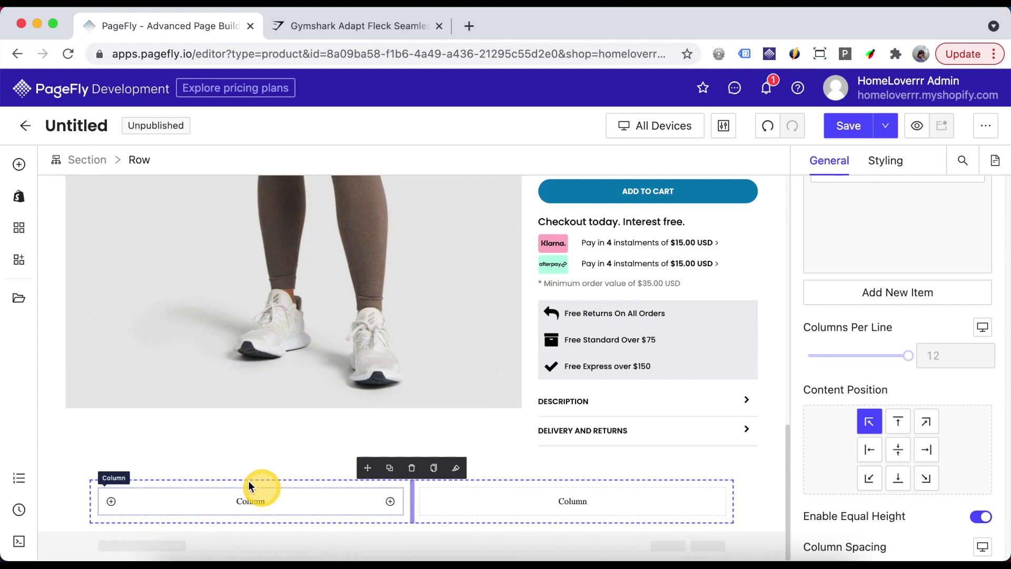
click(19, 164)
drag(373, 348, 269, 498)
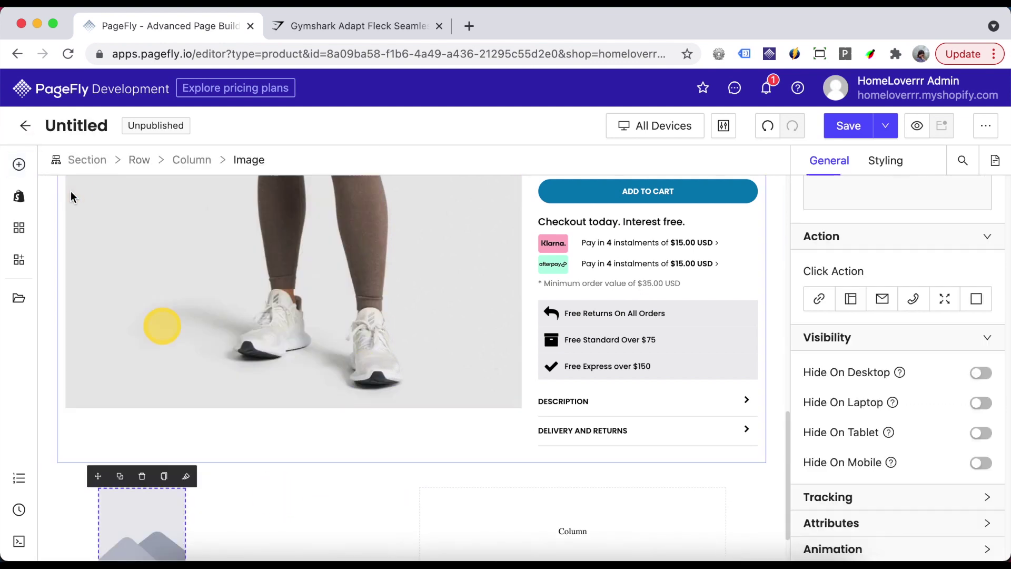
click(19, 163)
drag(327, 182, 555, 516)
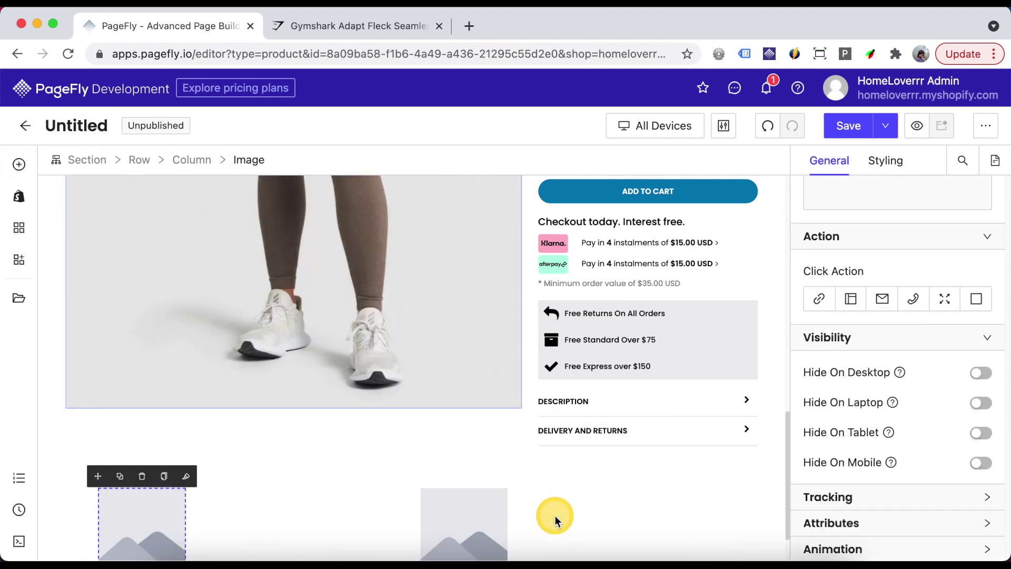
Fill the first-row images with a leggings photo and the black leggings stretching photo
click(164, 463)
scroll(891, 264, up, 2)
click(891, 263)
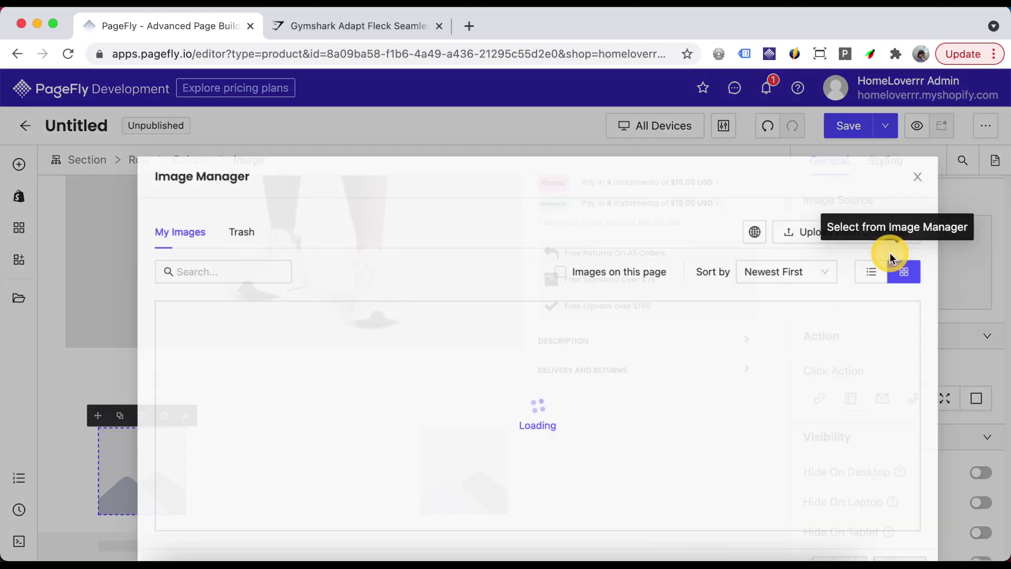
click(658, 374)
click(900, 516)
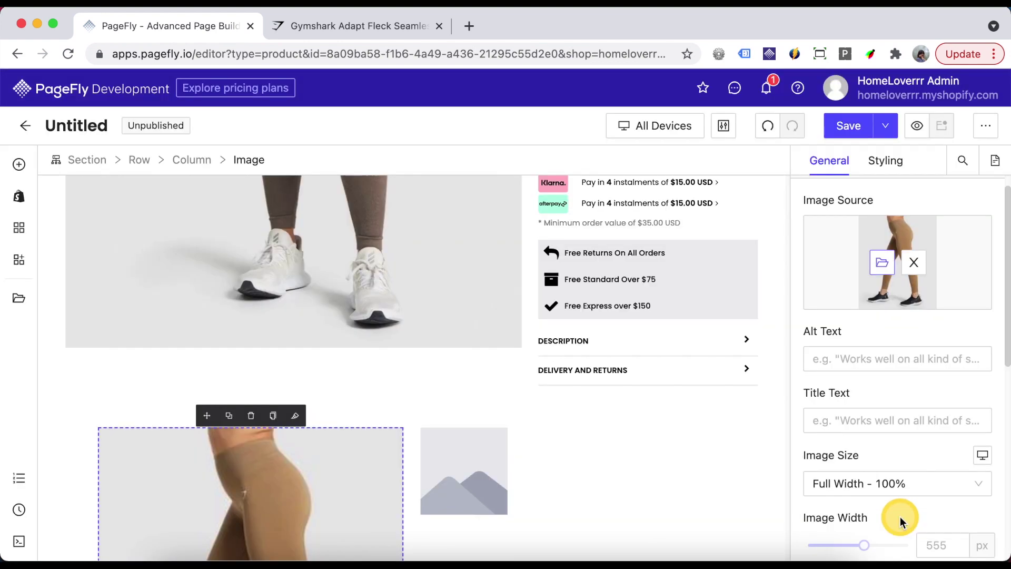
click(474, 475)
click(889, 265)
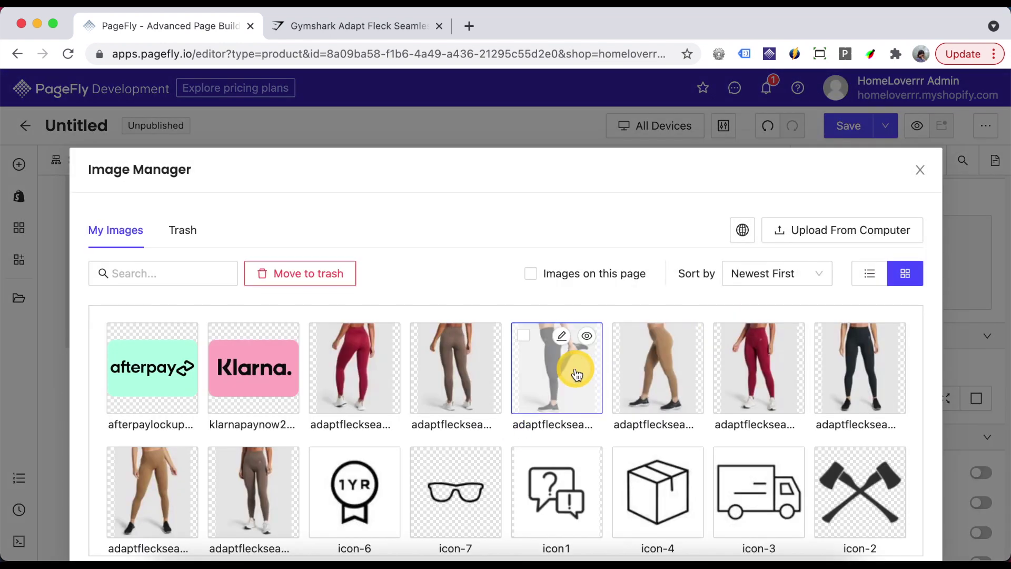
click(575, 368)
click(914, 520)
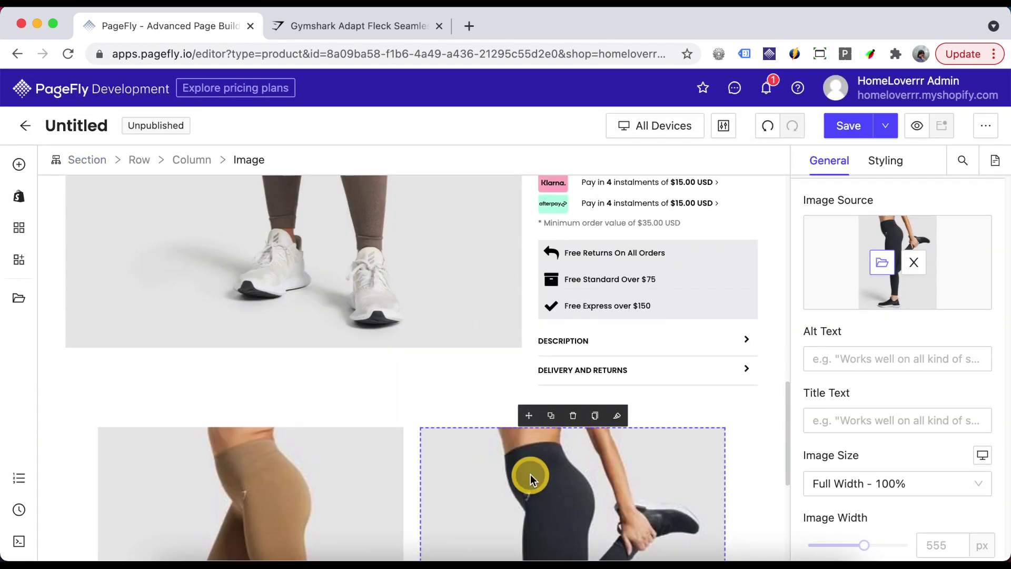
Set the two-column row's Column Spacing to 10
scroll(526, 474, down, 3)
click(138, 160)
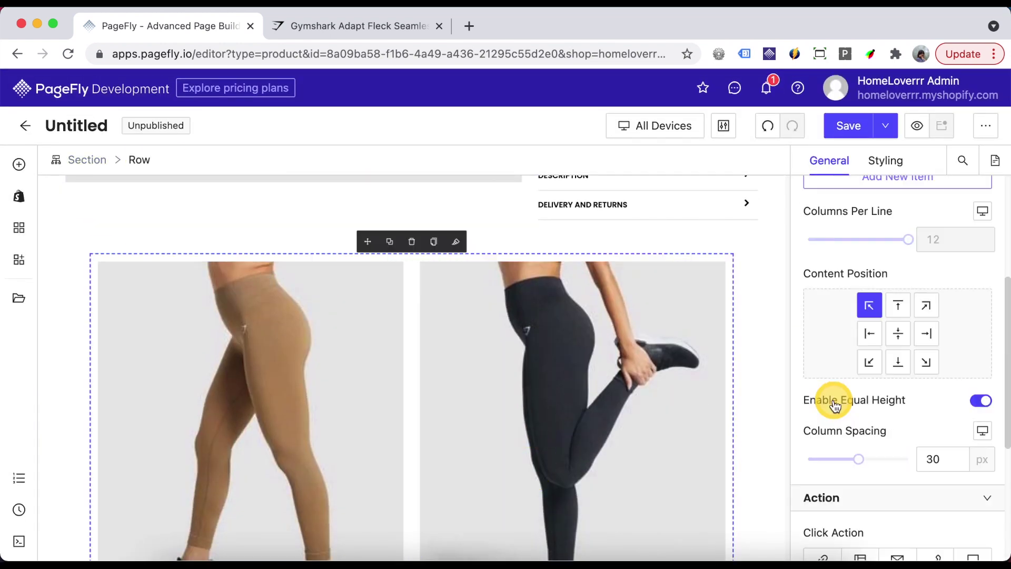
scroll(895, 400, down, 1)
double_click(930, 423)
text(10)
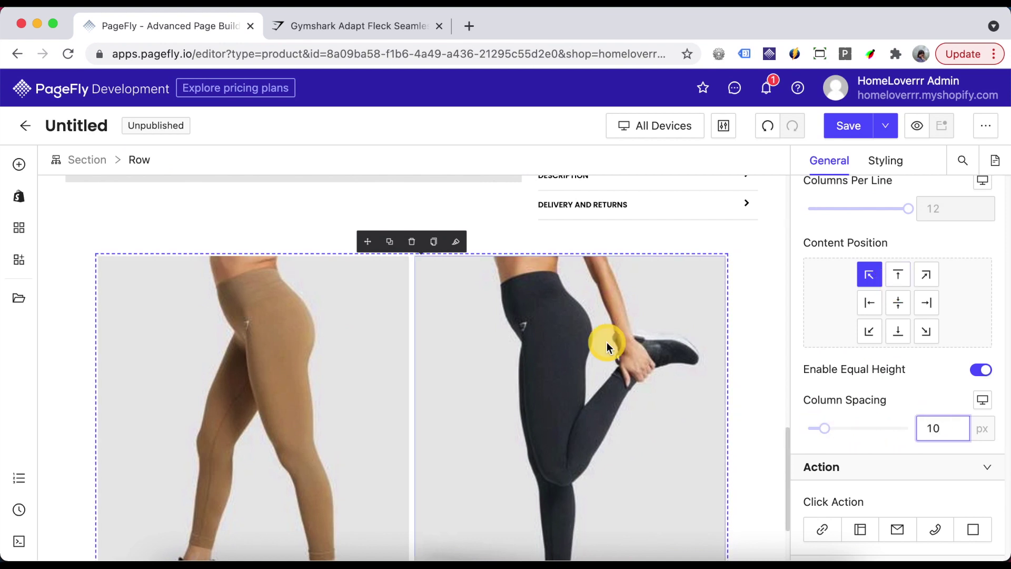
scroll(560, 352, down, 8)
Give the second-row images the brown and red leggings photos
click(305, 355)
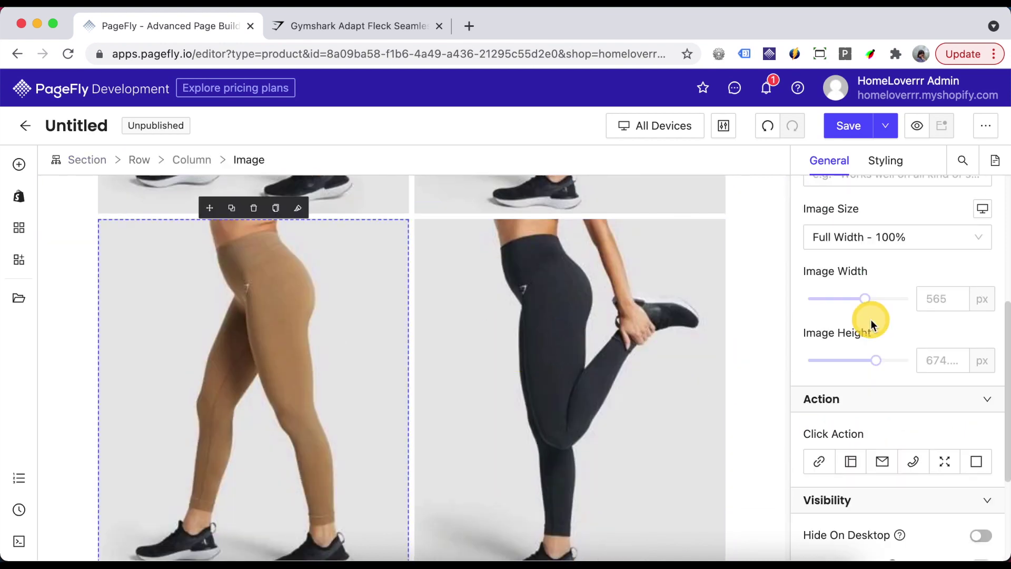
scroll(869, 318, up, 5)
click(874, 287)
click(480, 381)
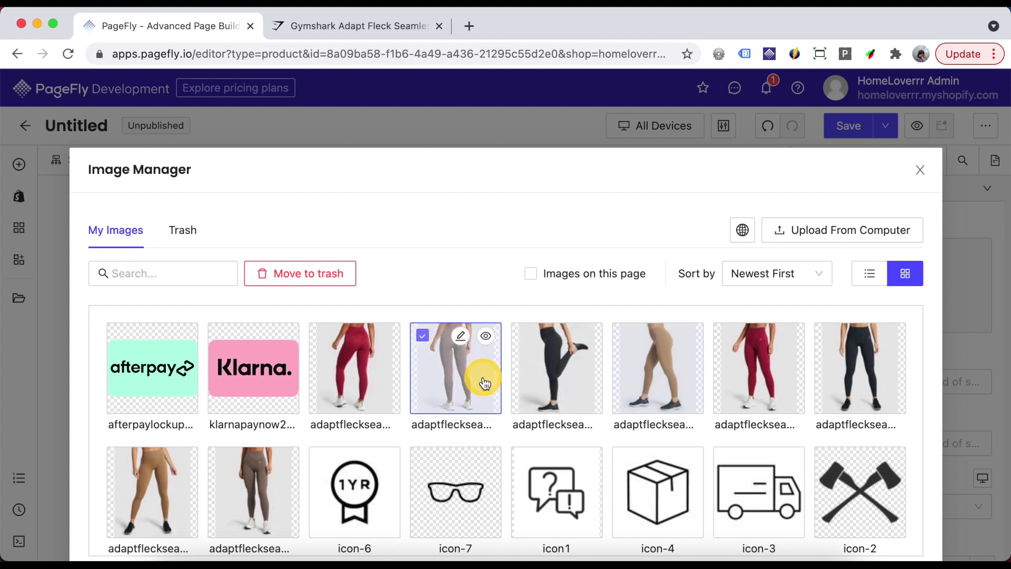
click(898, 522)
click(626, 335)
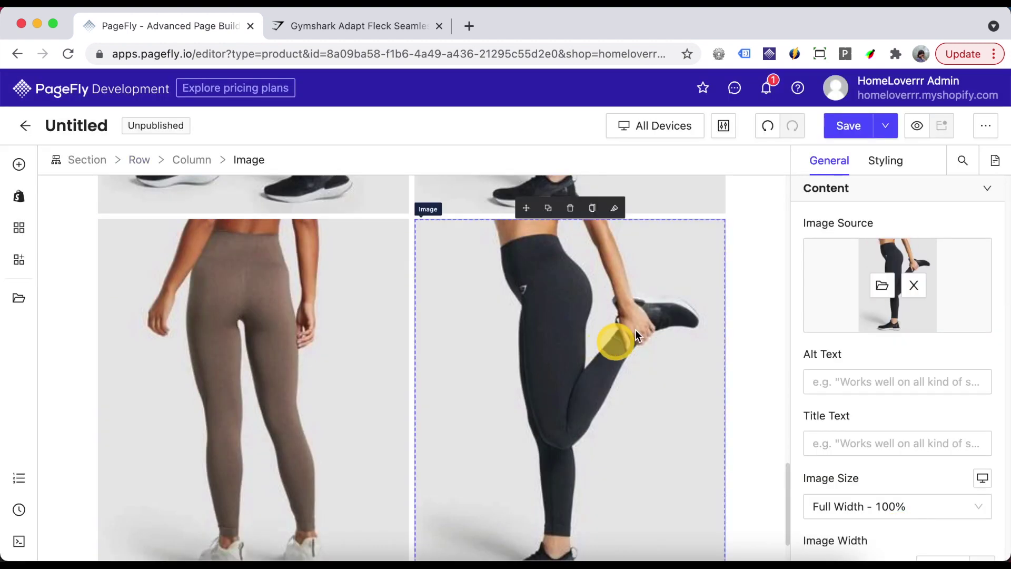
click(875, 286)
scroll(953, 462, down, 3)
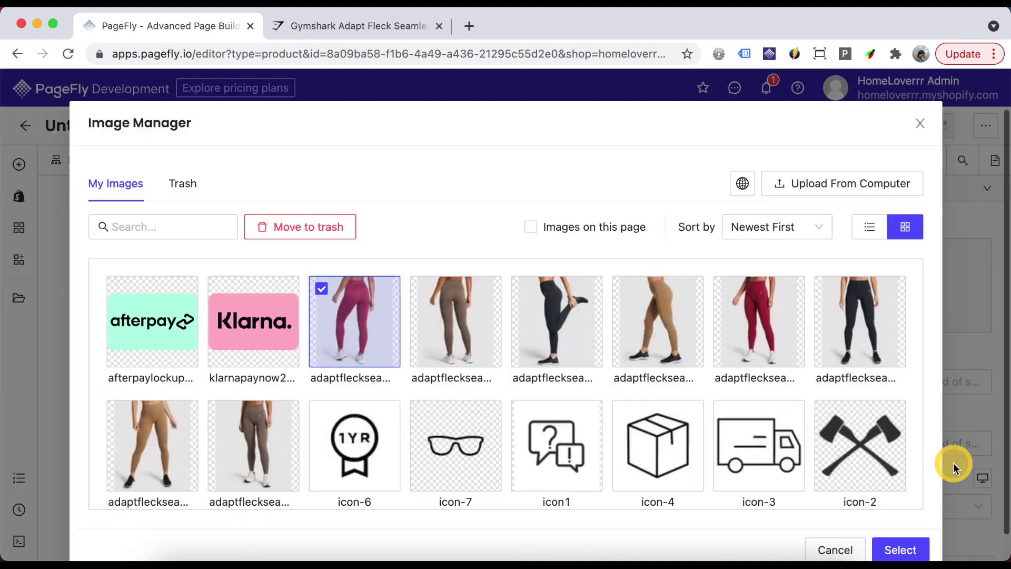
click(914, 519)
scroll(766, 411, up, 15)
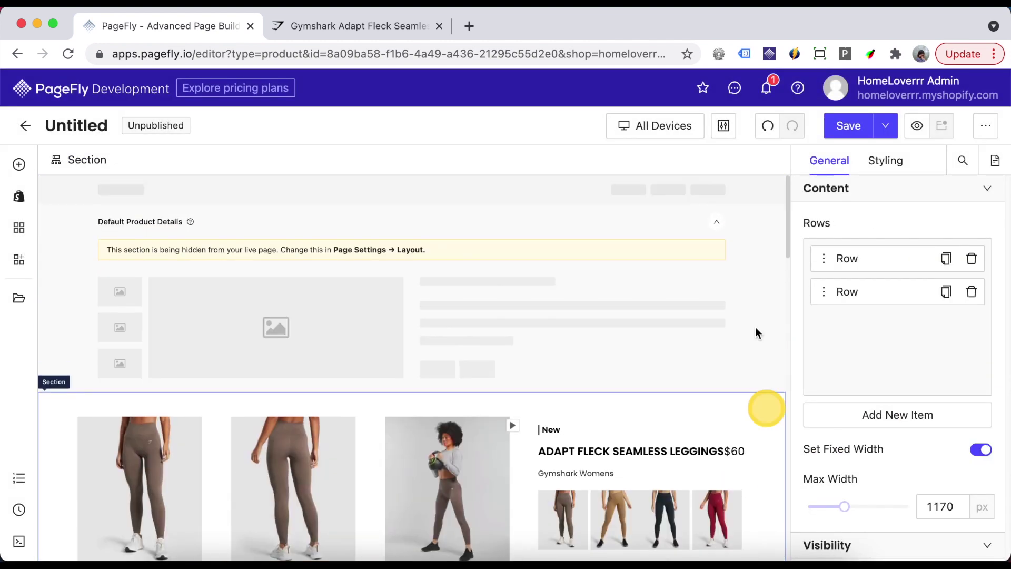
Switch to the mobile layout and set the product image section's spacing values to 20 and 20
click(677, 129)
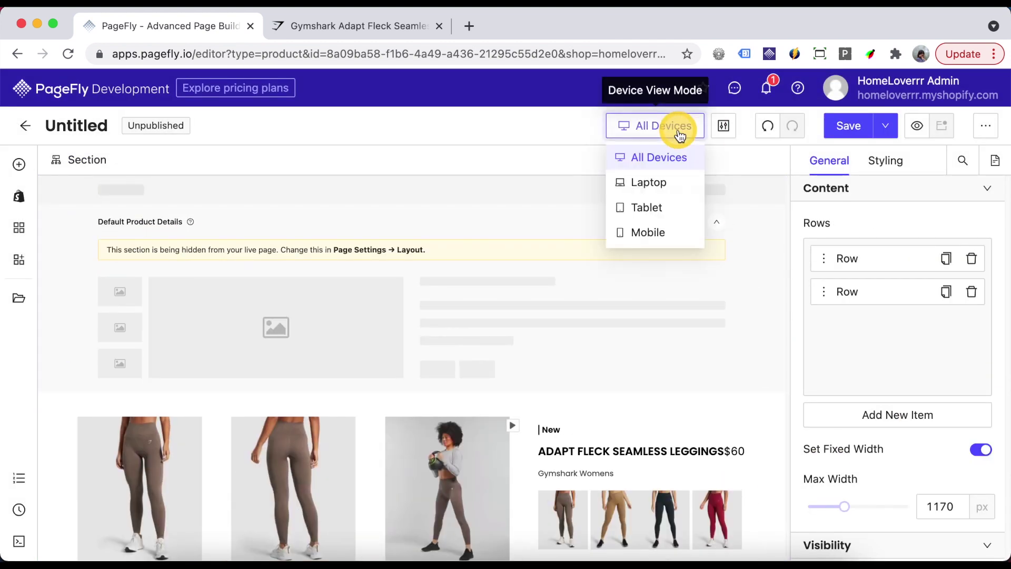
click(666, 235)
scroll(478, 347, down, 5)
click(478, 347)
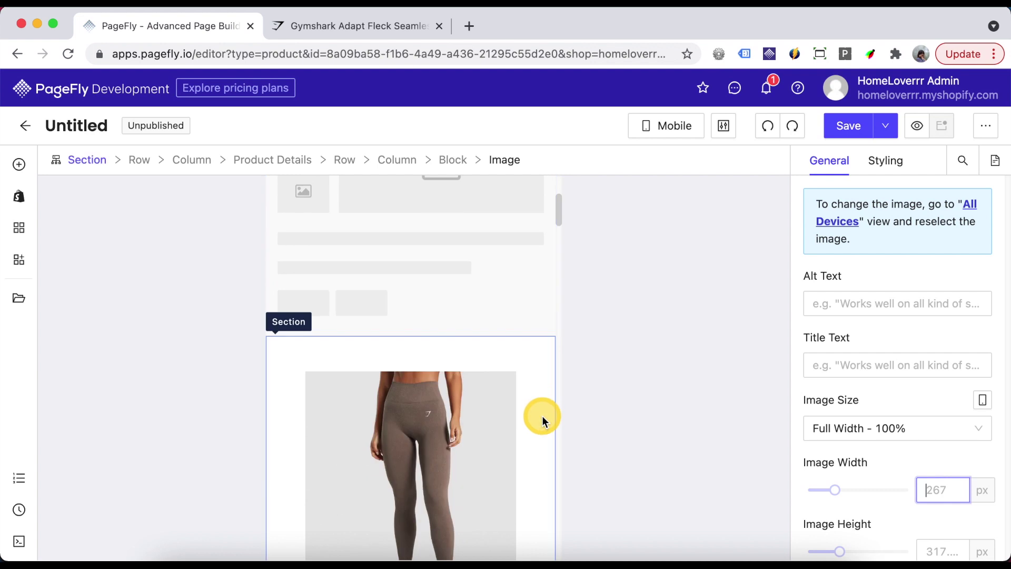
click(541, 415)
click(875, 163)
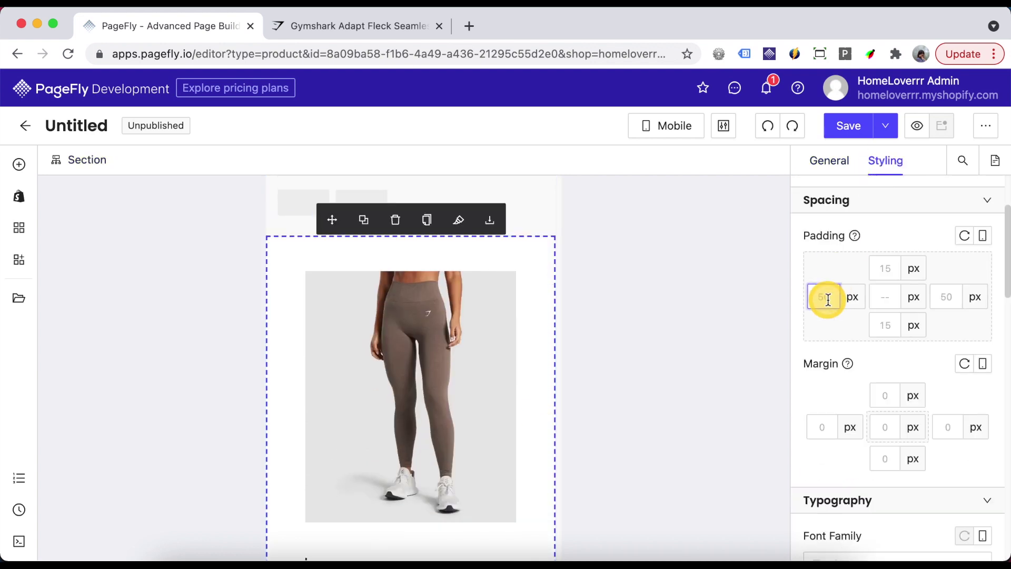
text(2020)
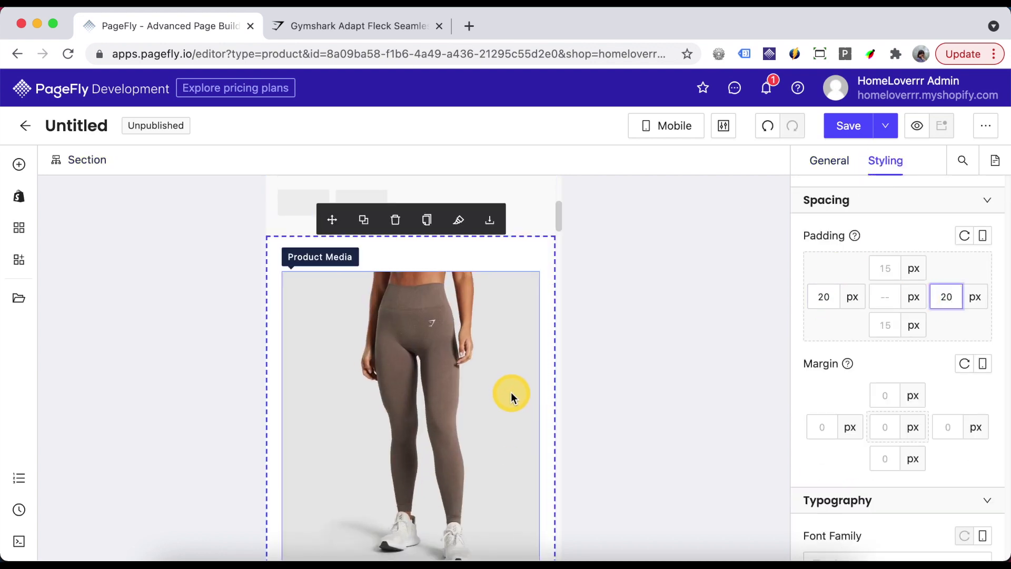
scroll(511, 392, down, 8)
Set the four colour thumbnails, including tan, black and red, to a custom 65 px width
click(456, 371)
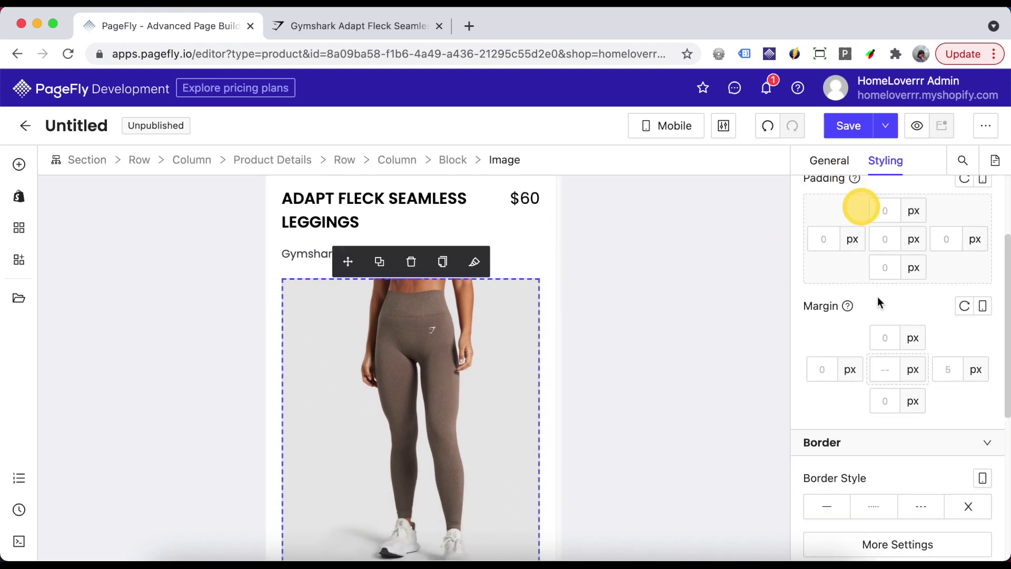
click(829, 164)
click(941, 524)
text(65)
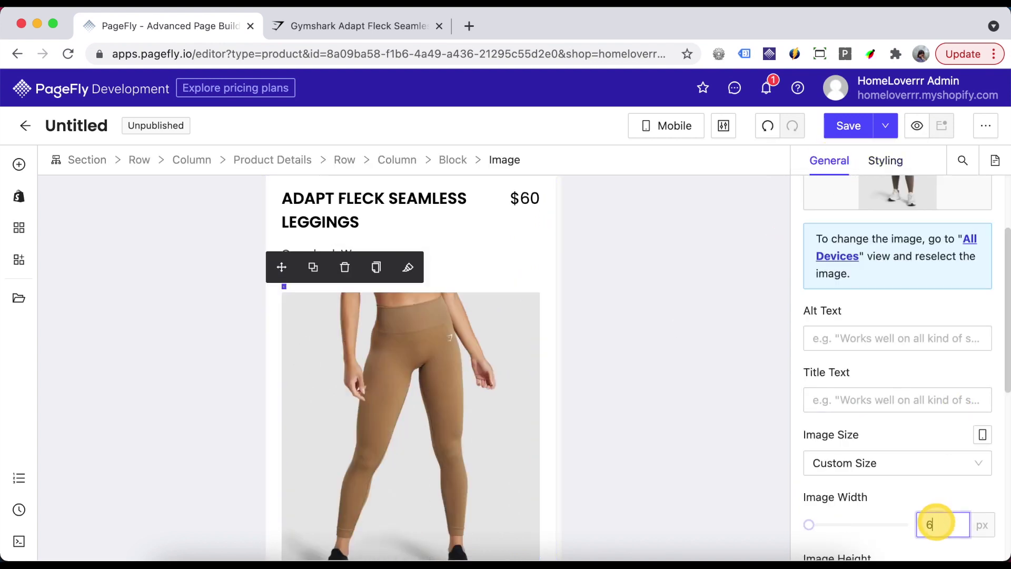
click(513, 438)
text(65)
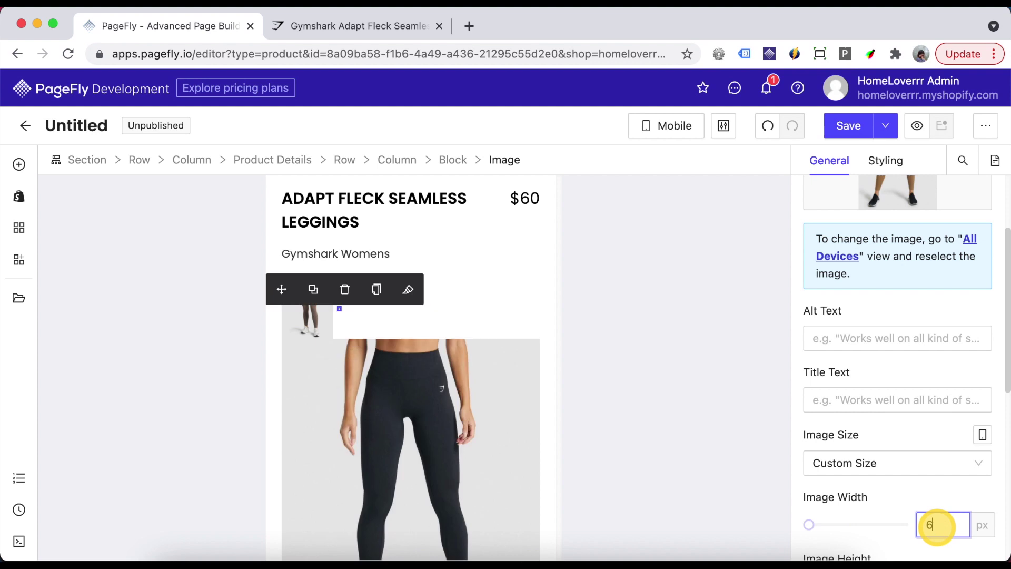
click(438, 461)
text(65)
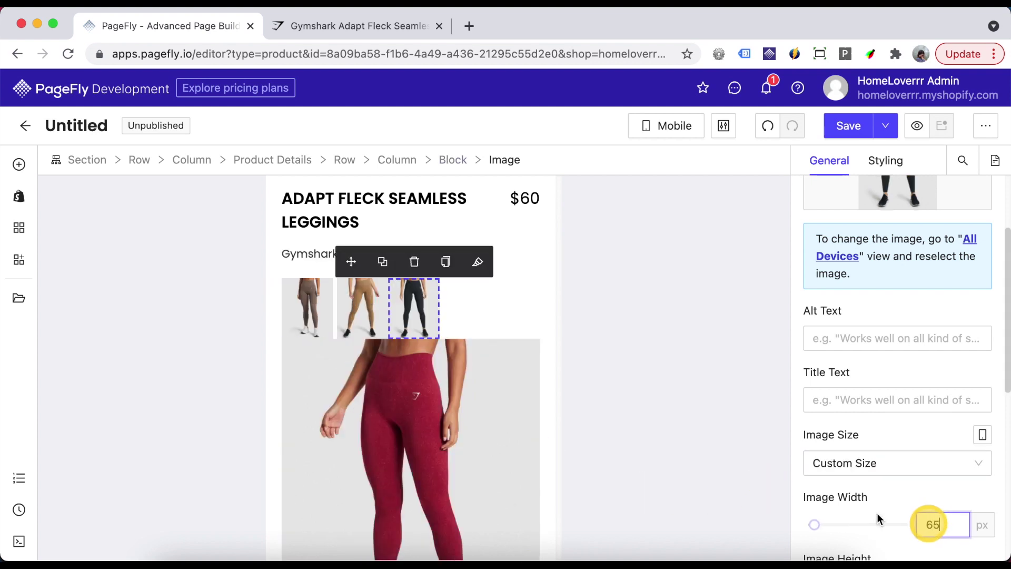
click(501, 482)
text(65)
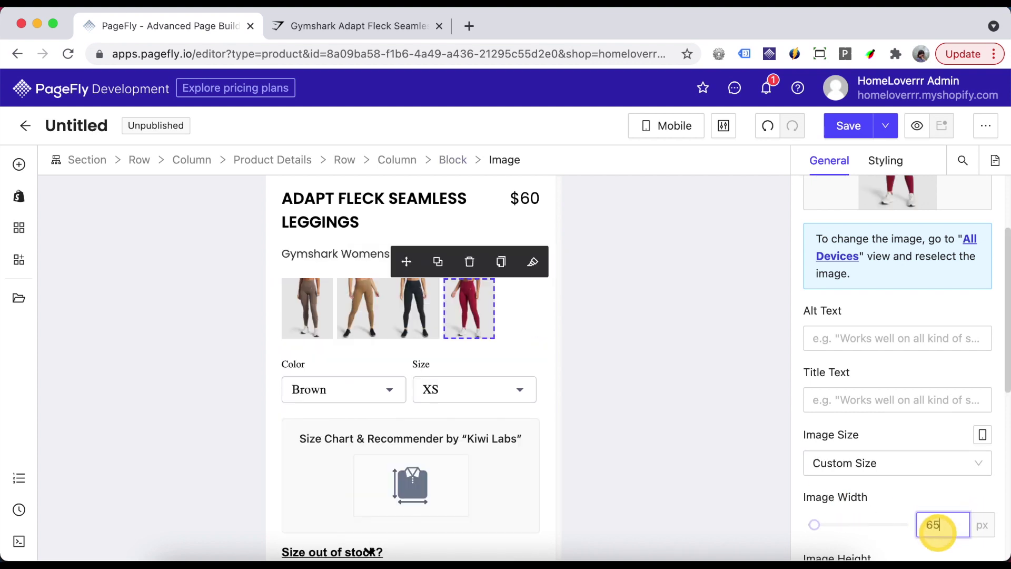
scroll(496, 461, down, 6)
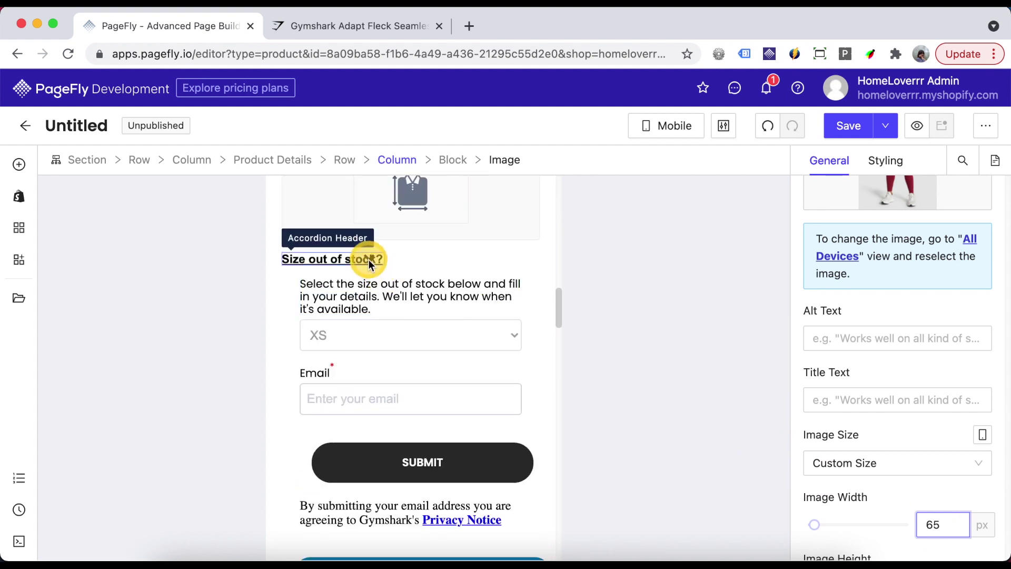
Adjust the Size out of stock? header styling and remove the ADD TO CART button's left spacing
click(368, 259)
scroll(900, 416, down, 3)
click(886, 167)
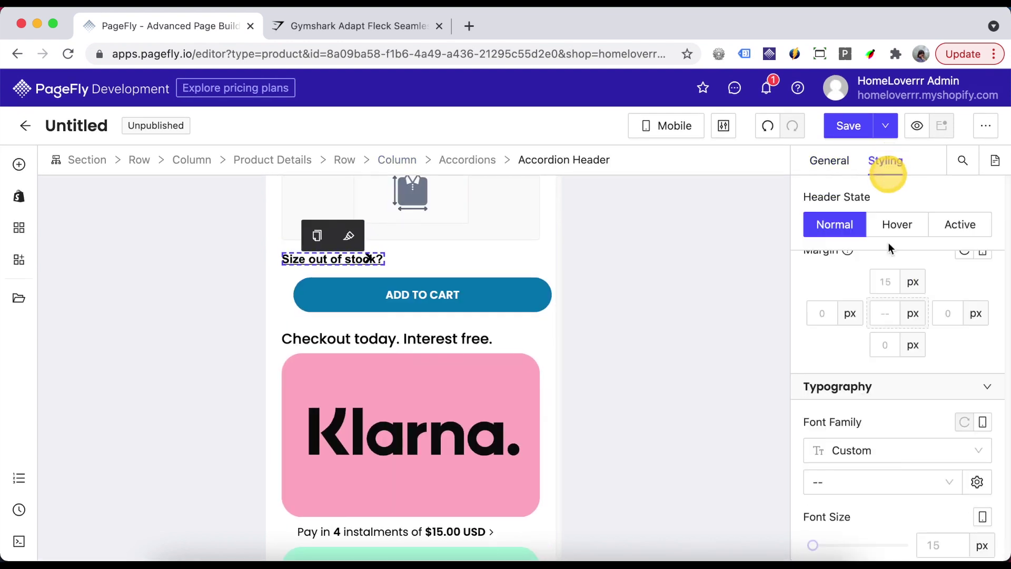
scroll(888, 444, down, 5)
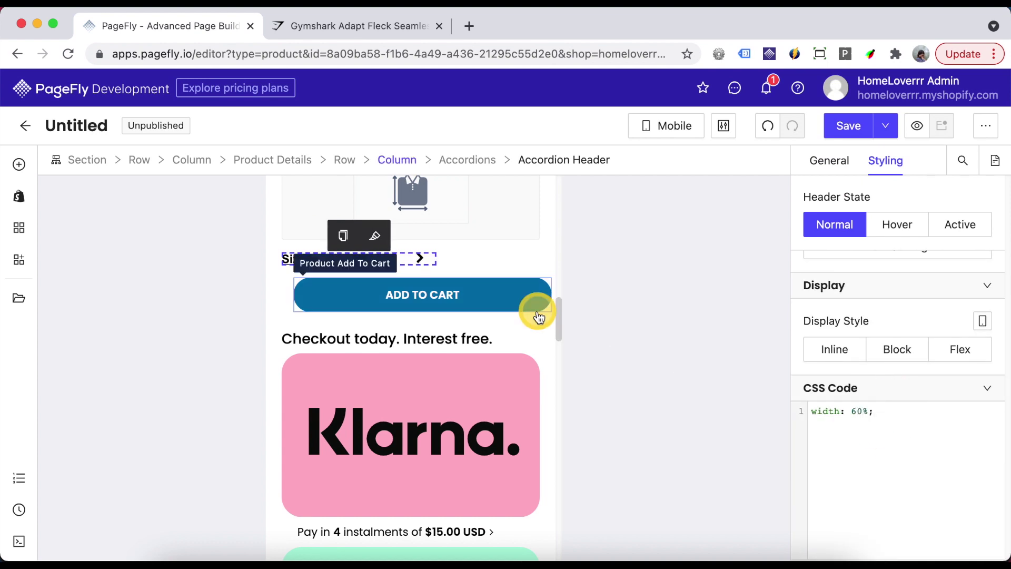
scroll(437, 303, down, 1)
click(526, 294)
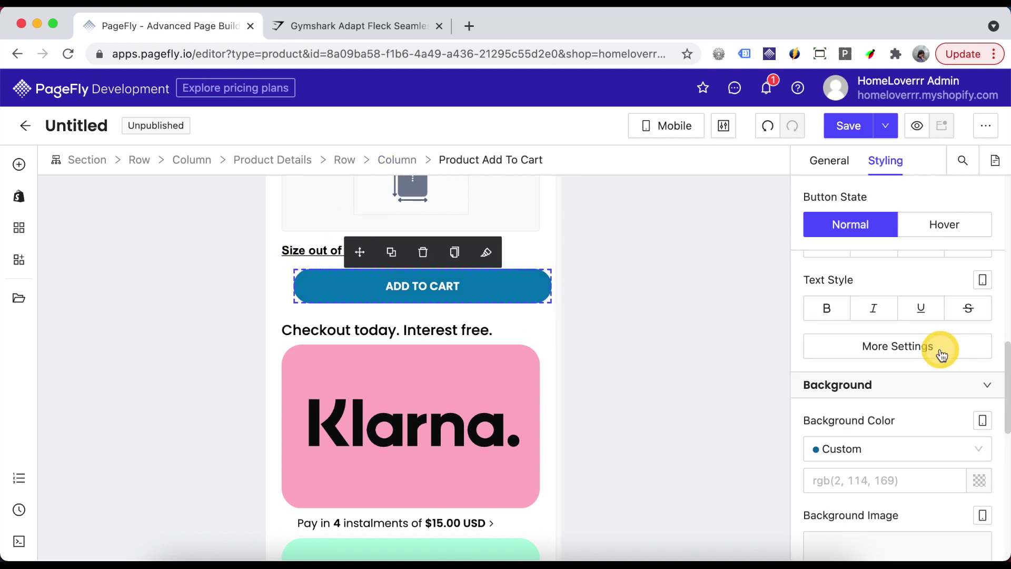
scroll(940, 349, down, 5)
click(822, 299)
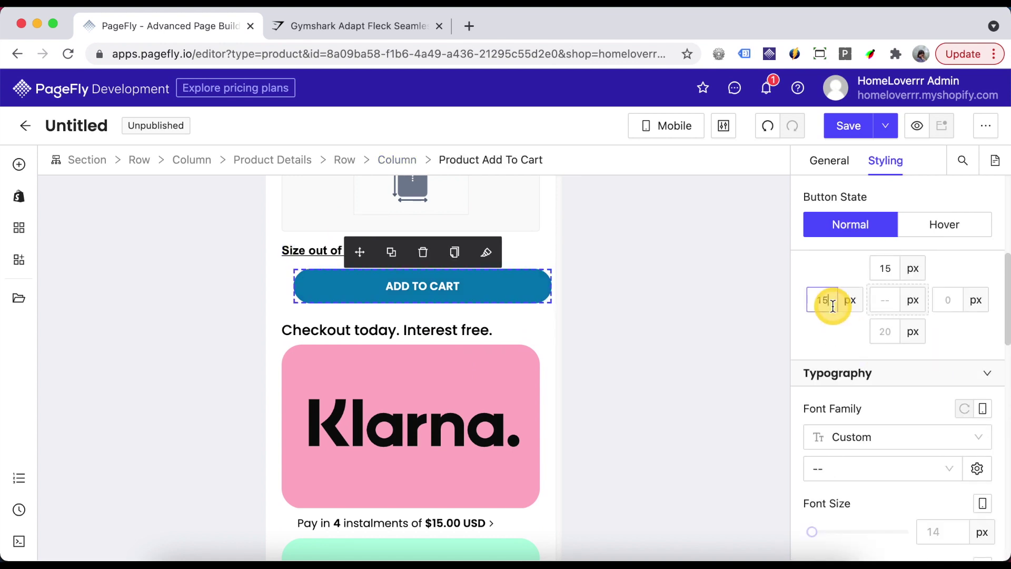
Give the Klarna logo a custom width of about 35 px and its Pay in 4 line 0 left padding
click(462, 372)
click(829, 160)
double_click(929, 316)
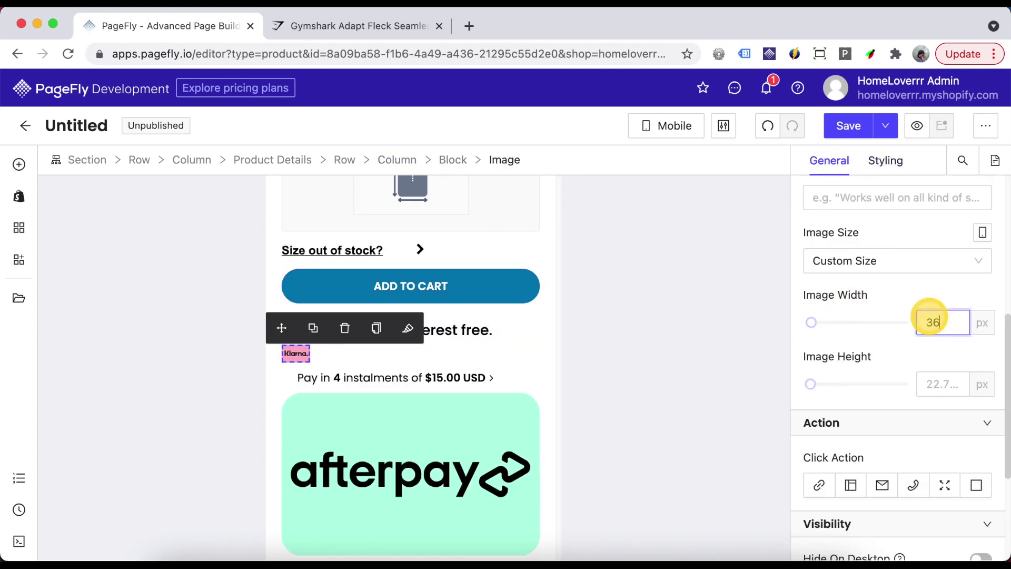
key(BackSpace)
text(4)
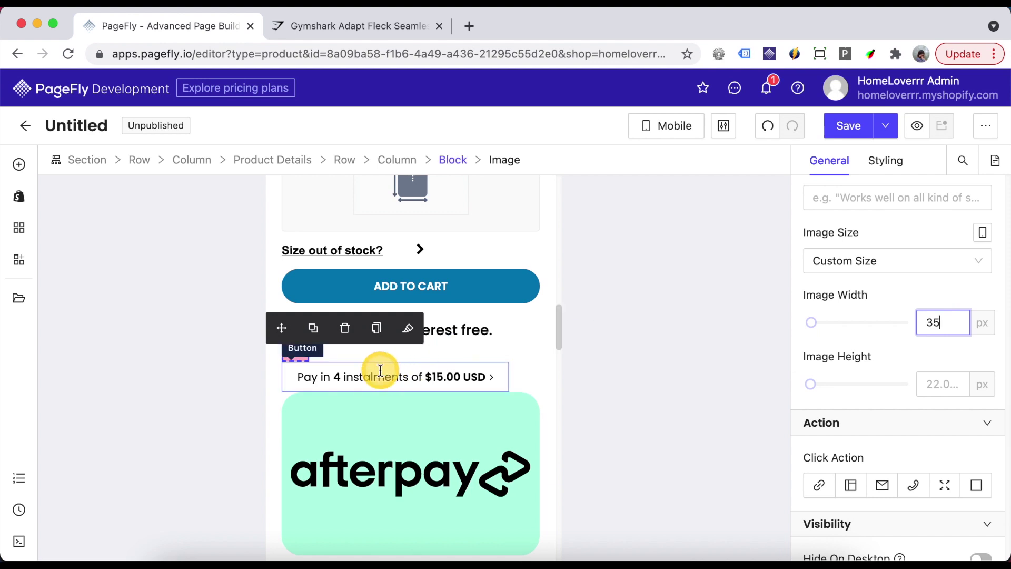
click(338, 376)
click(886, 175)
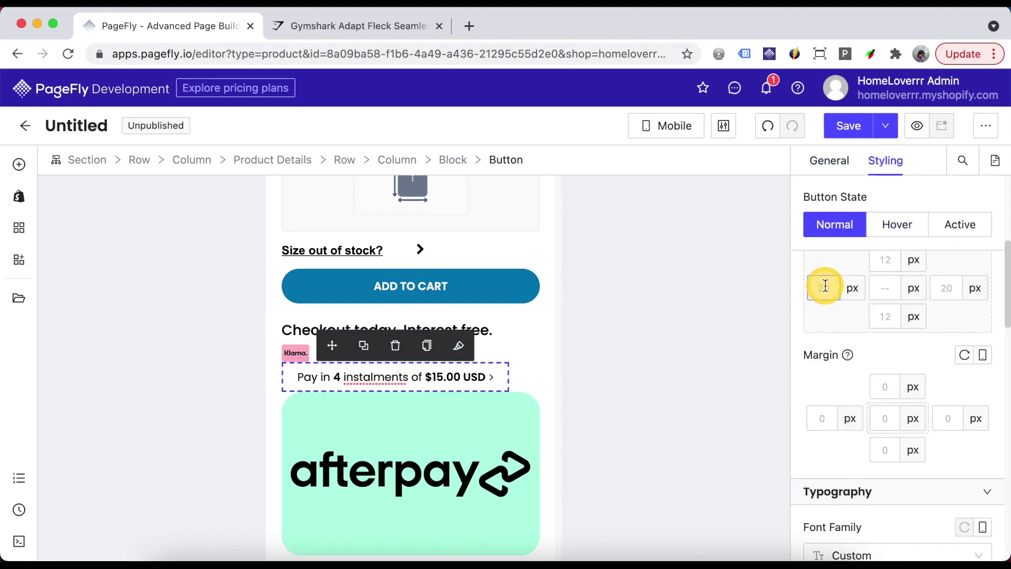
text(0)
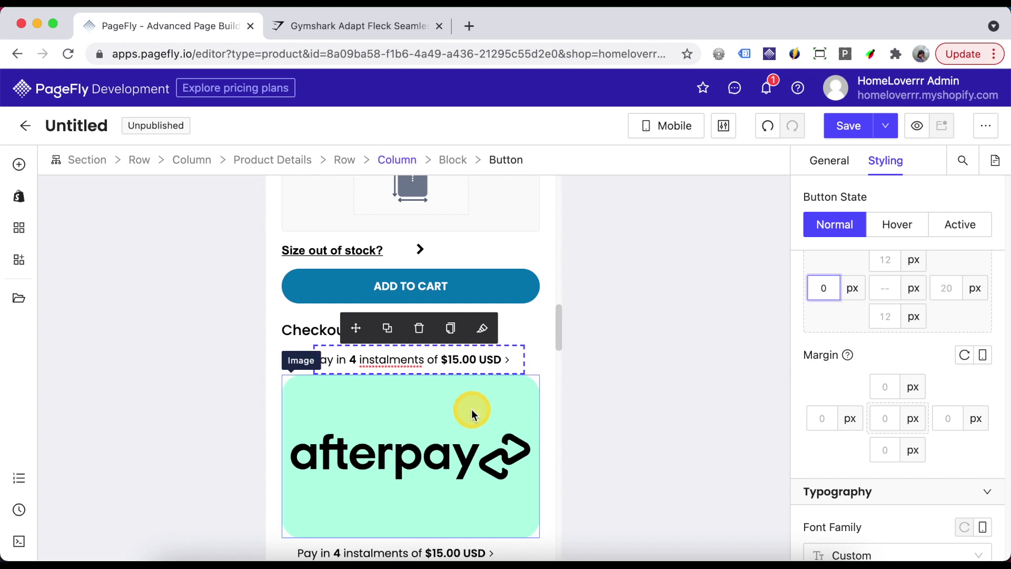
Size the afterpay logo to 35 px wide and set its Pay in 4 line's left padding to 0
click(295, 360)
click(829, 161)
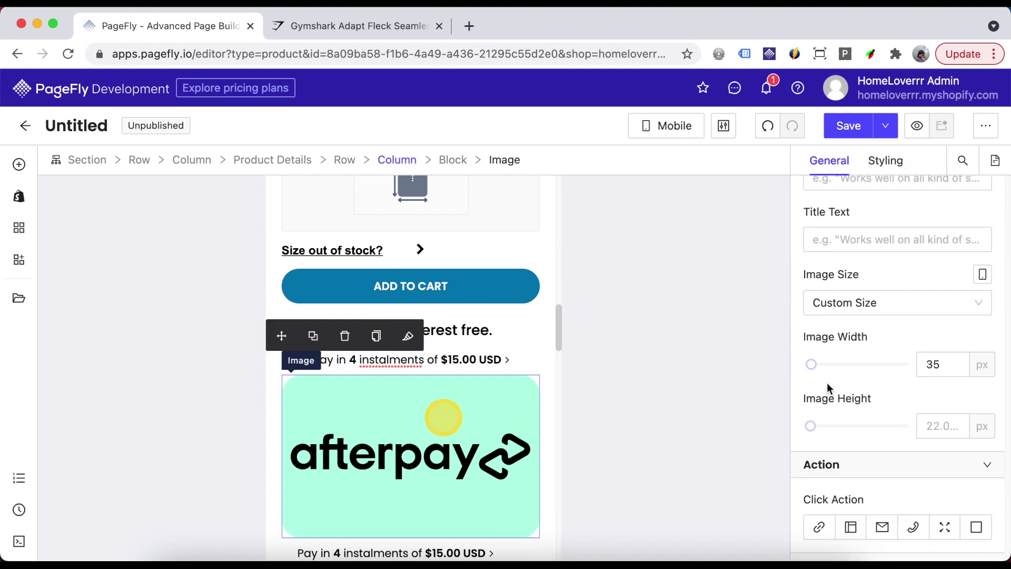
click(930, 362)
text(35)
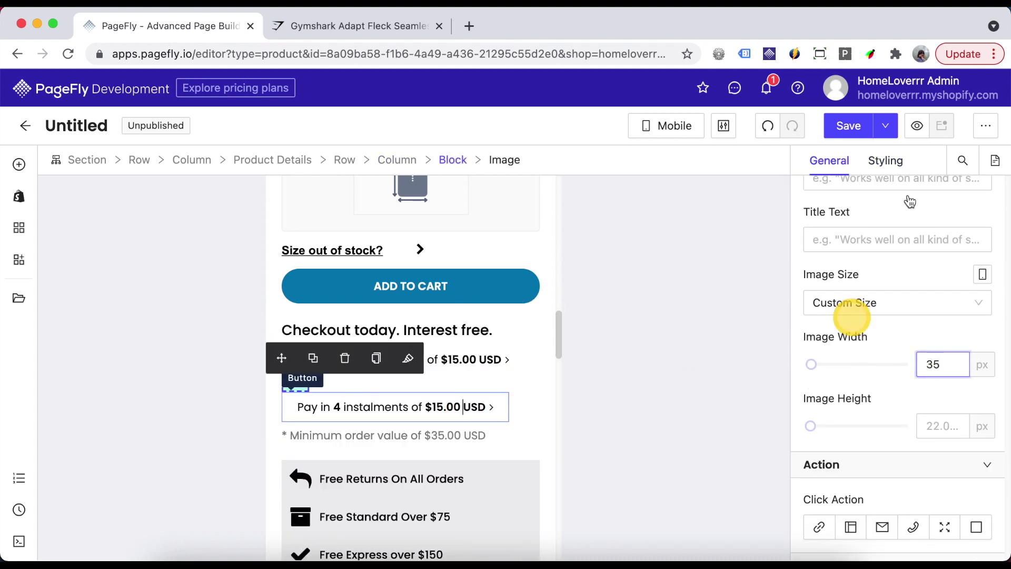
click(884, 160)
click(824, 287)
text(0)
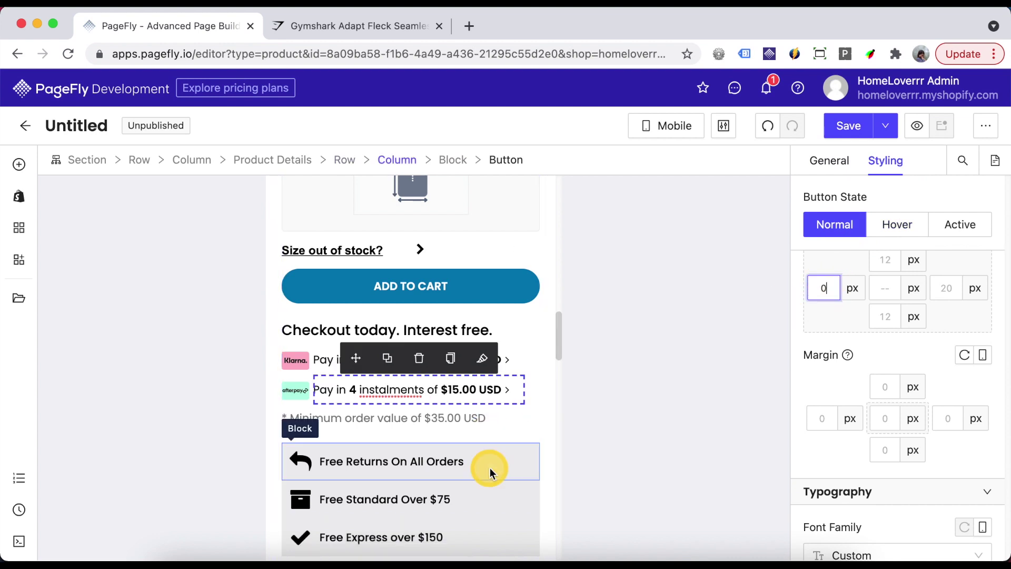
scroll(489, 468, down, 10)
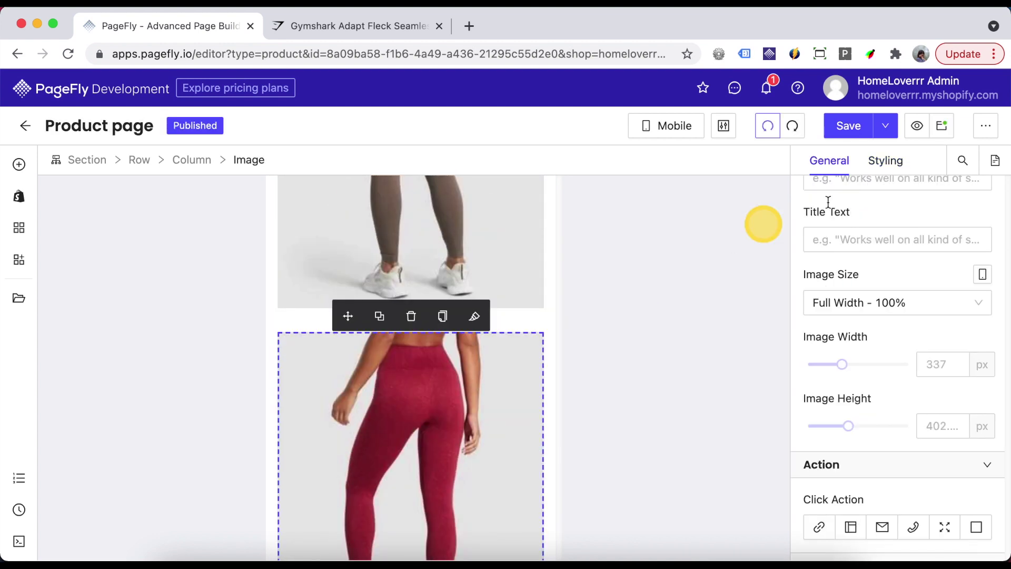
Save & Publish the product page and open the View Live Page link
click(889, 128)
click(848, 159)
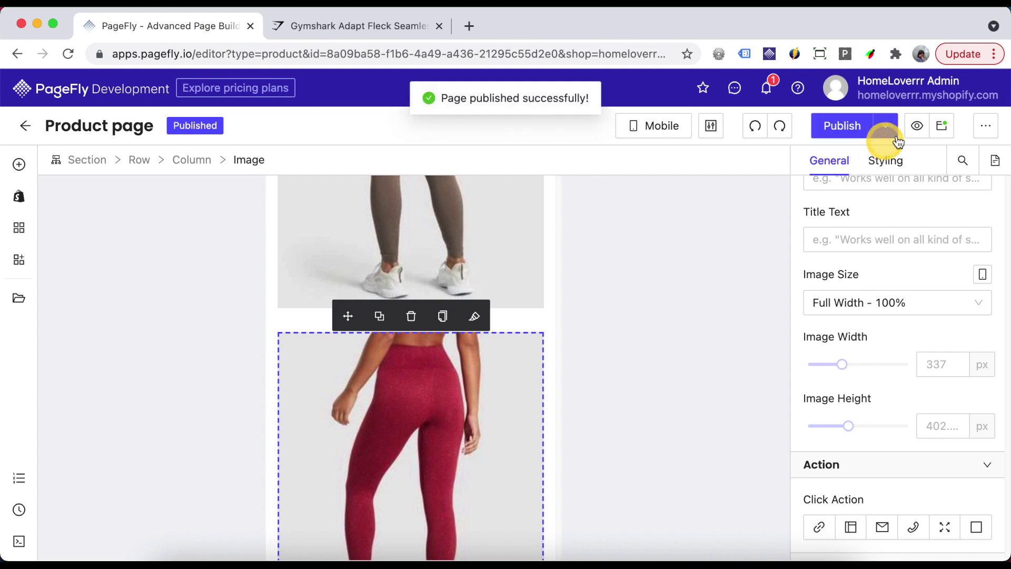
click(939, 129)
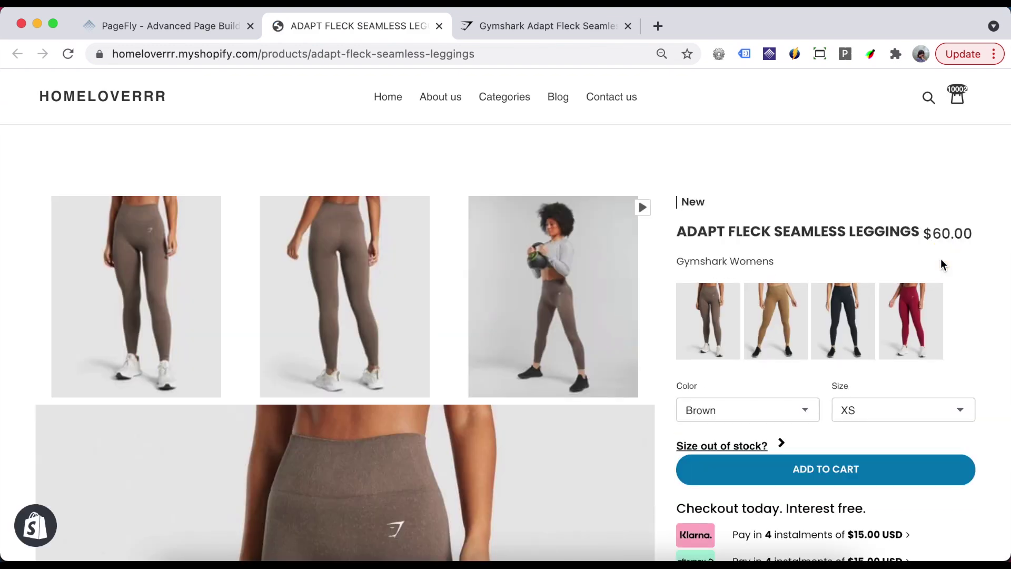
On the live page, change the leggings colour to Black and then to Burgundy
scroll(972, 314, down, 1)
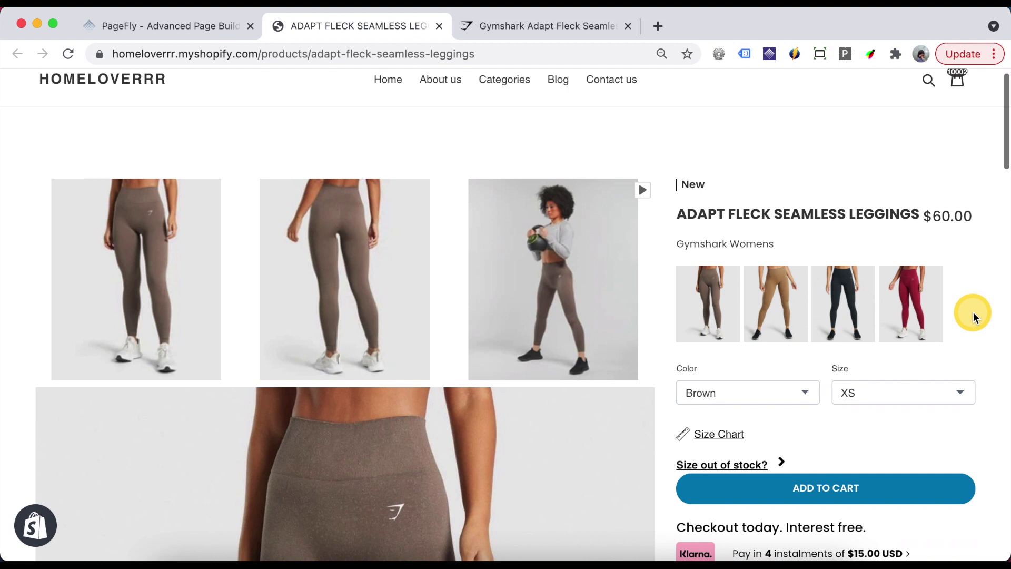
scroll(973, 312, down, 5)
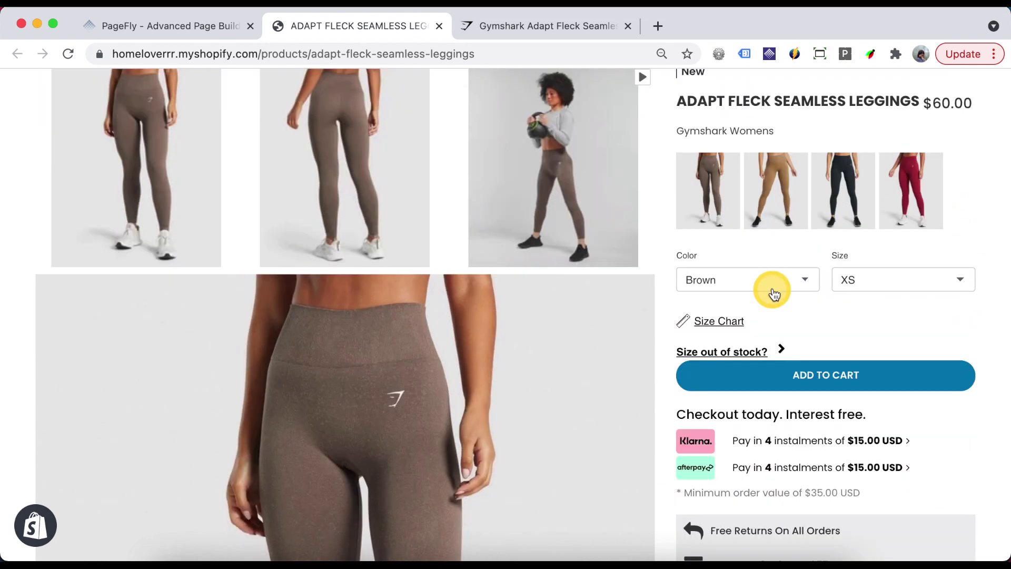
click(773, 292)
click(756, 315)
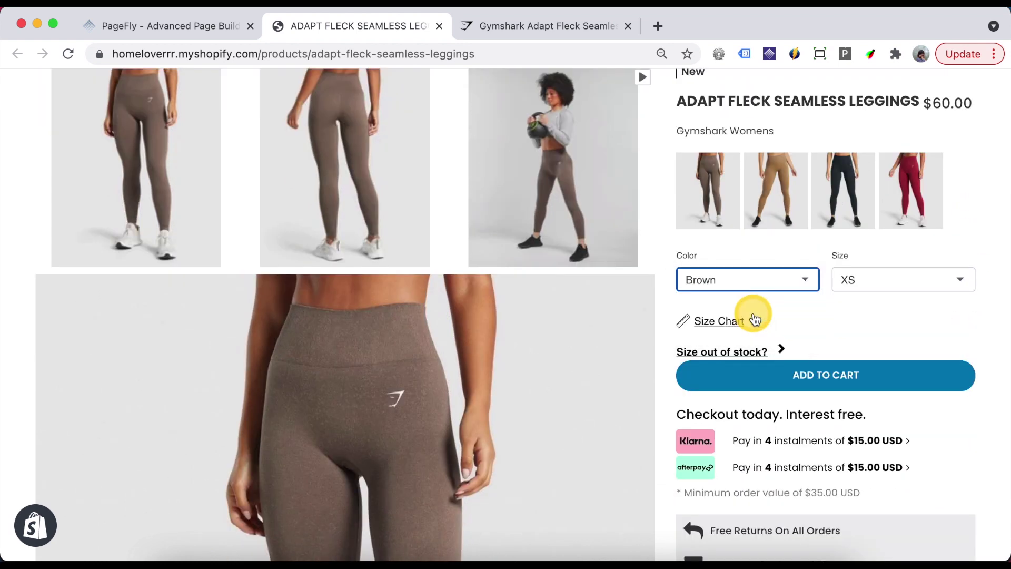
click(762, 290)
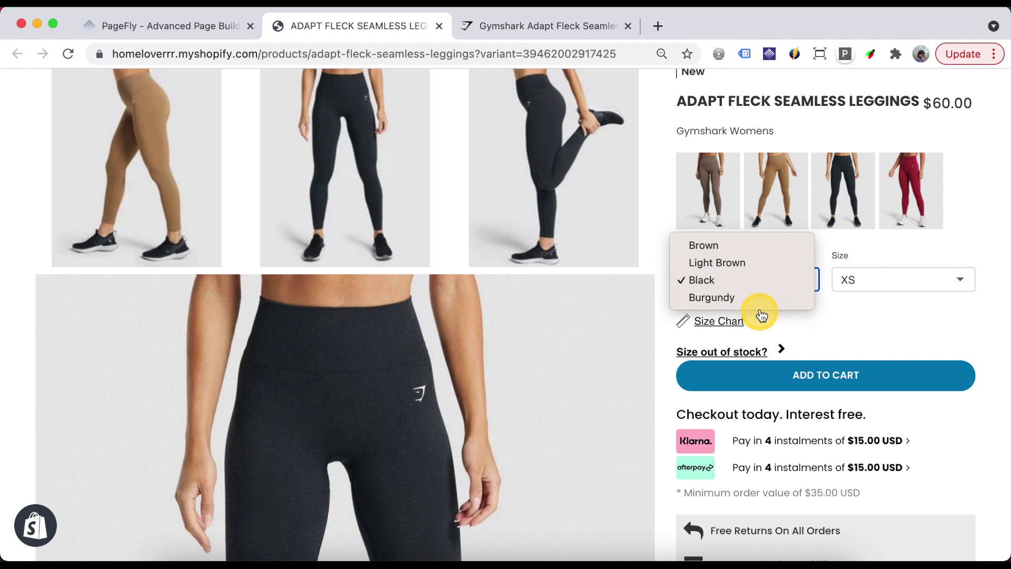
click(763, 298)
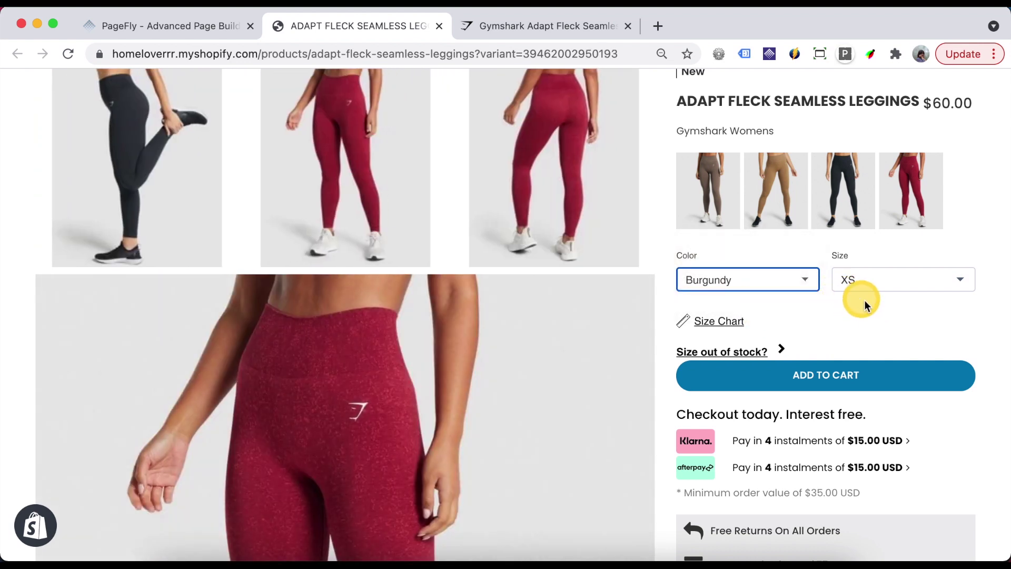
Open the Size Chart, scroll through it, and close it
click(730, 321)
scroll(621, 325, down, 8)
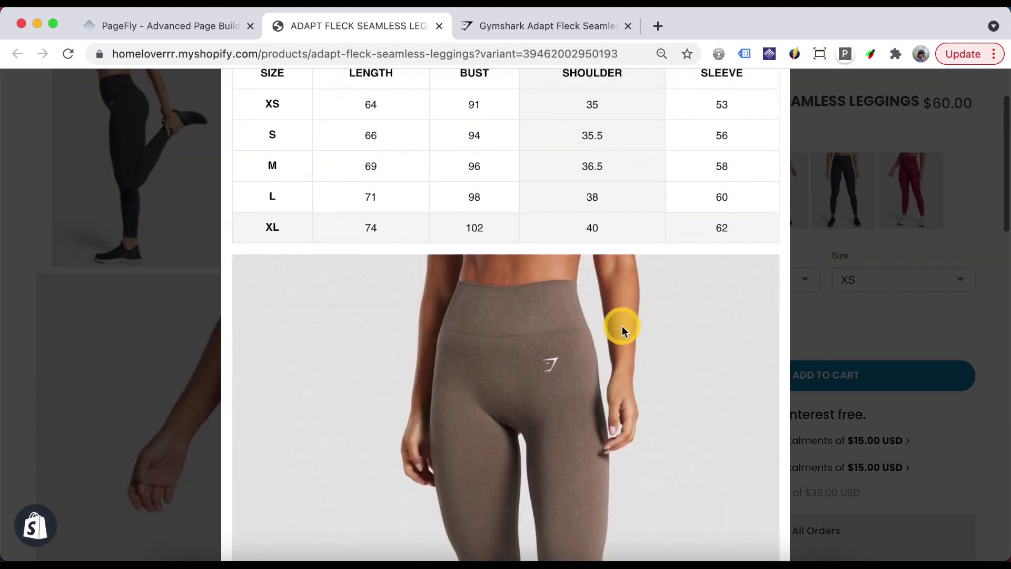
scroll(621, 325, up, 10)
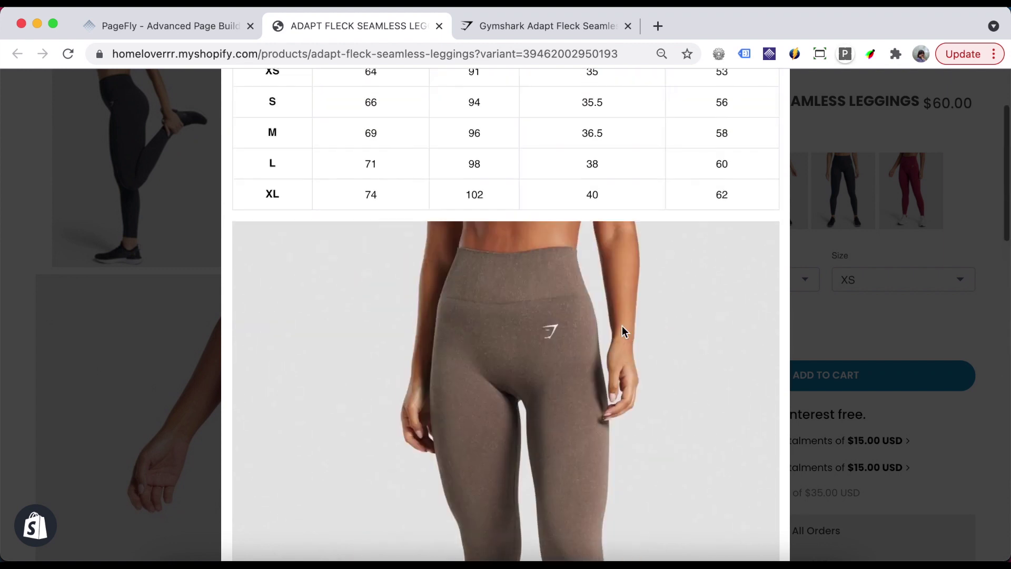
click(771, 107)
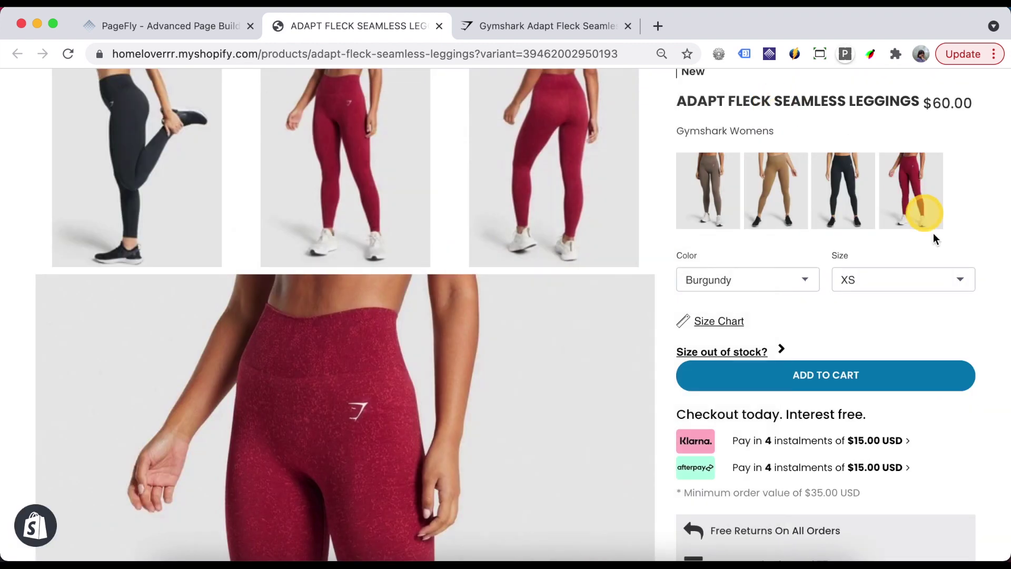
Expand the Delivery and Returns section and scroll down to the photo gallery
scroll(978, 327, down, 5)
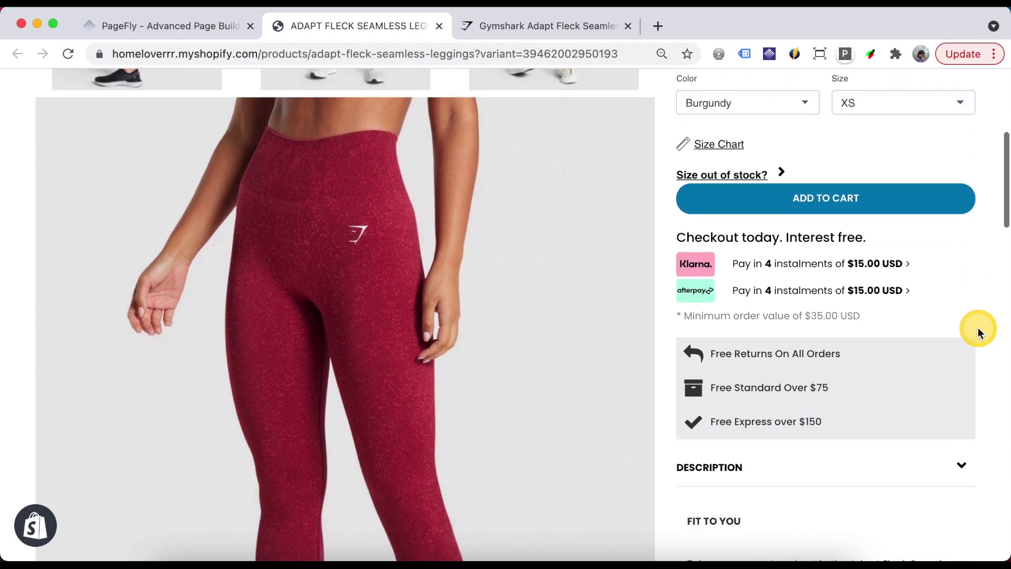
scroll(978, 328, down, 7)
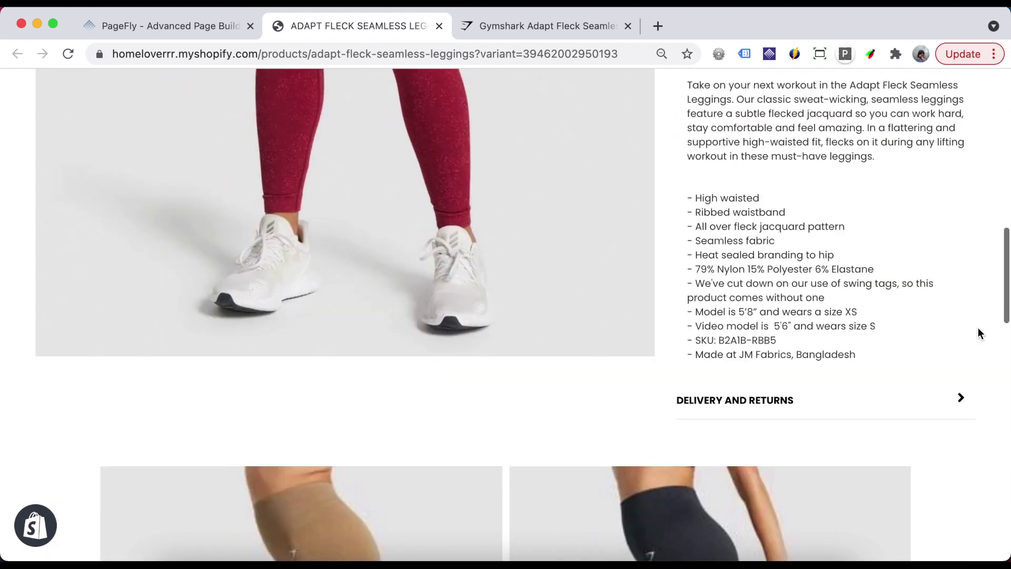
click(955, 362)
scroll(955, 361, down, 4)
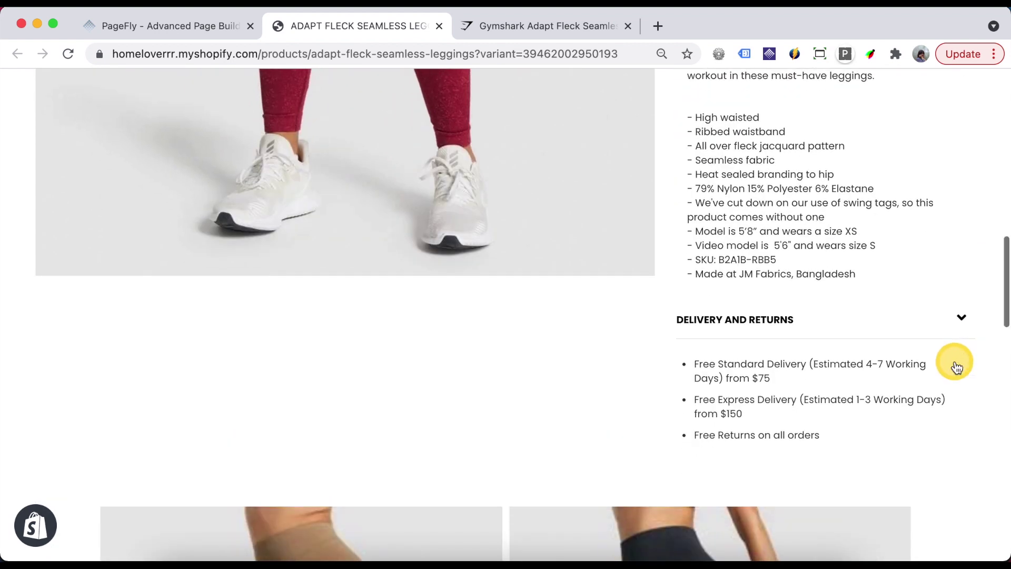
scroll(955, 361, down, 20)
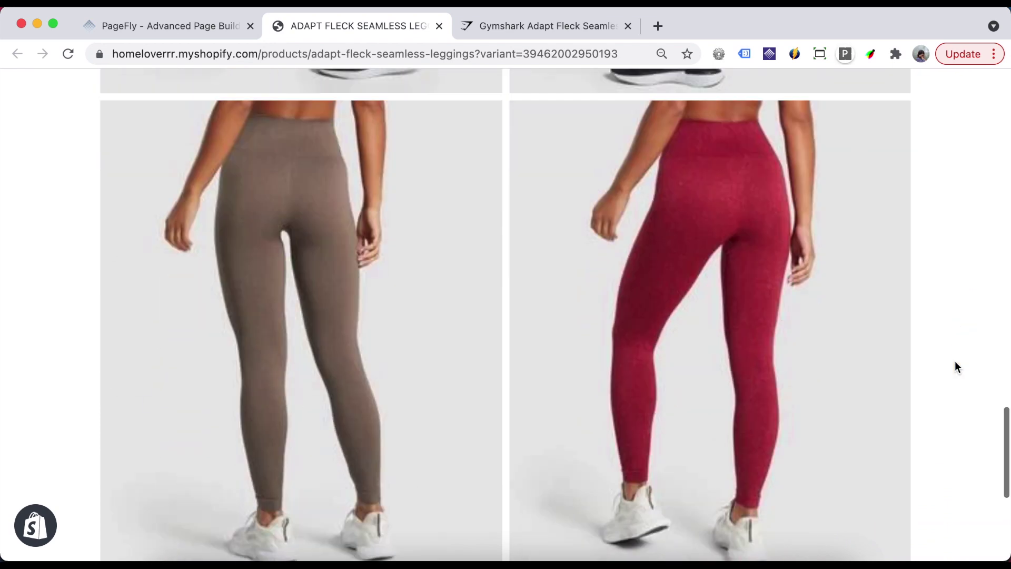